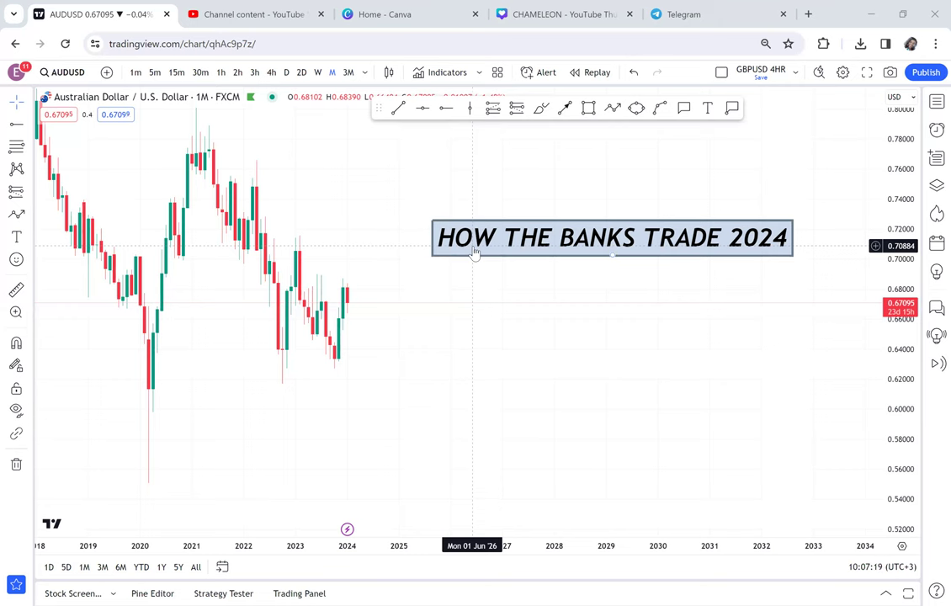
- Reposition the title label "HOW THE BANKS TRADE 2024" in the empty chart area above and right of the latest candles
{"action": "left_click_drag", "start_coordinate": [361, 341], "coordinate": [458, 358]}
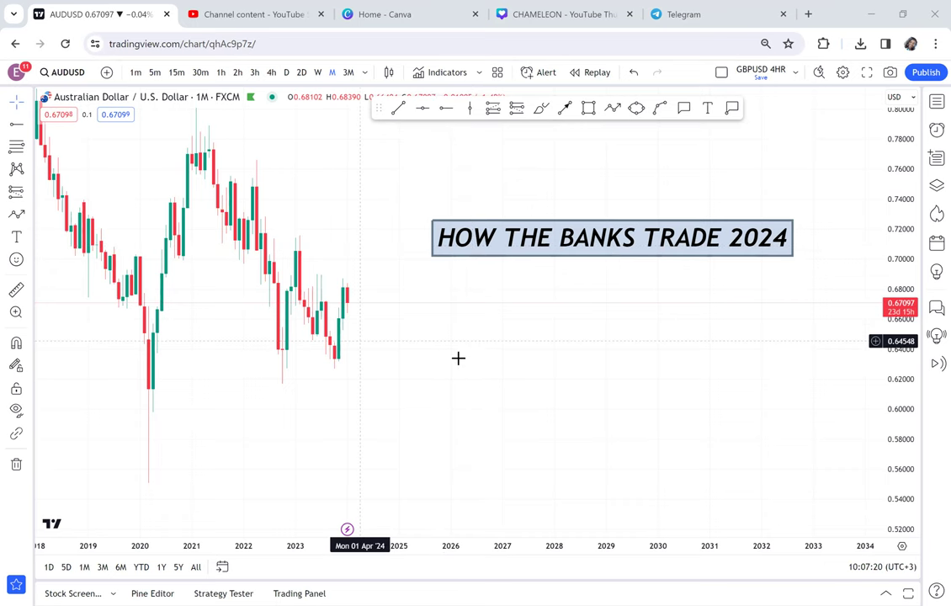
{"action": "scroll", "coordinate": [458, 357], "scroll_direction": "up", "scroll_amount": 1}
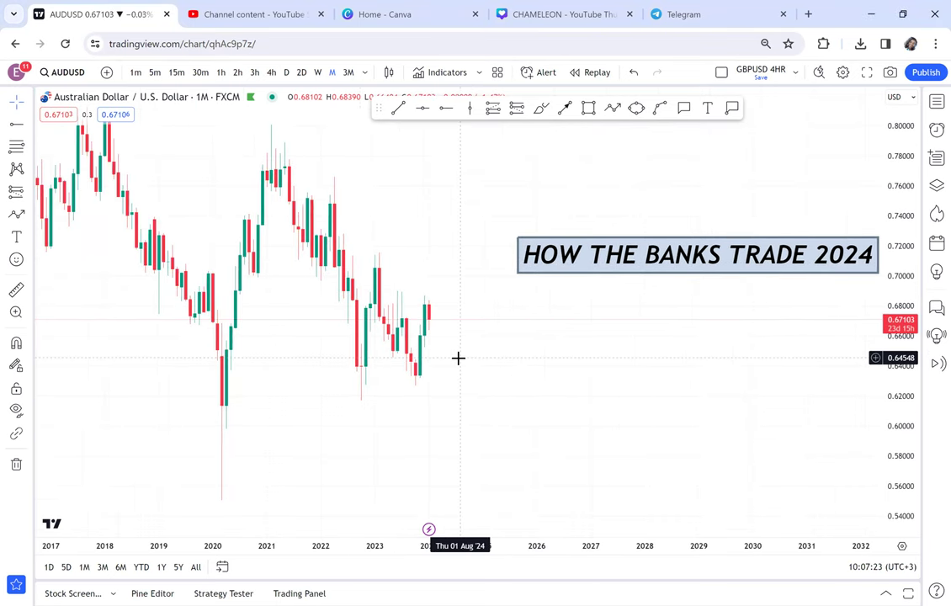
{"action": "left_click", "coordinate": [652, 252]}
{"action": "left_click_drag", "start_coordinate": [652, 252], "coordinate": [530, 217]}
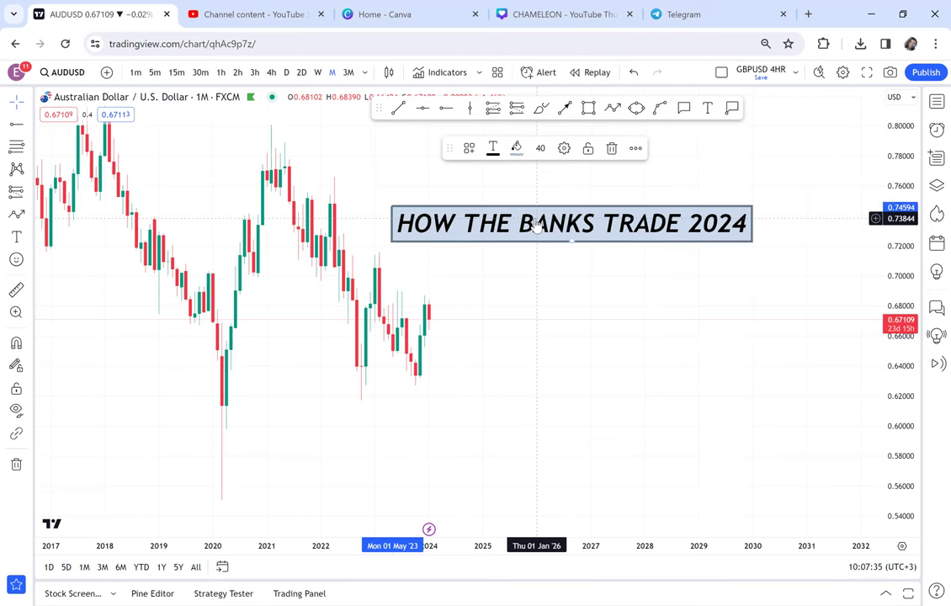
{"action": "left_click_drag", "start_coordinate": [536, 225], "coordinate": [575, 202]}
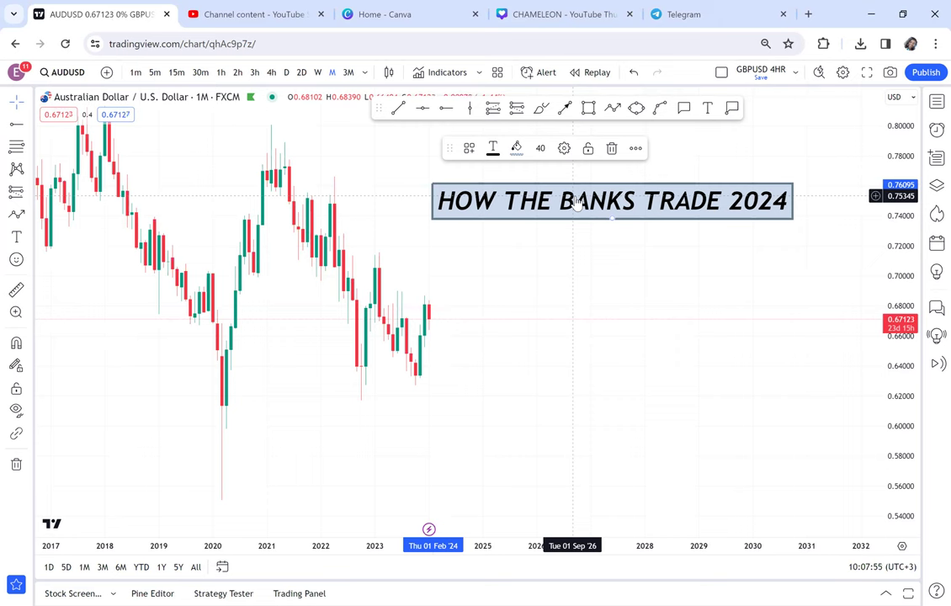
{"action": "left_click_drag", "start_coordinate": [600, 221], "coordinate": [580, 239]}
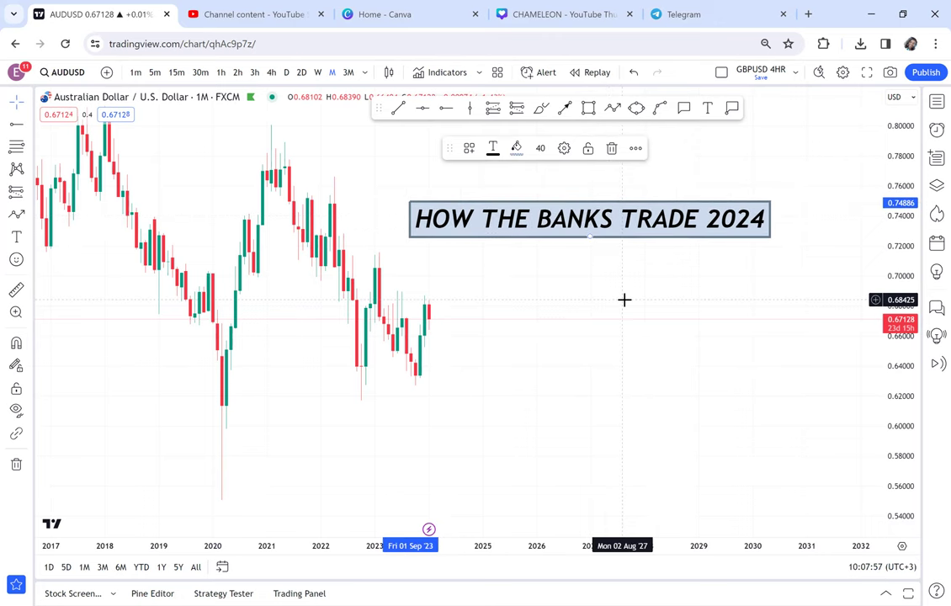
{"action": "scroll", "coordinate": [598, 299], "scroll_direction": "up", "scroll_amount": 5}
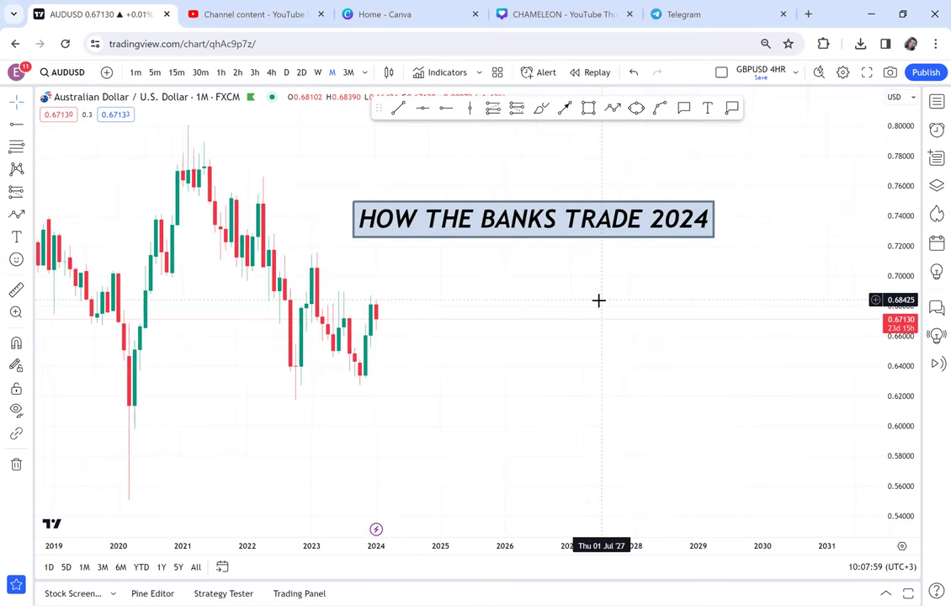
{"action": "left_click_drag", "start_coordinate": [484, 214], "coordinate": [548, 186]}
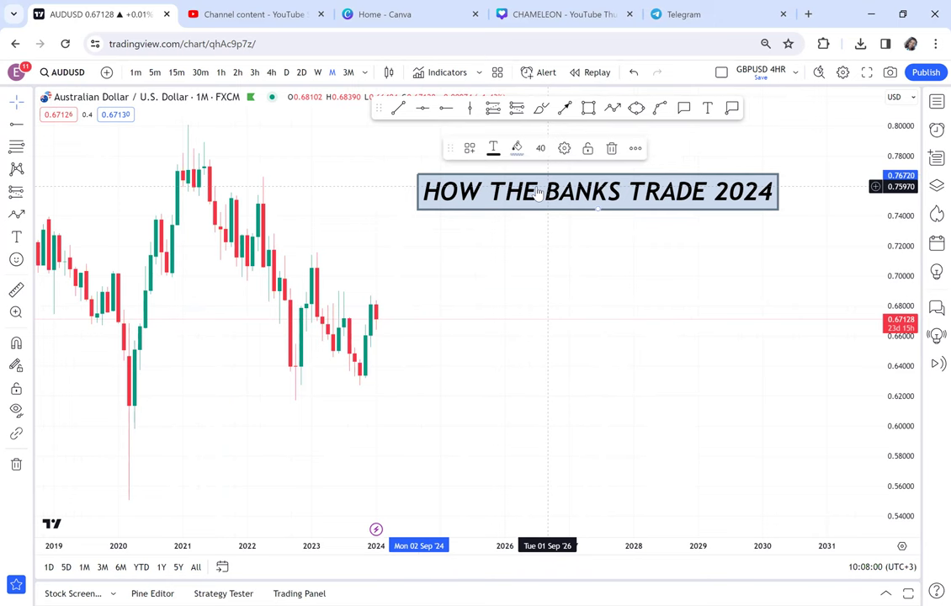
- Draw a rectangle over the 2022–2023 lows from about 0.63256 to 0.61880 and fill it black at 11% opacity
{"action": "left_click", "coordinate": [589, 107]}
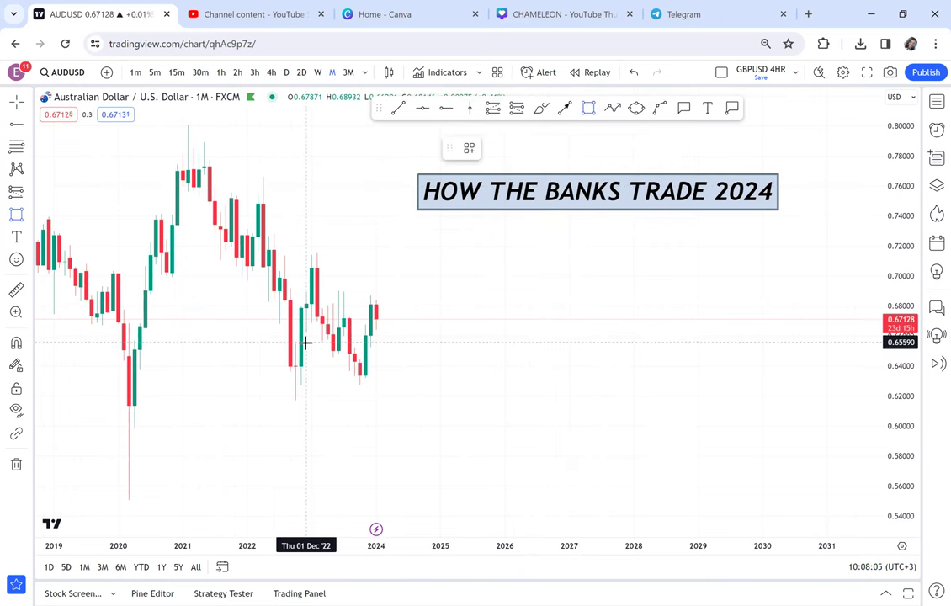
{"action": "left_click", "coordinate": [274, 377]}
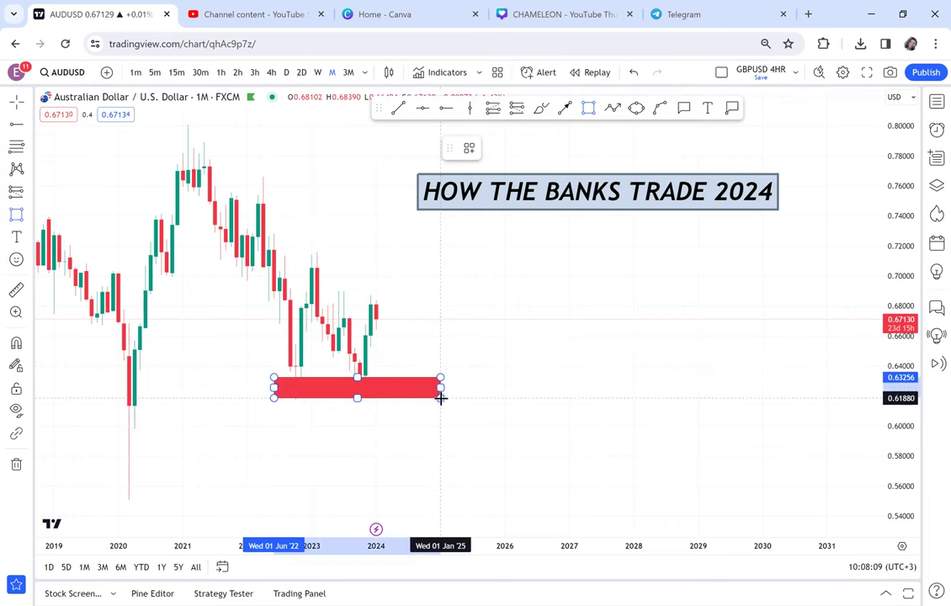
{"action": "left_click", "coordinate": [441, 397]}
{"action": "left_click", "coordinate": [517, 148]}
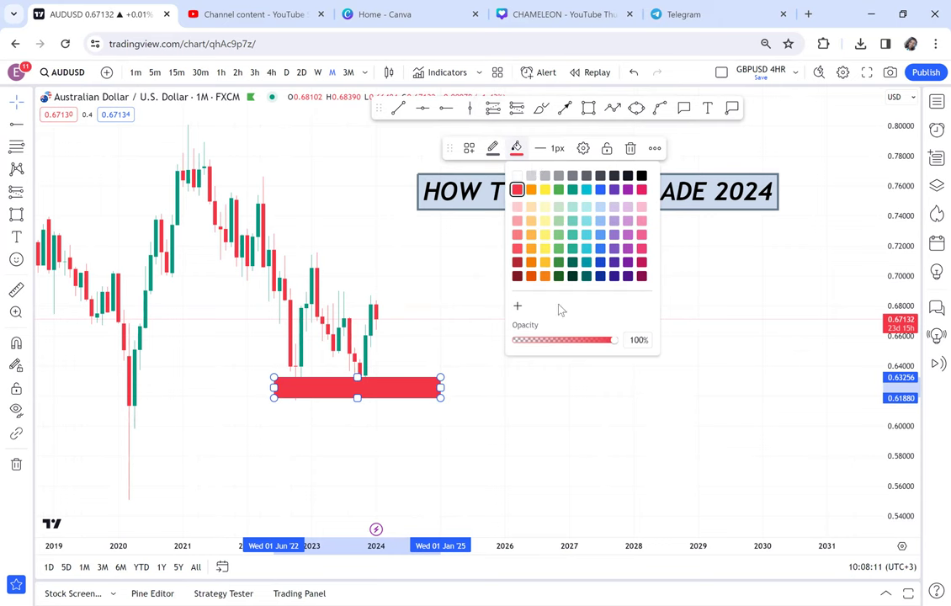
{"action": "left_click_drag", "start_coordinate": [556, 340], "coordinate": [528, 341]}
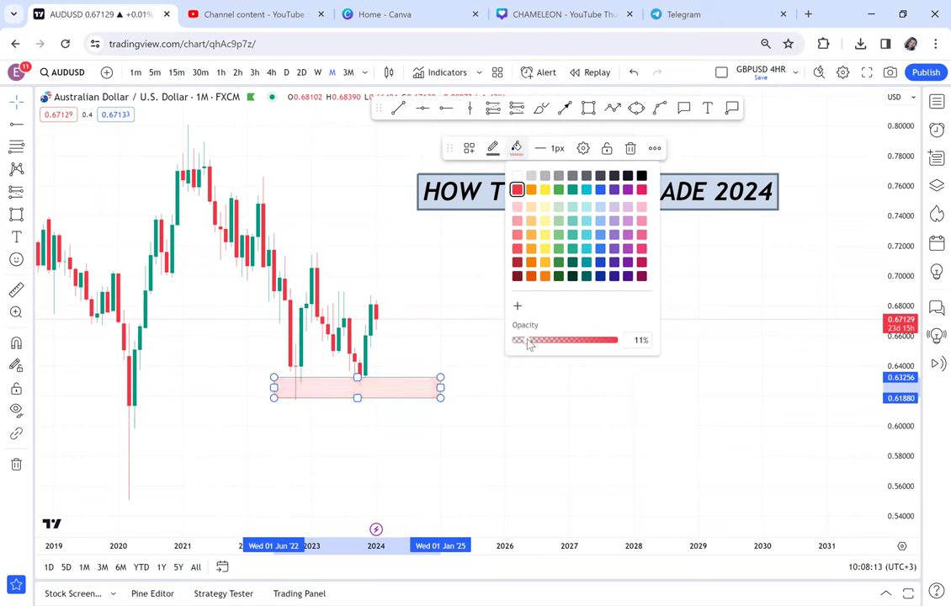
{"action": "left_click", "coordinate": [641, 176]}
- Draw a second rectangle over the 2023 highs, from about 0.69 down to 0.68, extending past the latest candle into 2025
{"action": "left_click", "coordinate": [589, 110]}
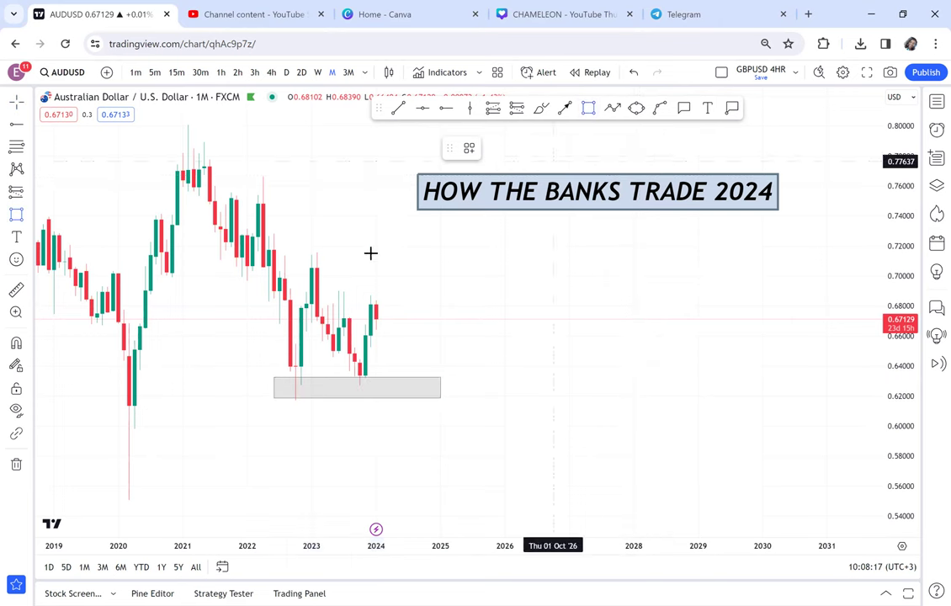
{"action": "left_click_drag", "start_coordinate": [310, 291], "coordinate": [467, 305]}
{"action": "left_click", "coordinate": [513, 333]}
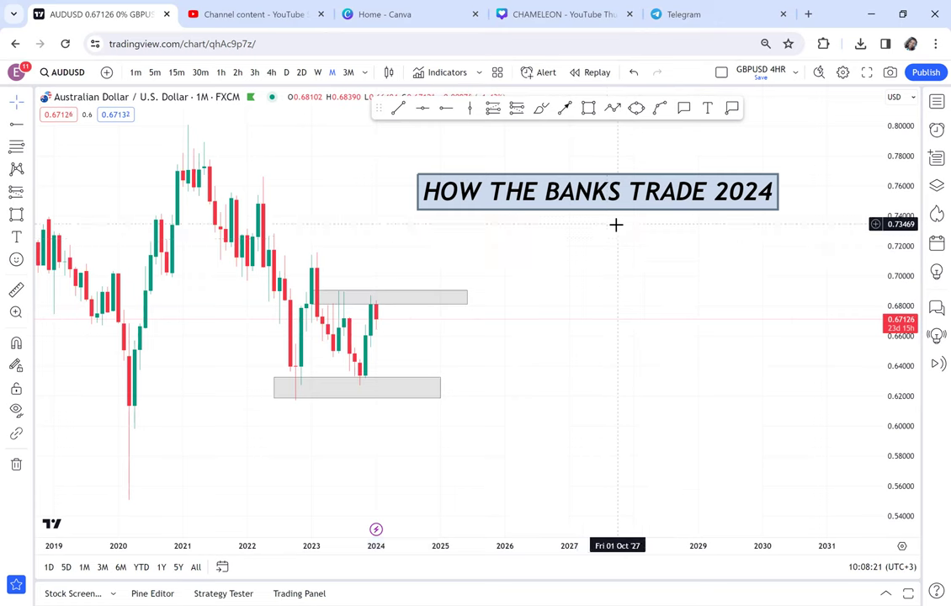
- Fine-tune the bottom edge of the lower rectangle so it lines up with the wick lows
{"action": "left_click", "coordinate": [275, 397]}
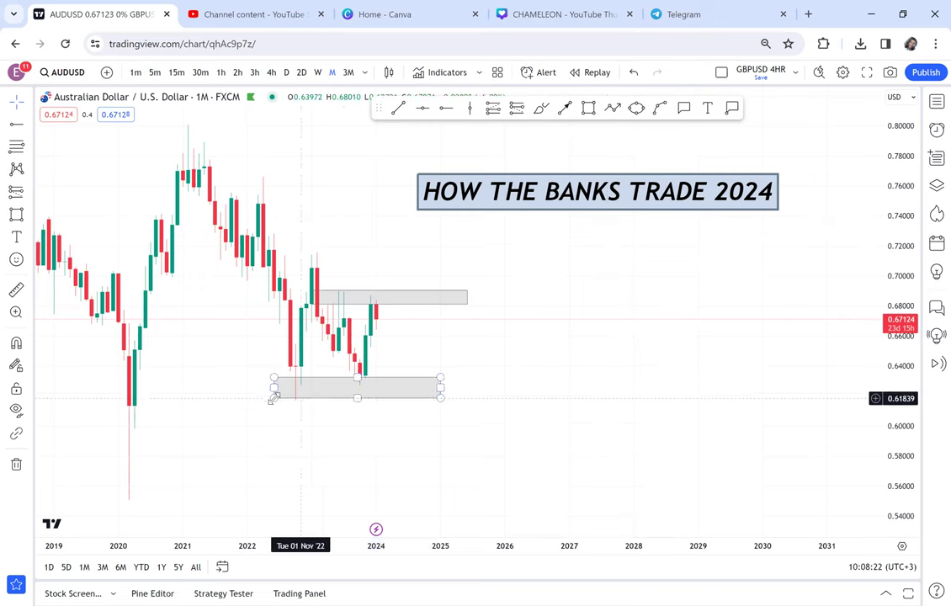
{"action": "left_click", "coordinate": [361, 397]}
{"action": "left_click_drag", "start_coordinate": [364, 398], "coordinate": [367, 398]}
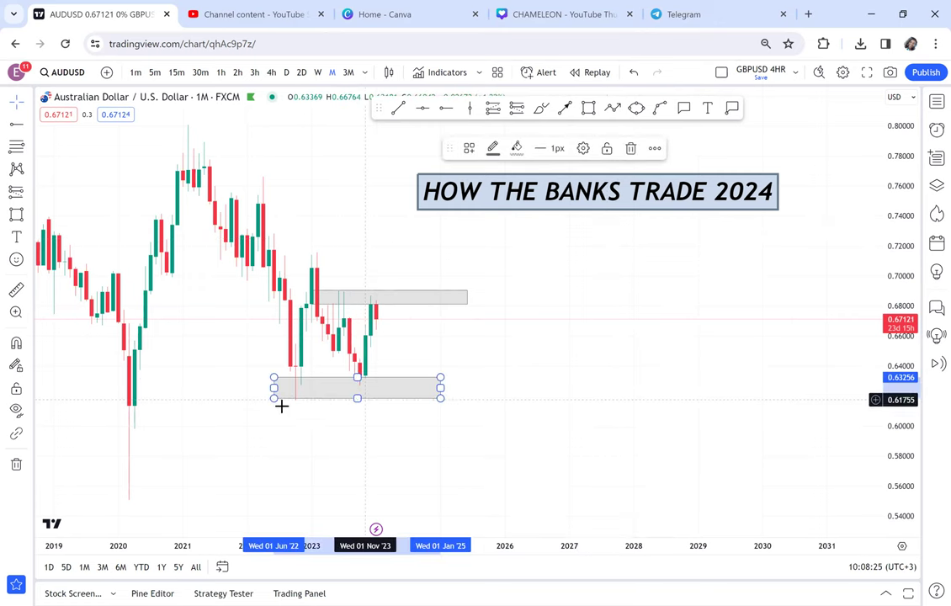
- Add a red horizontal line at 0.71593 and a horizontal ray at 0.62631 starting from April 2023 inside the lower zone
{"action": "left_click", "coordinate": [423, 108]}
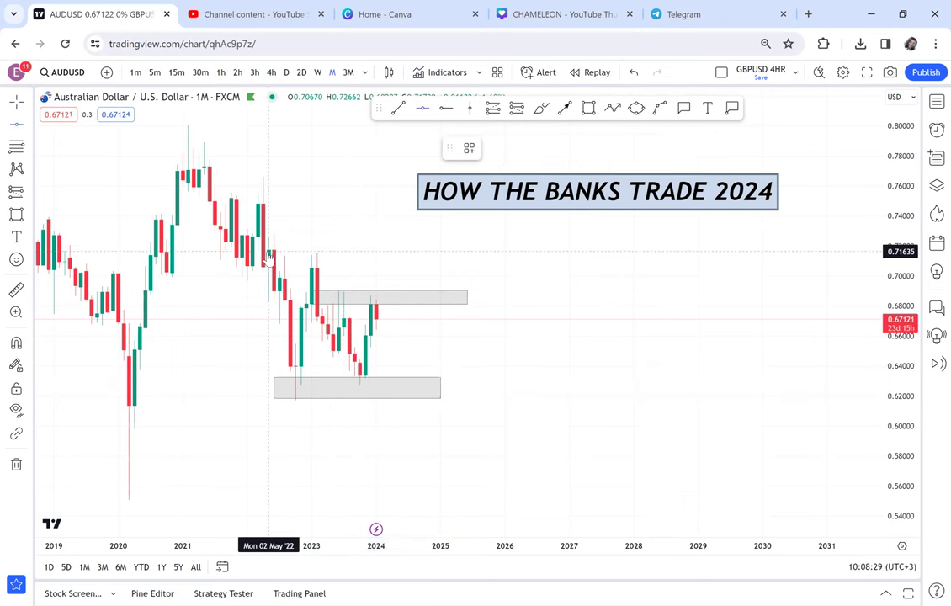
{"action": "left_click", "coordinate": [329, 251]}
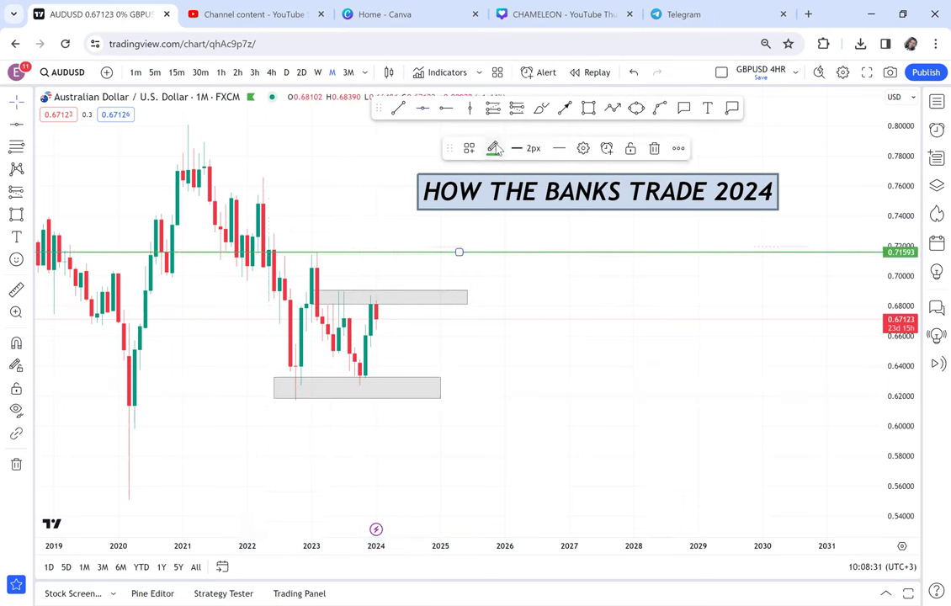
{"action": "left_click", "coordinate": [493, 148]}
{"action": "left_click", "coordinate": [494, 190]}
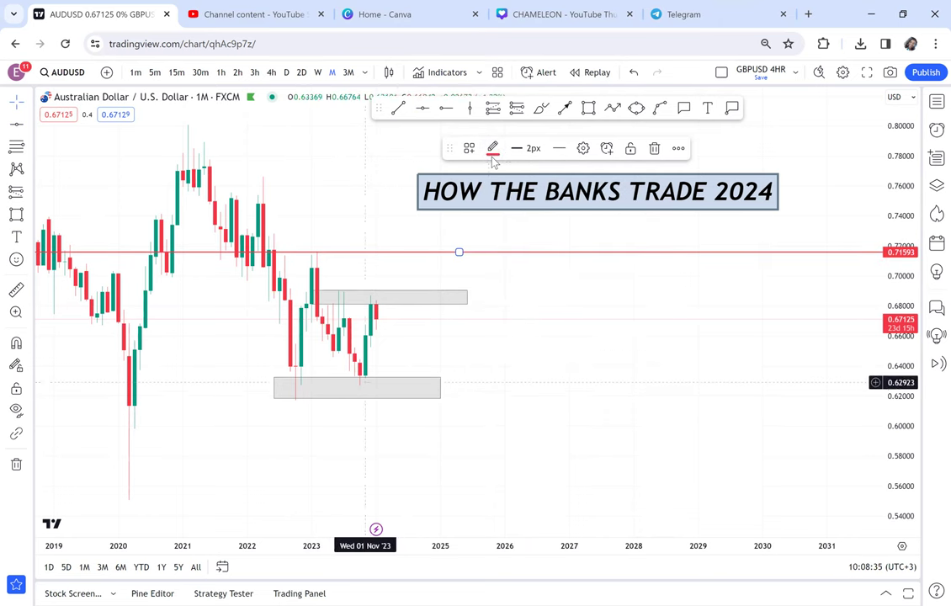
{"action": "left_click", "coordinate": [448, 110]}
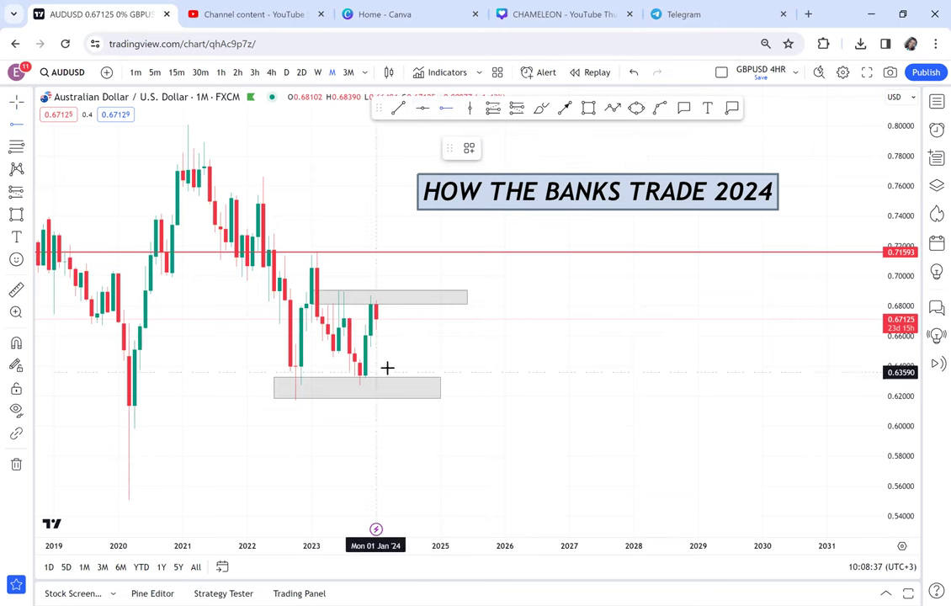
{"action": "left_click", "coordinate": [328, 387]}
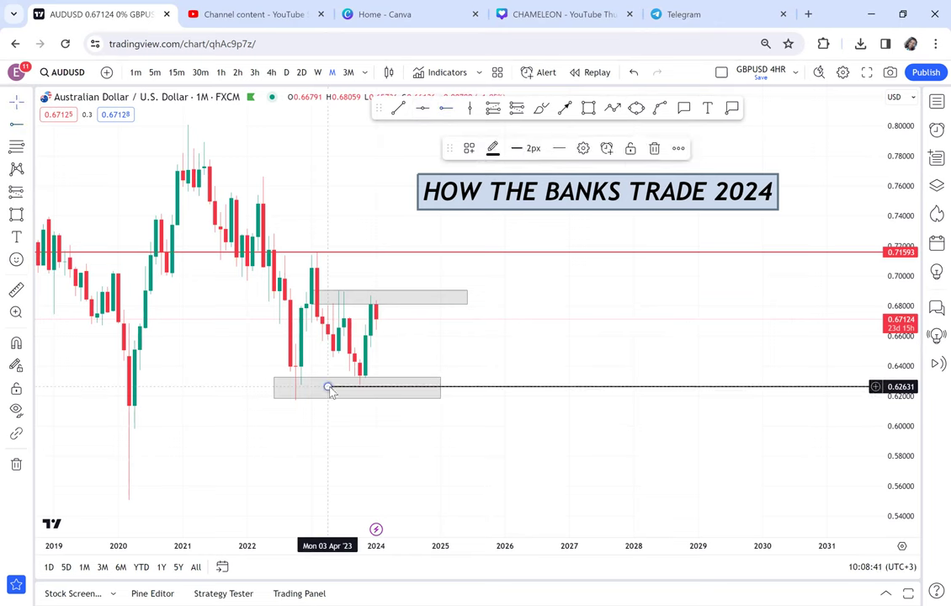
- Draw a zigzag path arrow from the latest candle through the upper zone, back to its top edge, and up to the red line
{"action": "left_click", "coordinate": [612, 110]}
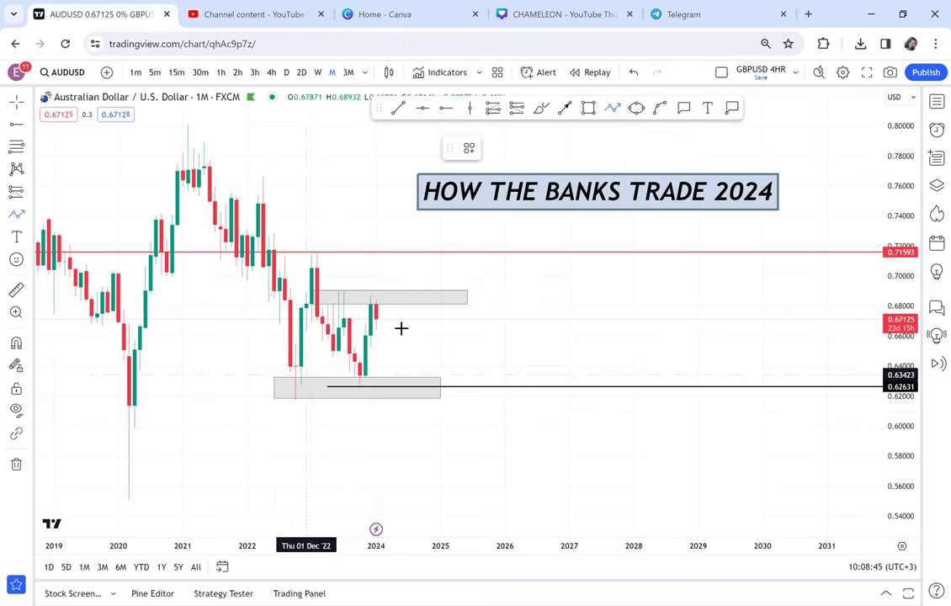
{"action": "left_click", "coordinate": [381, 301]}
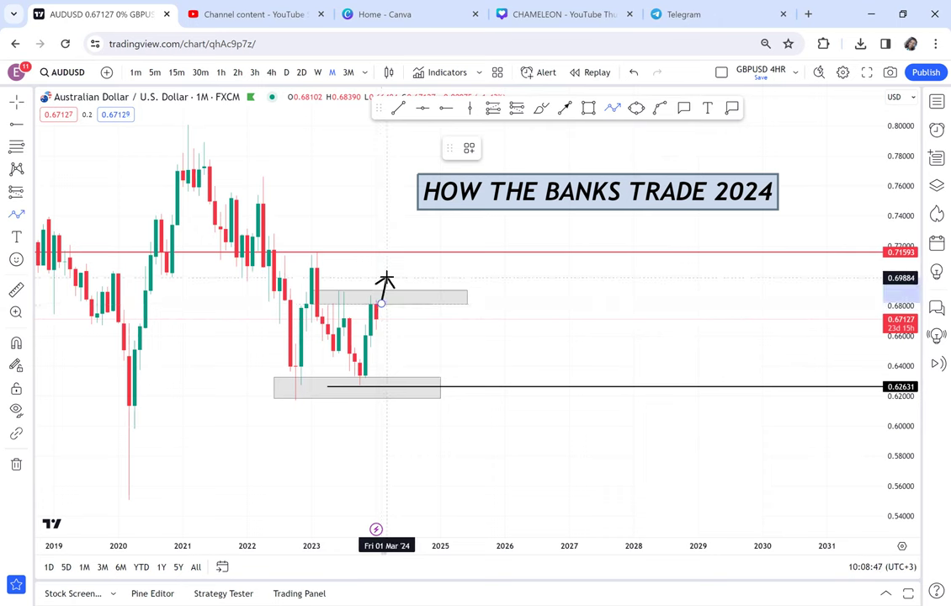
{"action": "left_click", "coordinate": [386, 276]}
{"action": "left_click", "coordinate": [407, 290]}
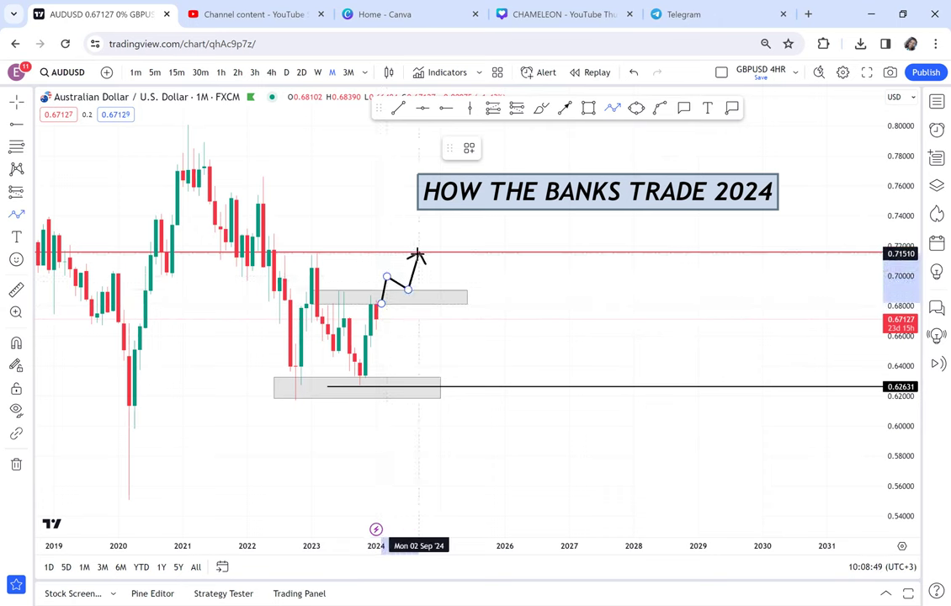
{"action": "left_click", "coordinate": [419, 254]}
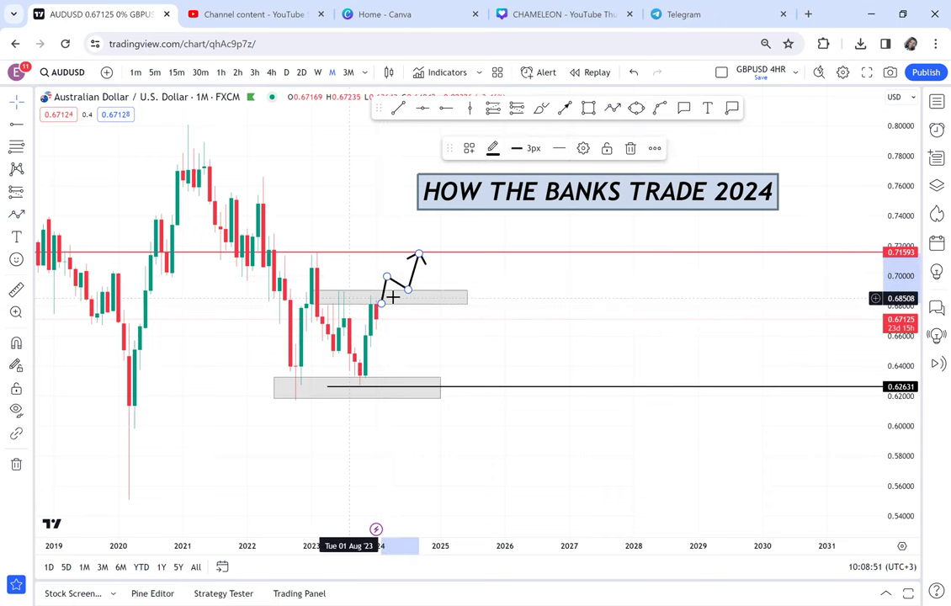
- Draw a straight path arrow from the upper zone's bottom edge down to the lower zone, ending at about 0.62923
{"action": "left_click", "coordinate": [611, 108]}
{"action": "left_click", "coordinate": [386, 305]}
{"action": "double_click", "coordinate": [397, 381]}
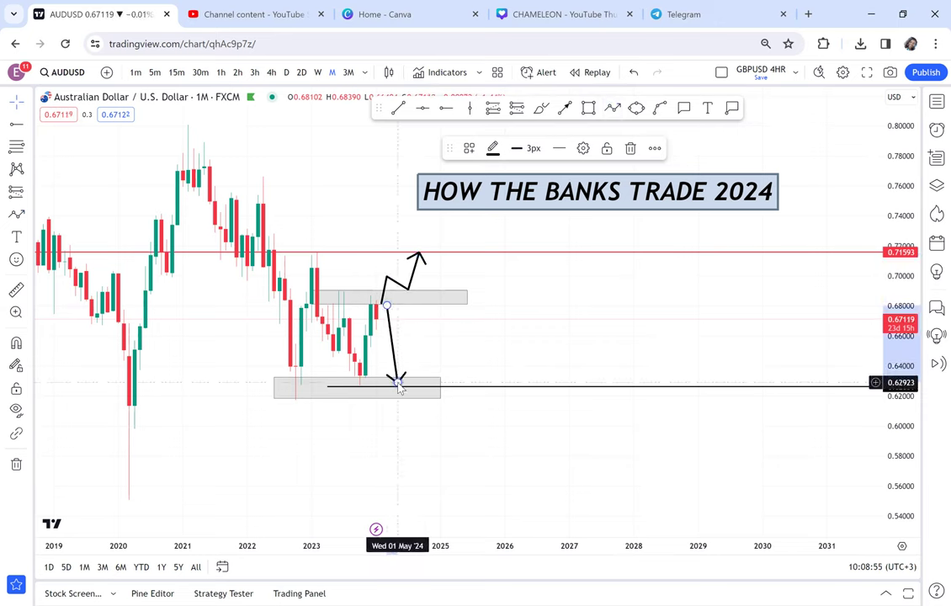
{"action": "left_click", "coordinate": [466, 364]}
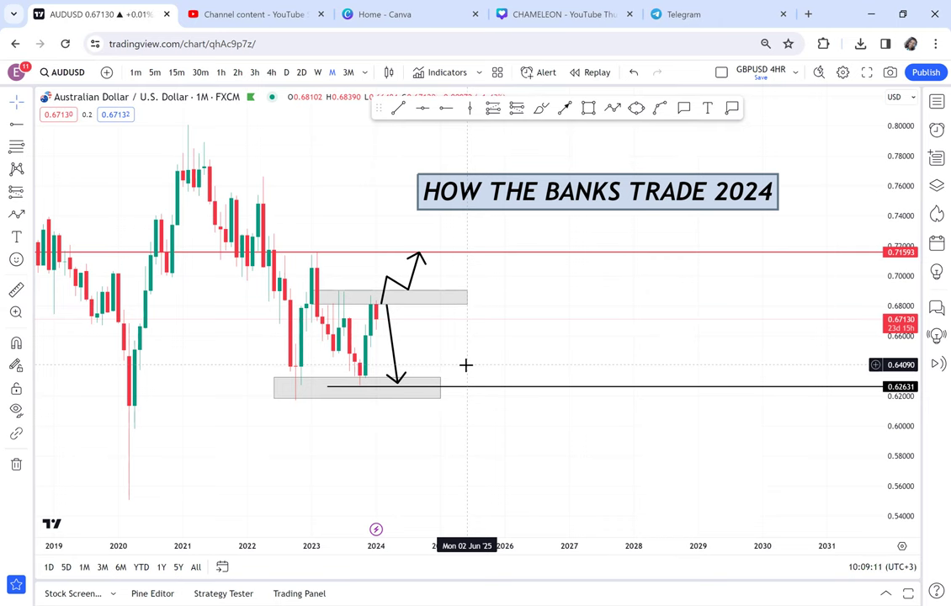
- Add a two-line text label reading "BUY = D/B" and "SELL = D/T", and place it below the title
{"action": "left_click", "coordinate": [711, 112]}
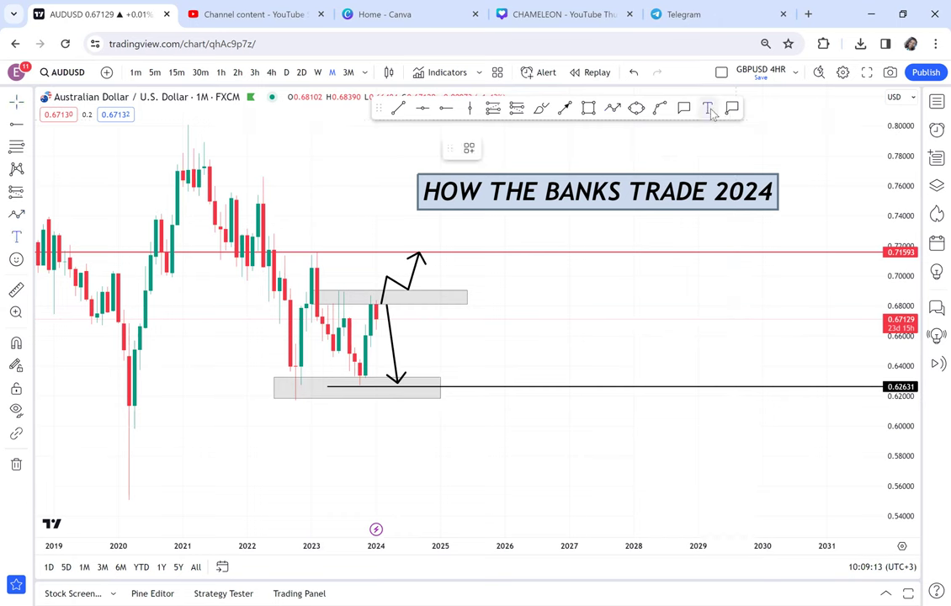
{"action": "left_click", "coordinate": [525, 292]}
{"action": "type", "text": "BU"}
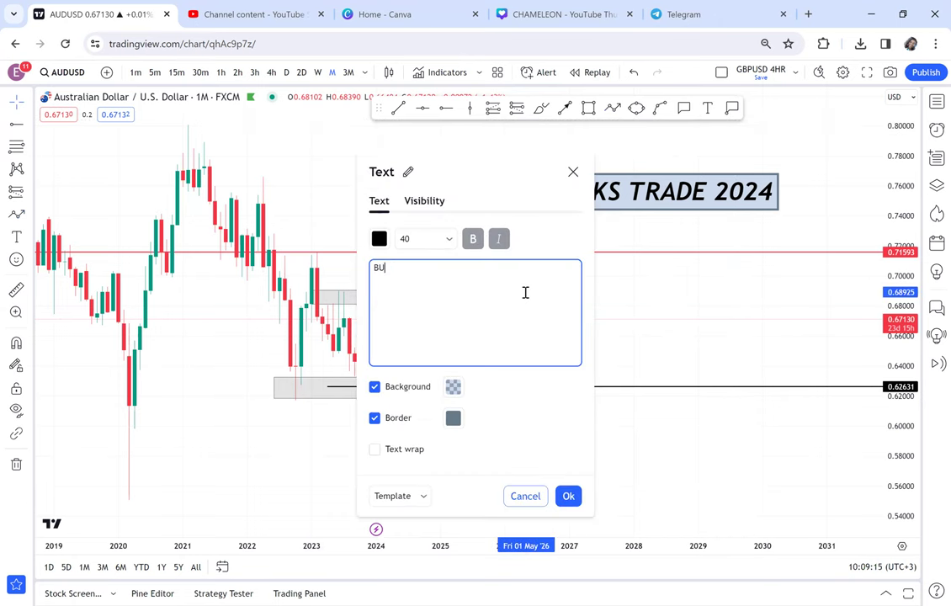
{"action": "type", "text": "Y = D/B"}
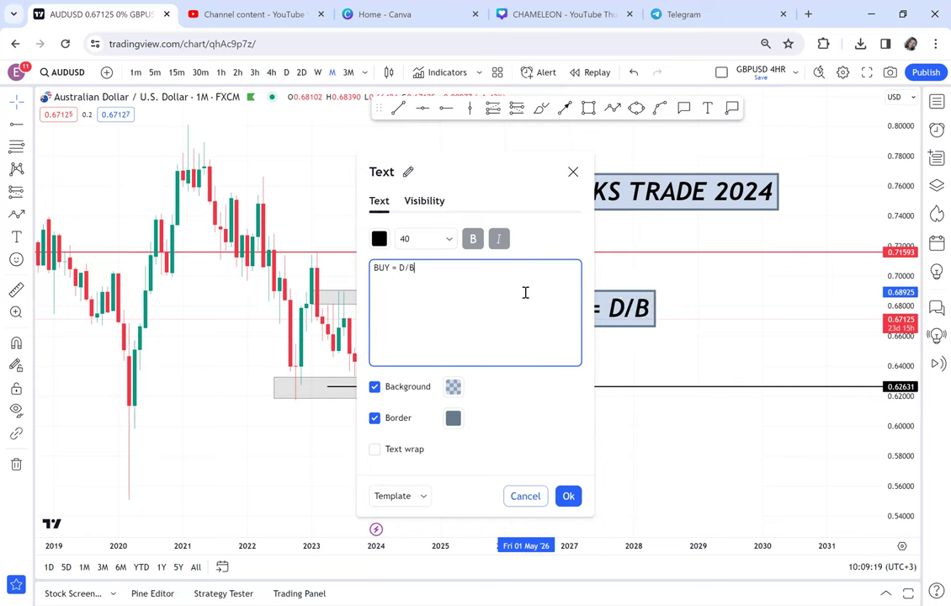
{"action": "key", "text": "Return"}
{"action": "type", "text": "SE"}
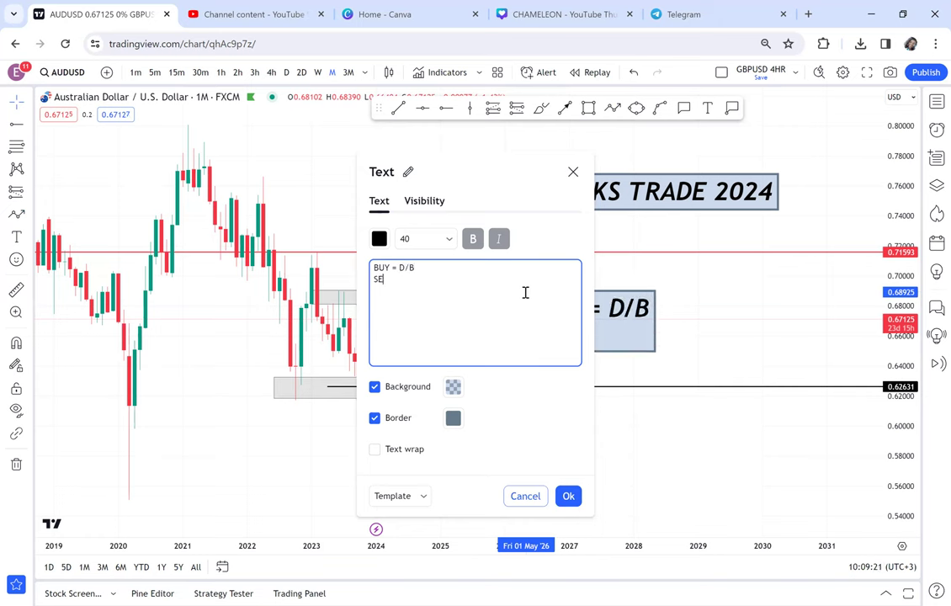
{"action": "type", "text": "LL = D/"}
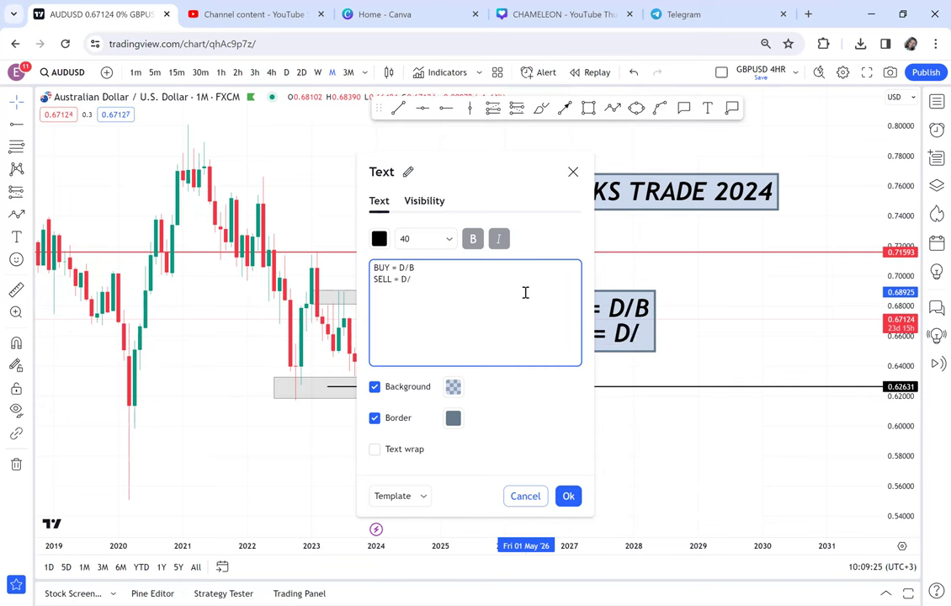
{"action": "type", "text": "T"}
{"action": "left_click", "coordinate": [732, 300]}
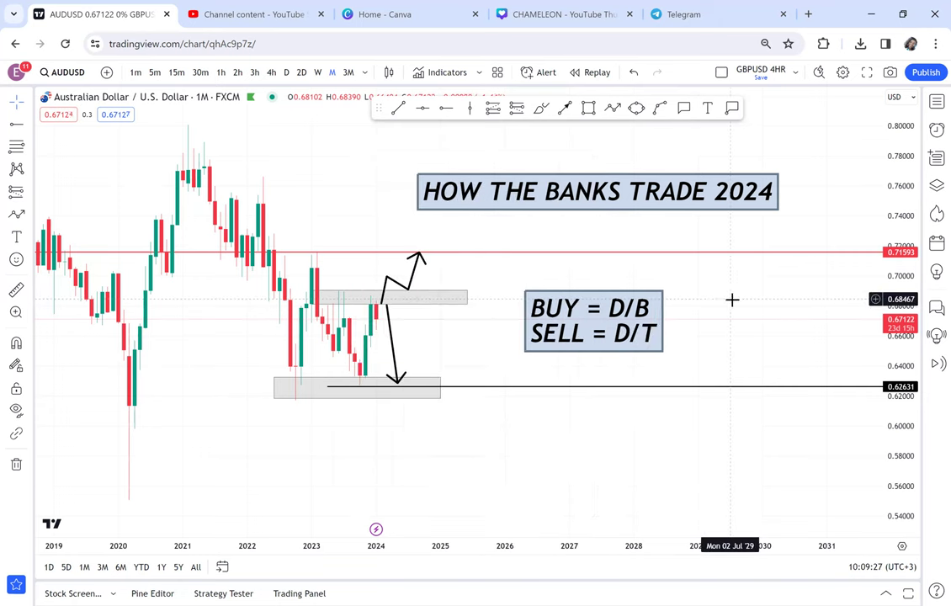
{"action": "left_click_drag", "start_coordinate": [605, 345], "coordinate": [649, 310]}
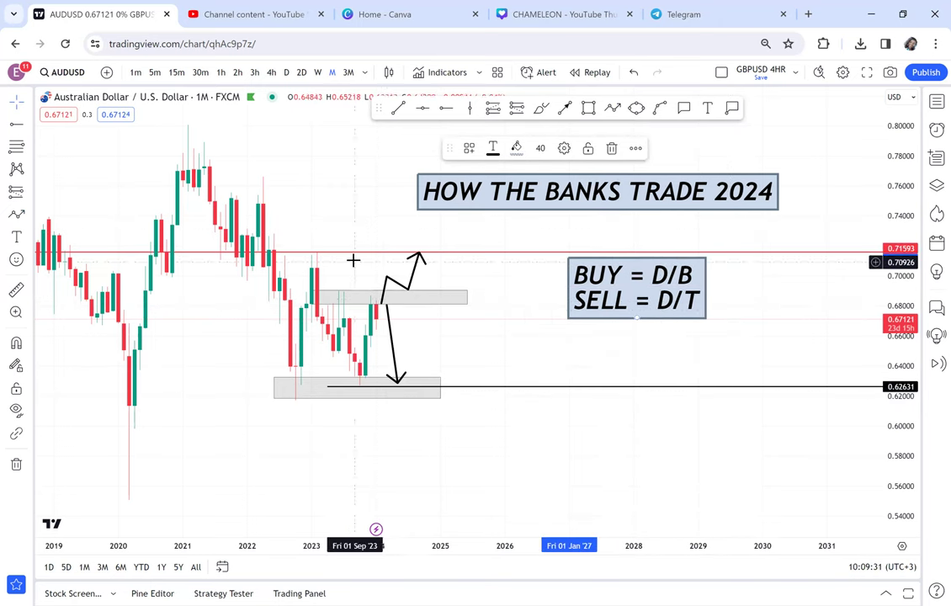
- Measure the price range from just below the lower zone up to the red line
{"action": "left_click", "coordinate": [15, 290]}
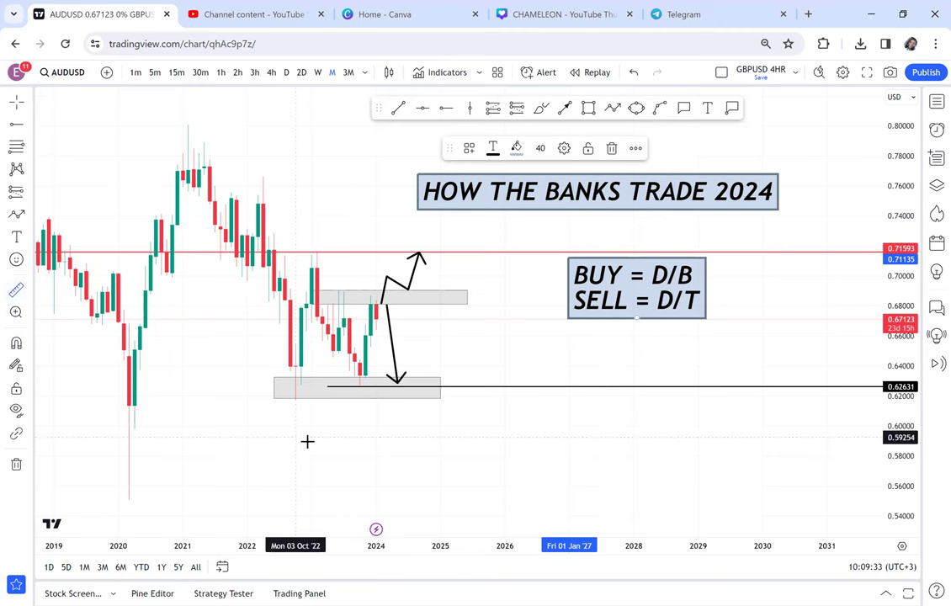
{"action": "left_click", "coordinate": [269, 399]}
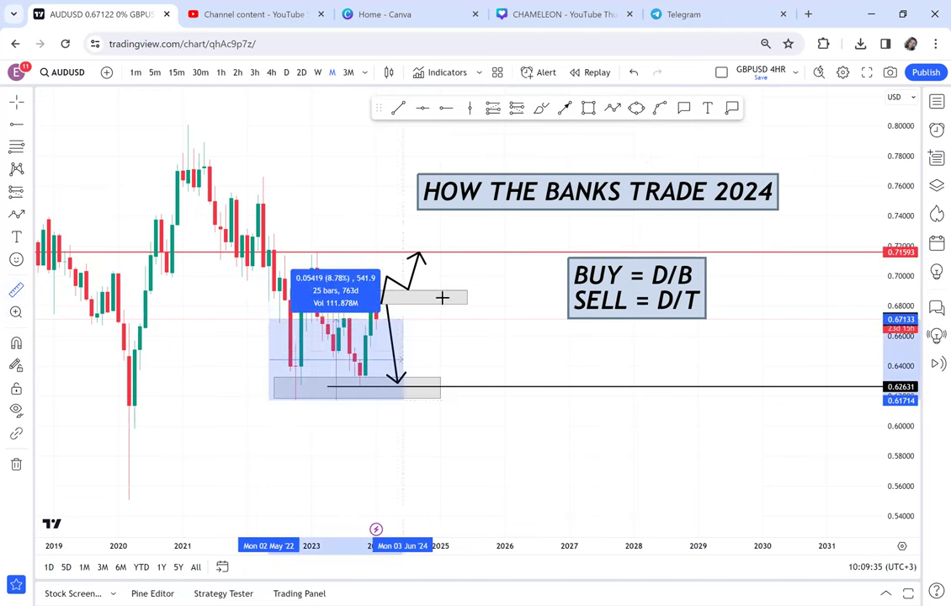
{"action": "left_click", "coordinate": [483, 252]}
- Add a horizontal ray at 0.66633 starting from November 2021, and measure from just above it up to the red line
{"action": "left_click", "coordinate": [447, 109]}
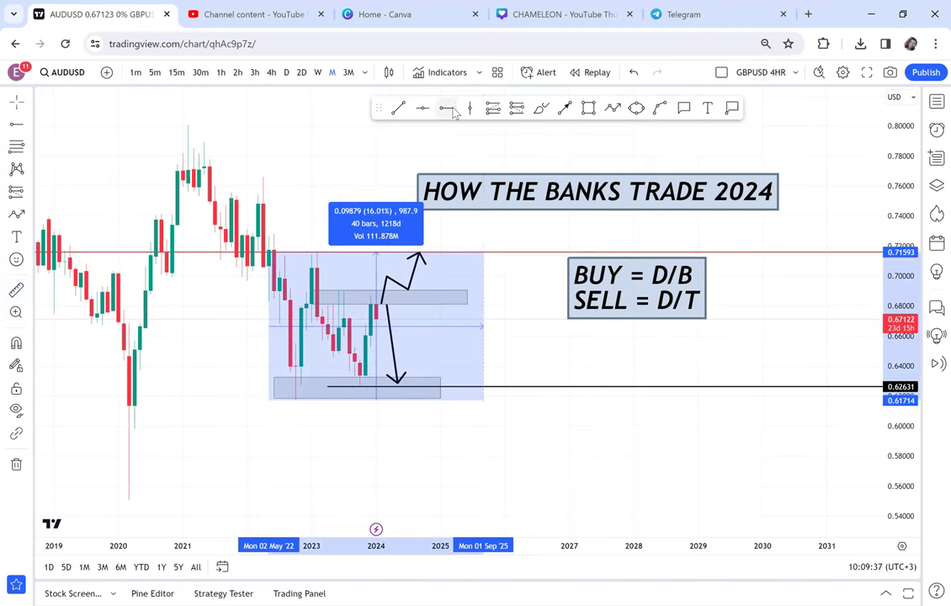
{"action": "left_click", "coordinate": [236, 325]}
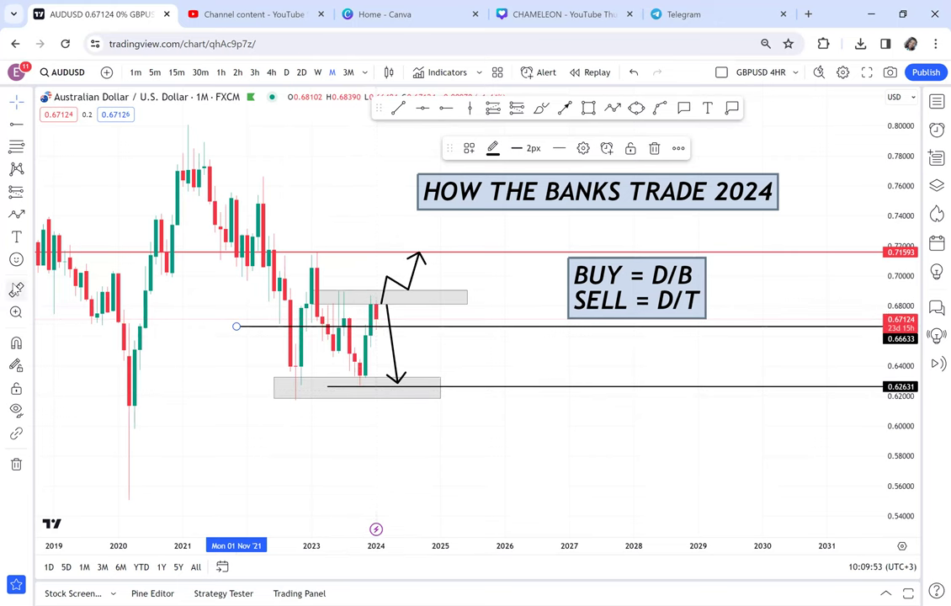
{"action": "left_click", "coordinate": [386, 321]}
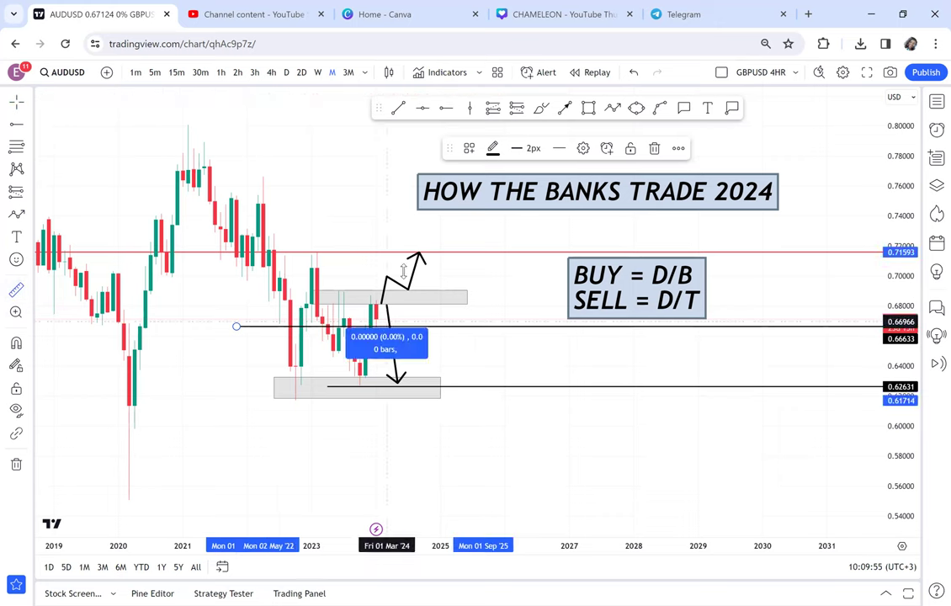
{"action": "left_click", "coordinate": [413, 250]}
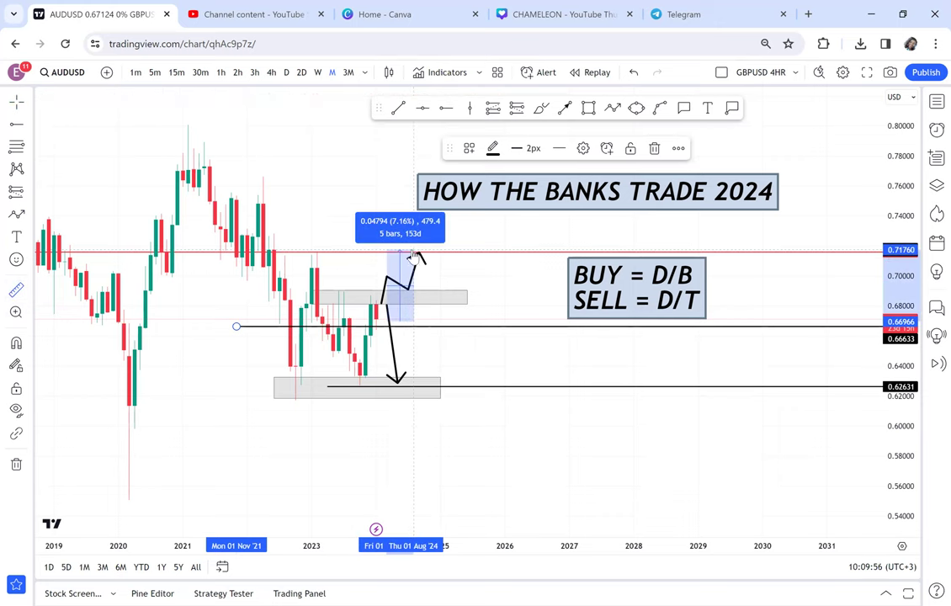
{"action": "left_click", "coordinate": [505, 234]}
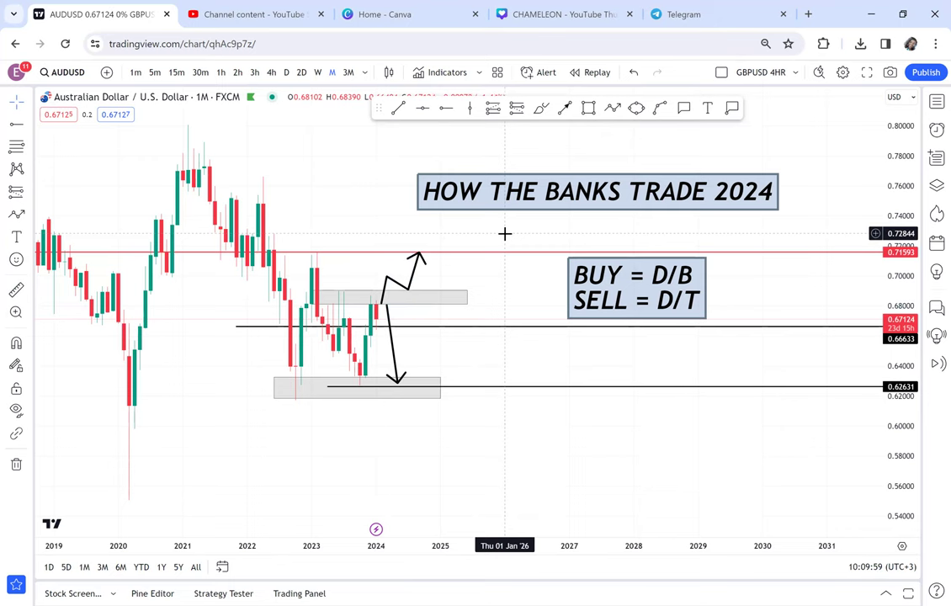
- Add a callout reading "1 MILLION" that points to the upper corner of the BUY = D/B label
{"action": "left_click_drag", "start_coordinate": [787, 324], "coordinate": [762, 346]}
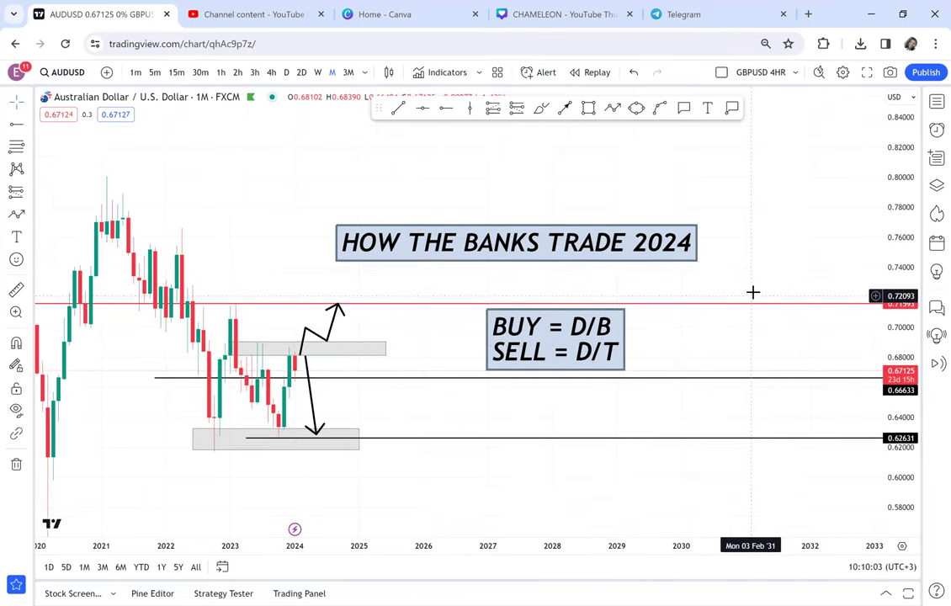
{"action": "left_click_drag", "start_coordinate": [658, 225], "coordinate": [627, 202]}
{"action": "left_click", "coordinate": [683, 109]}
{"action": "left_click", "coordinate": [675, 267]}
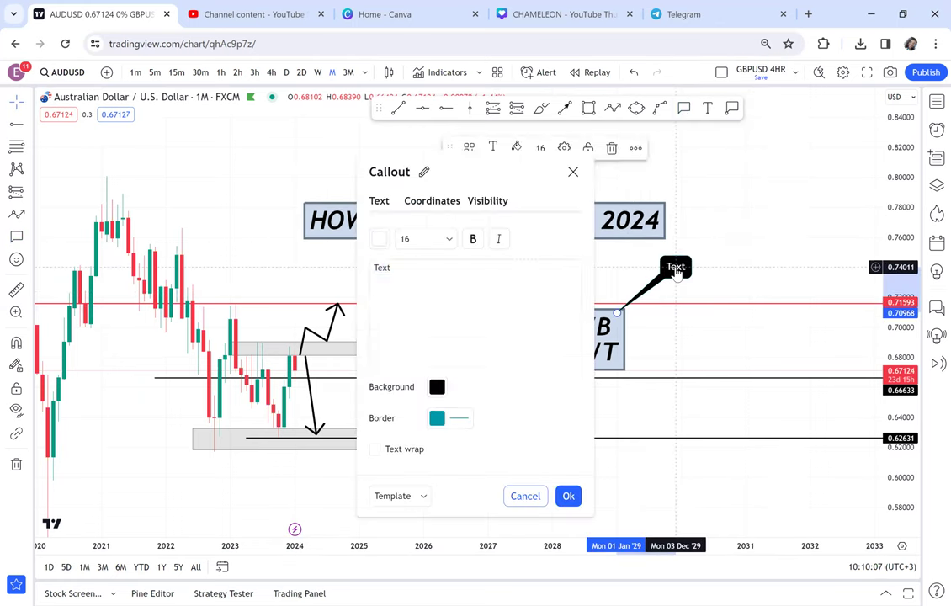
{"action": "type", "text": "1 MILLIOB"}
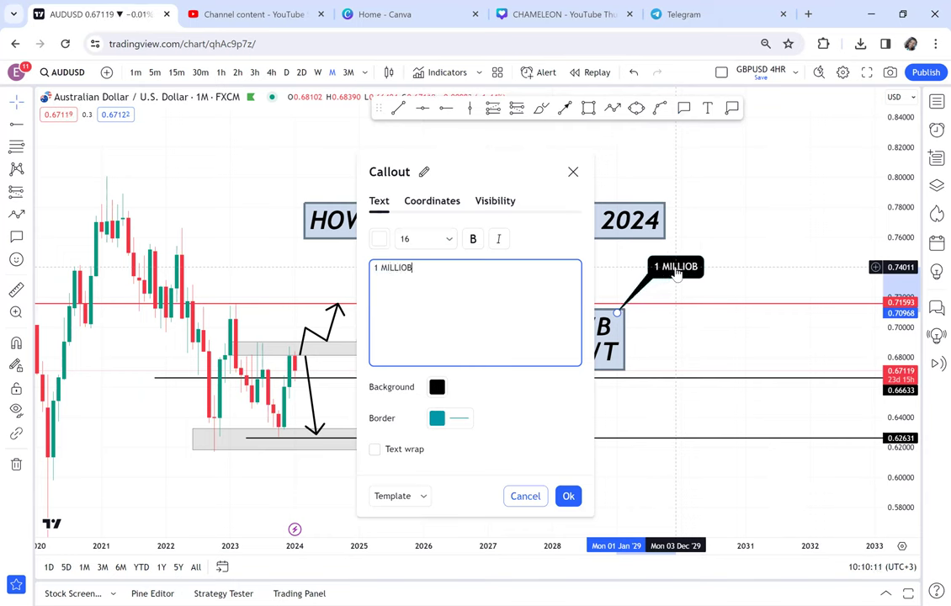
{"action": "key", "text": "BackSpace"}
{"action": "type", "text": "N"}
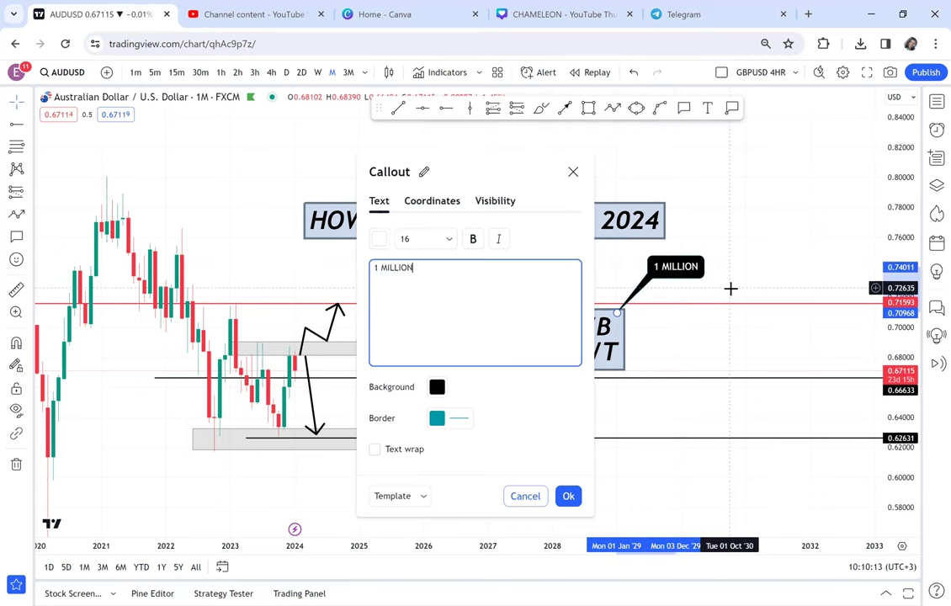
{"action": "left_click", "coordinate": [664, 360]}
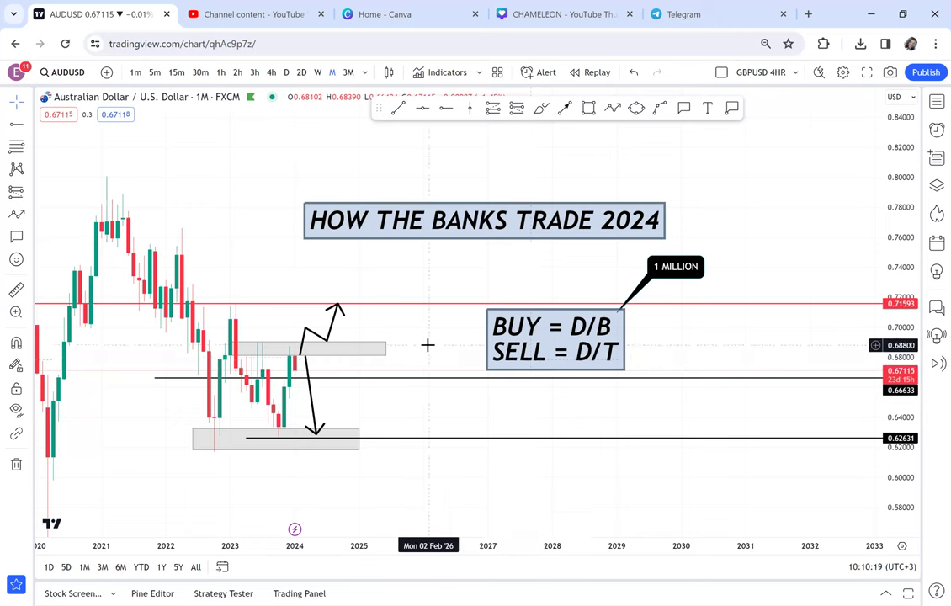
- Add a callout reading "100K" that points to the SELL = D/T line of the text label
{"action": "left_click_drag", "start_coordinate": [428, 343], "coordinate": [471, 310]}
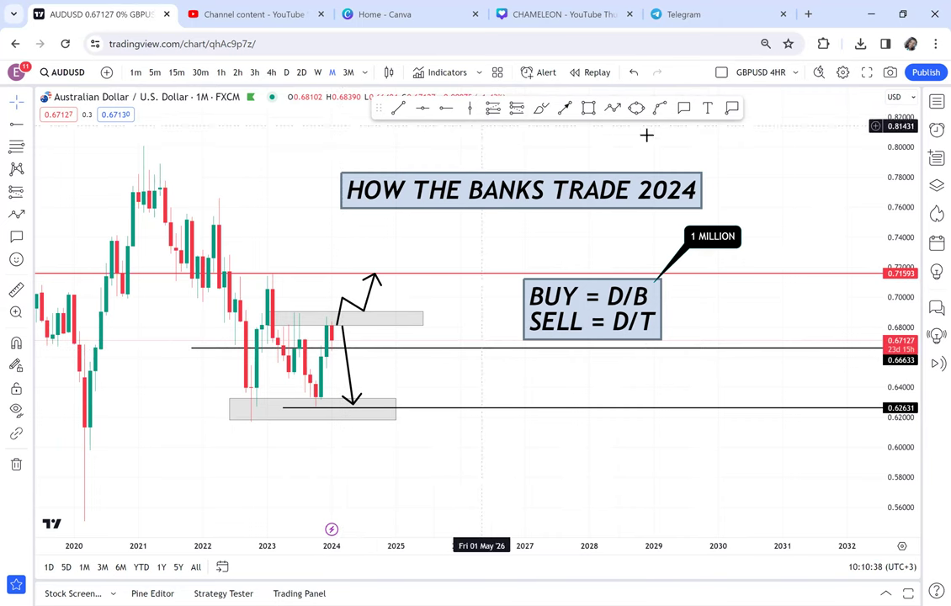
{"action": "left_click", "coordinate": [683, 107]}
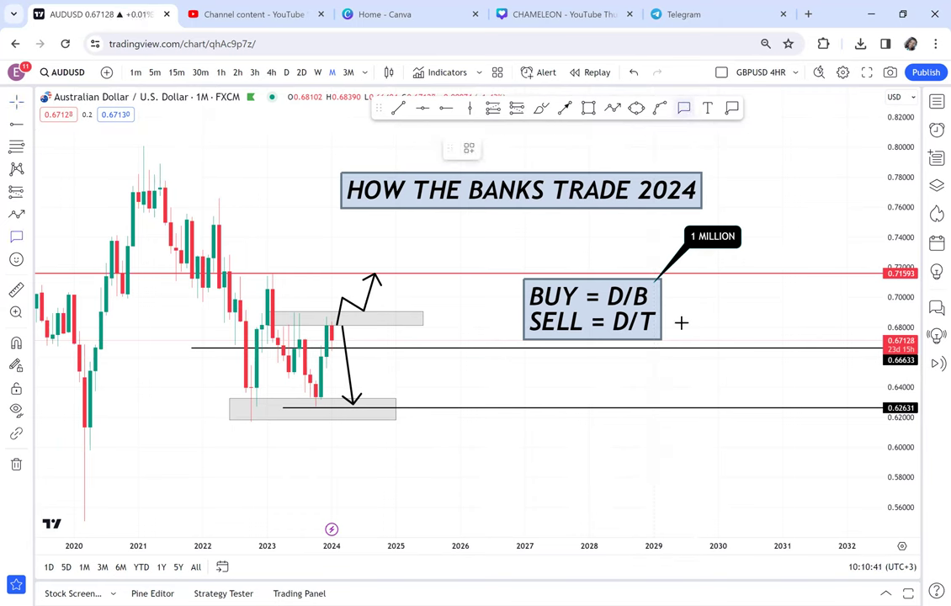
{"action": "left_click_drag", "start_coordinate": [648, 325], "coordinate": [741, 322]}
{"action": "type", "text": "100K"}
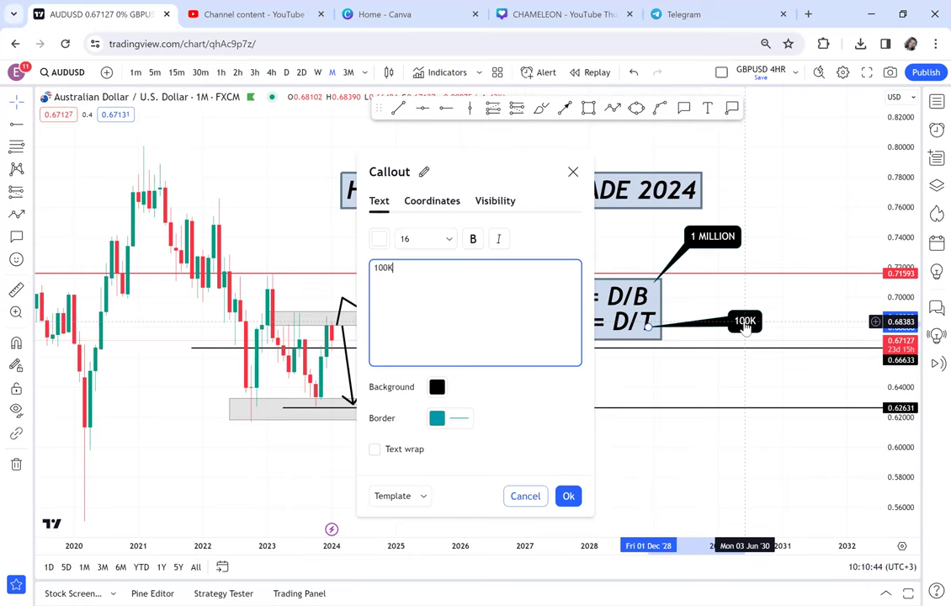
{"action": "left_click", "coordinate": [828, 320]}
{"action": "left_click_drag", "start_coordinate": [814, 324], "coordinate": [766, 327]}
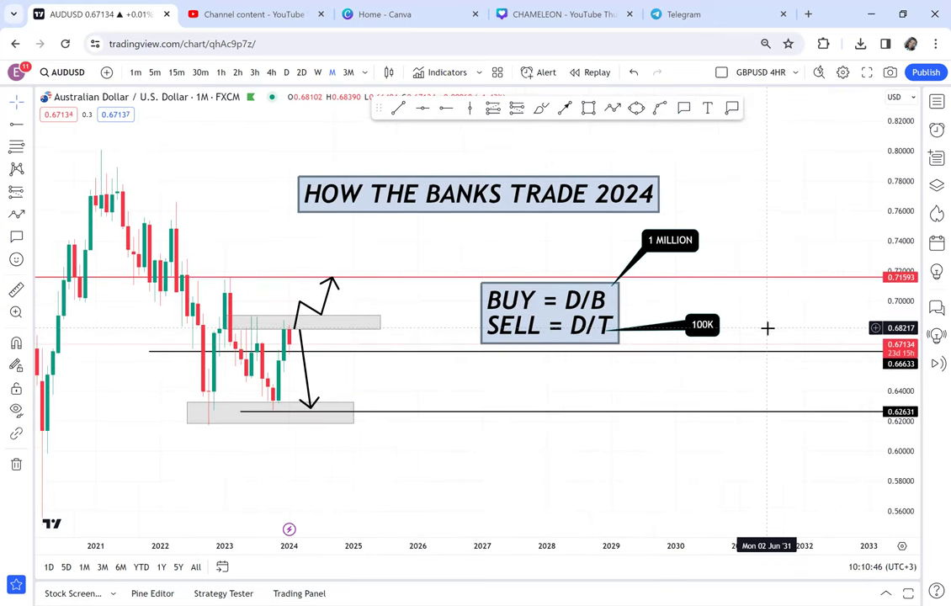
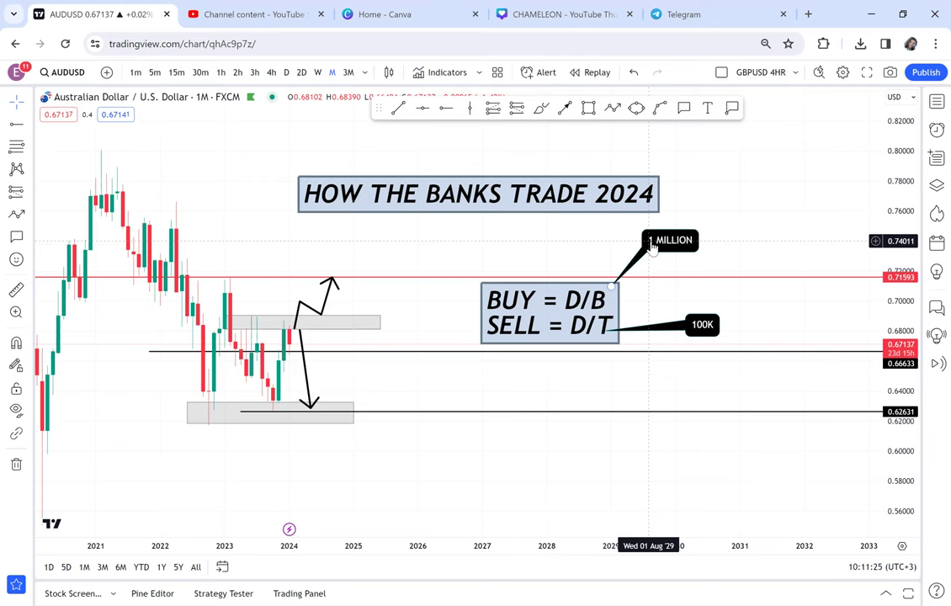
- Look over the watchlist of currency pairs and hide it again
{"action": "left_click", "coordinate": [935, 103]}
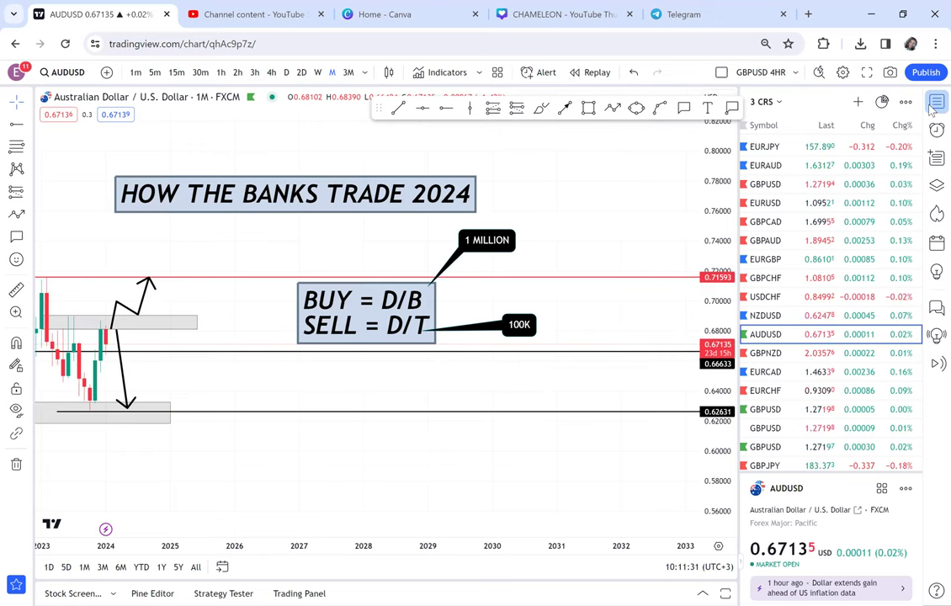
{"action": "left_click", "coordinate": [931, 108]}
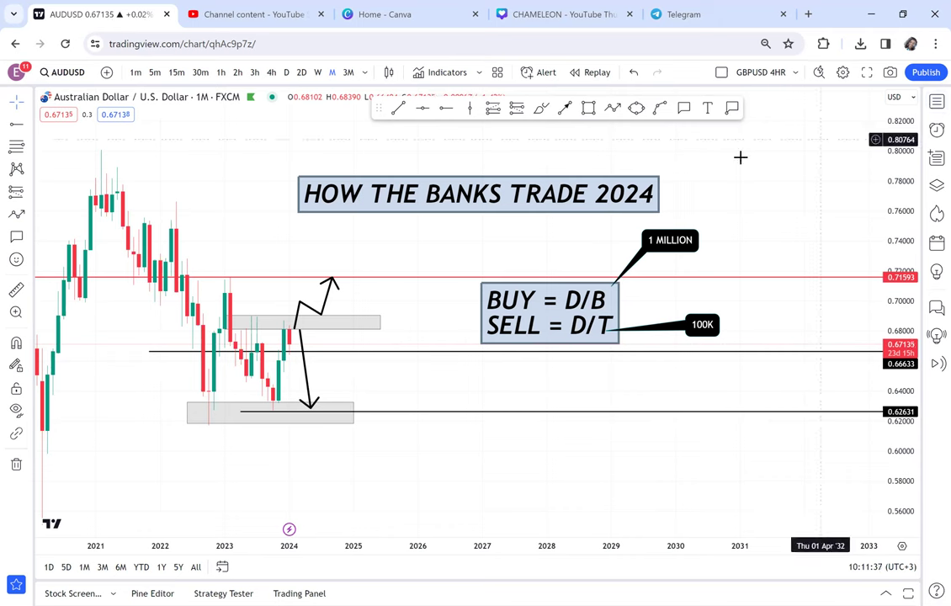
- Clear all drawings and draw a rectangle around the recent range, from January 2022 at 0.69134 to May 2026 at 0.61922
{"action": "left_click", "coordinate": [16, 463]}
{"action": "left_click", "coordinate": [59, 519]}
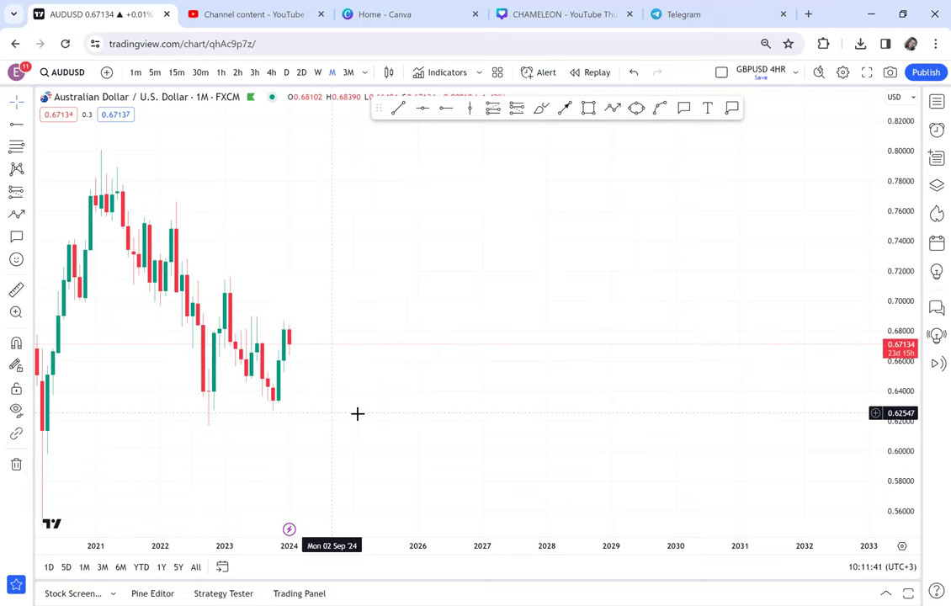
{"action": "left_click_drag", "start_coordinate": [354, 411], "coordinate": [450, 402]}
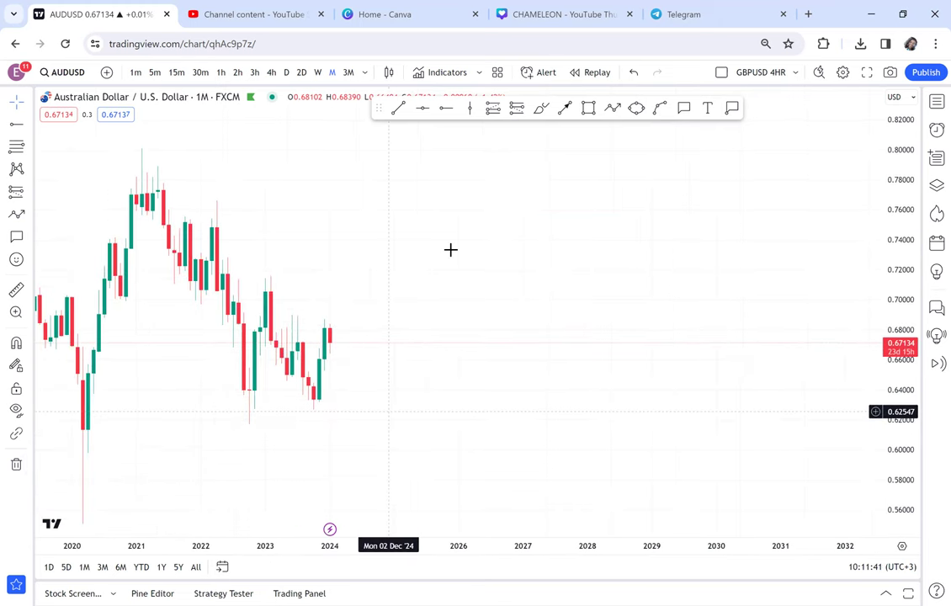
{"action": "left_click", "coordinate": [588, 108]}
{"action": "left_click", "coordinate": [256, 305]}
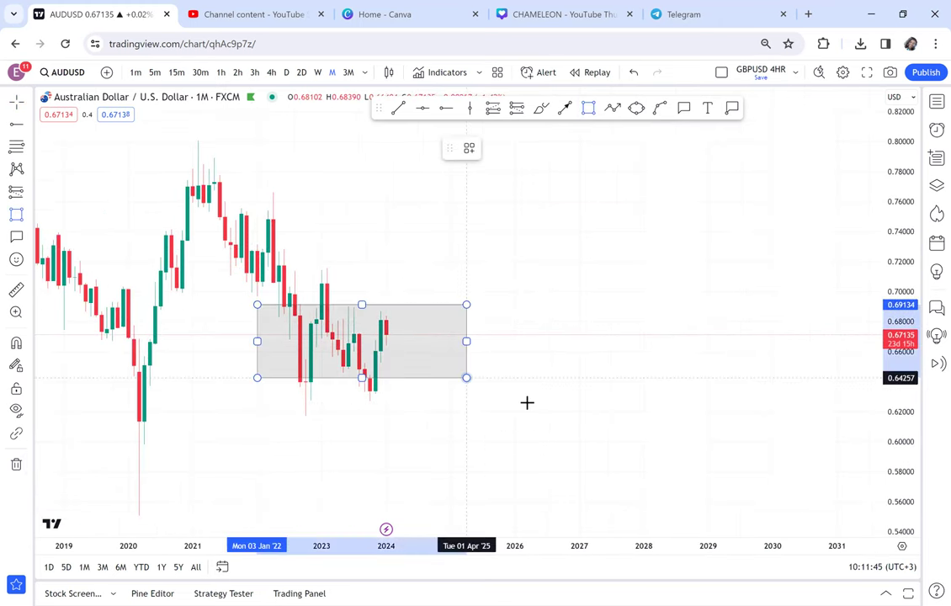
{"action": "left_click", "coordinate": [536, 412]}
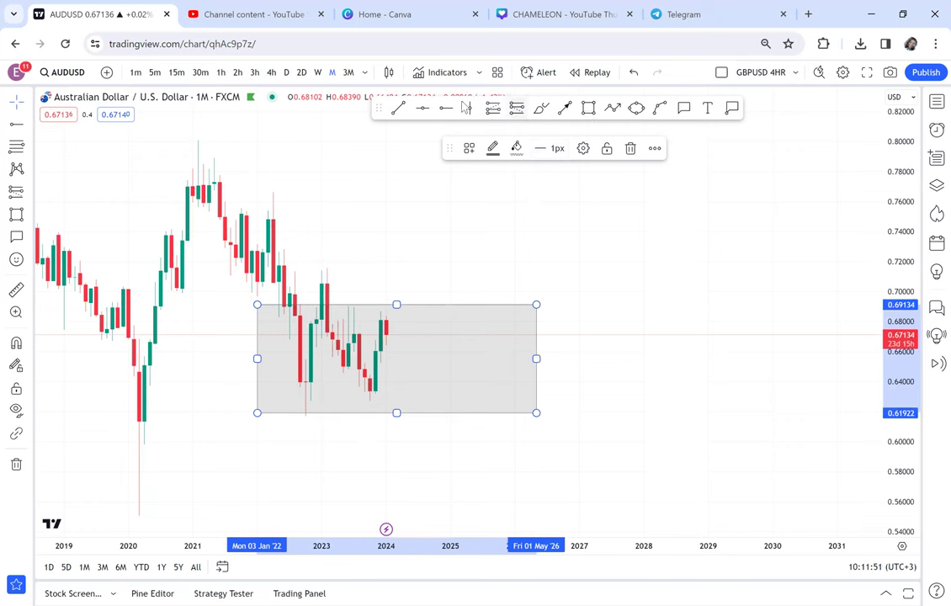
- Draw a zigzag path arrow above the rectangle, rising to 0.70884, returning to its top edge, and ending at about 0.73
{"action": "left_click", "coordinate": [611, 110]}
{"action": "left_click", "coordinate": [408, 298]}
{"action": "left_click", "coordinate": [428, 278]}
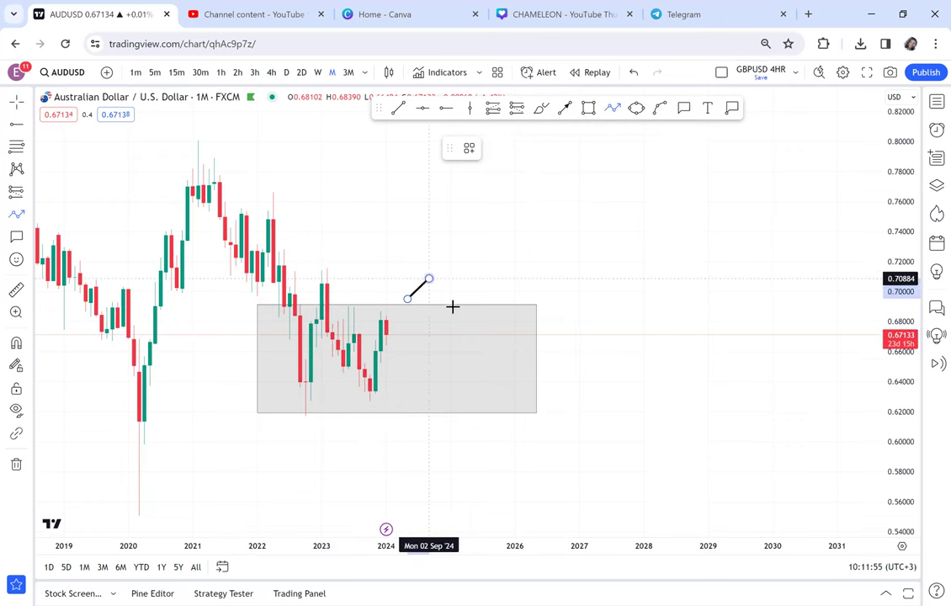
{"action": "left_click", "coordinate": [450, 305]}
{"action": "left_click", "coordinate": [455, 252]}
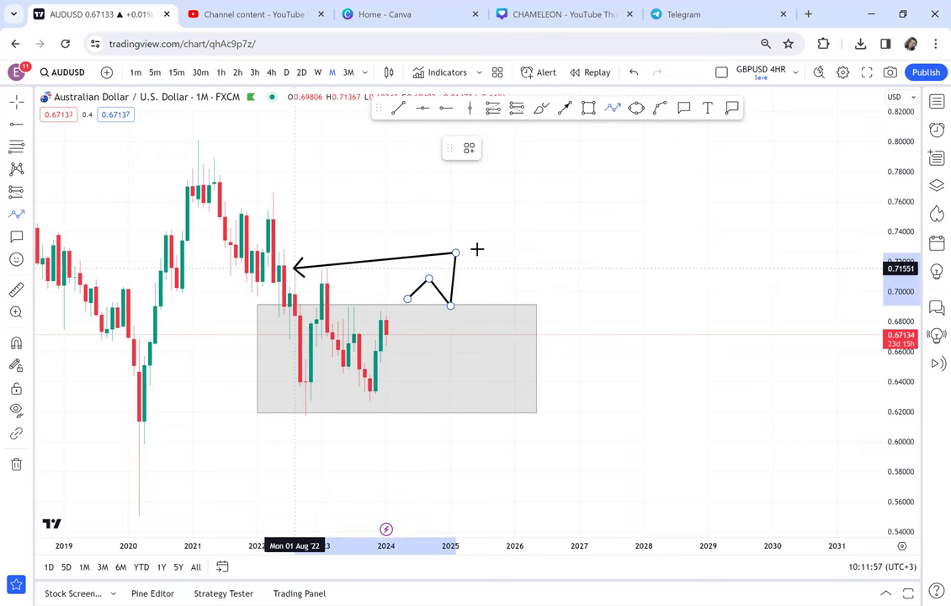
{"action": "double_click", "coordinate": [456, 251]}
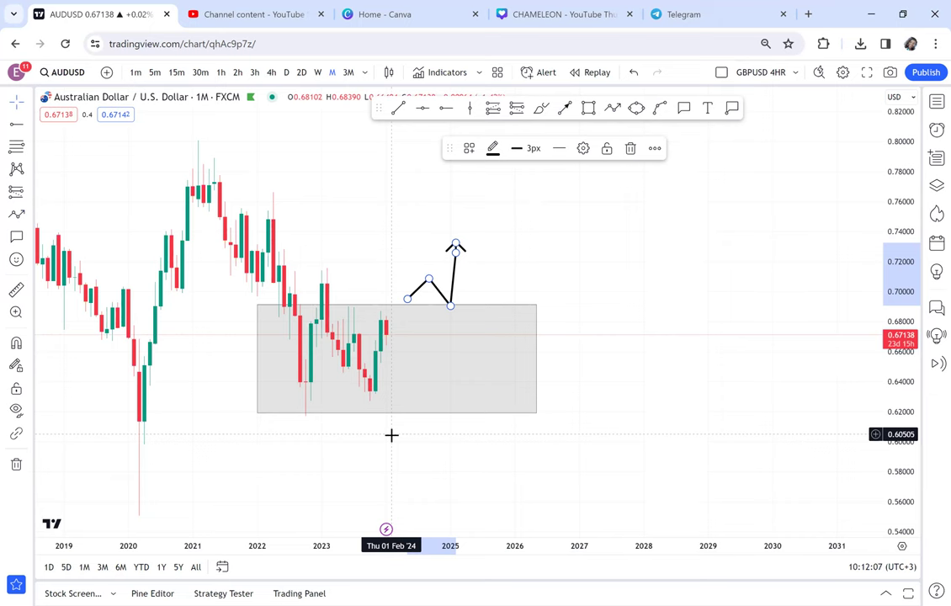
- Remove the rectangle and path drawings, and switch the chart to the weekly timeframe
{"action": "left_click", "coordinate": [16, 464]}
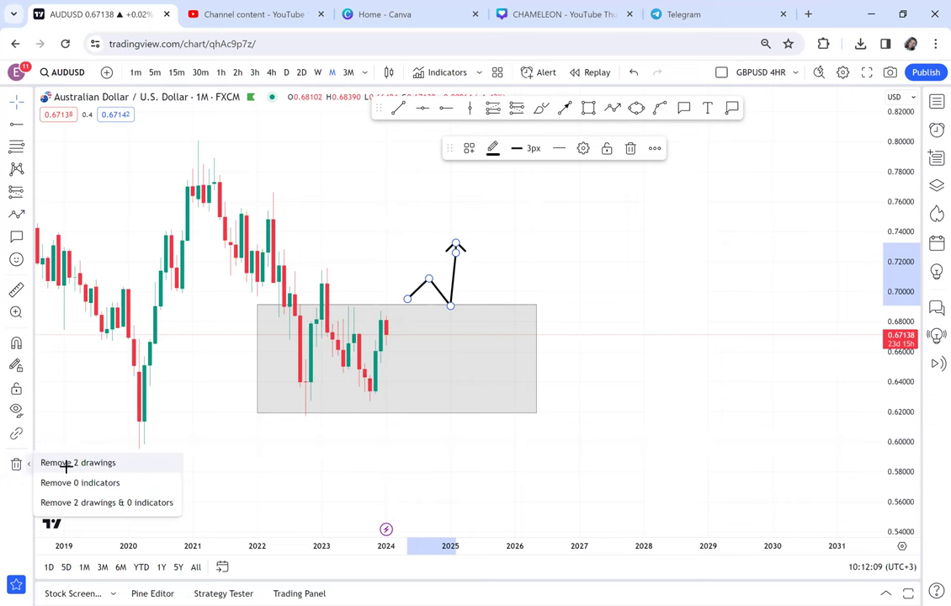
{"action": "left_click", "coordinate": [318, 71]}
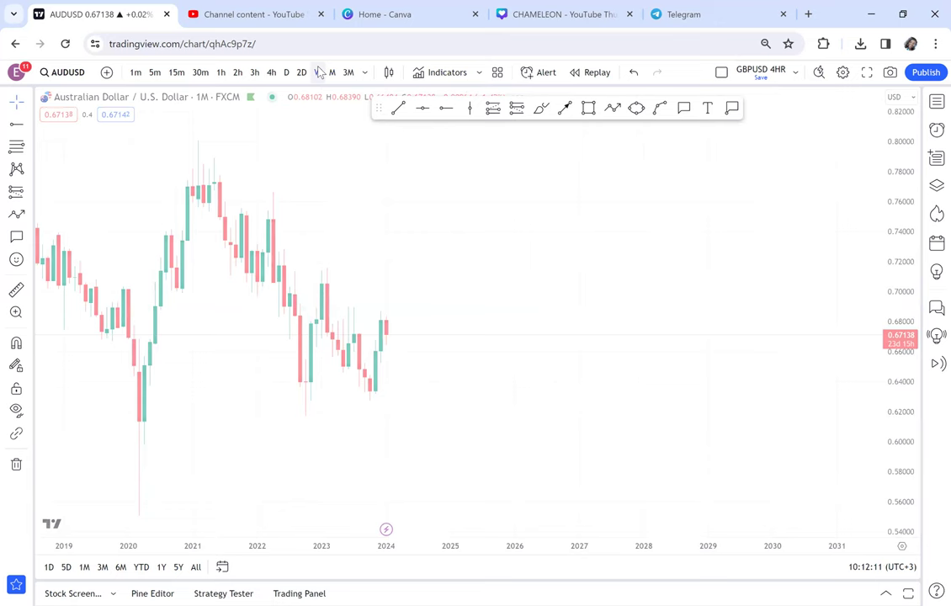
{"action": "left_click", "coordinate": [318, 72]}
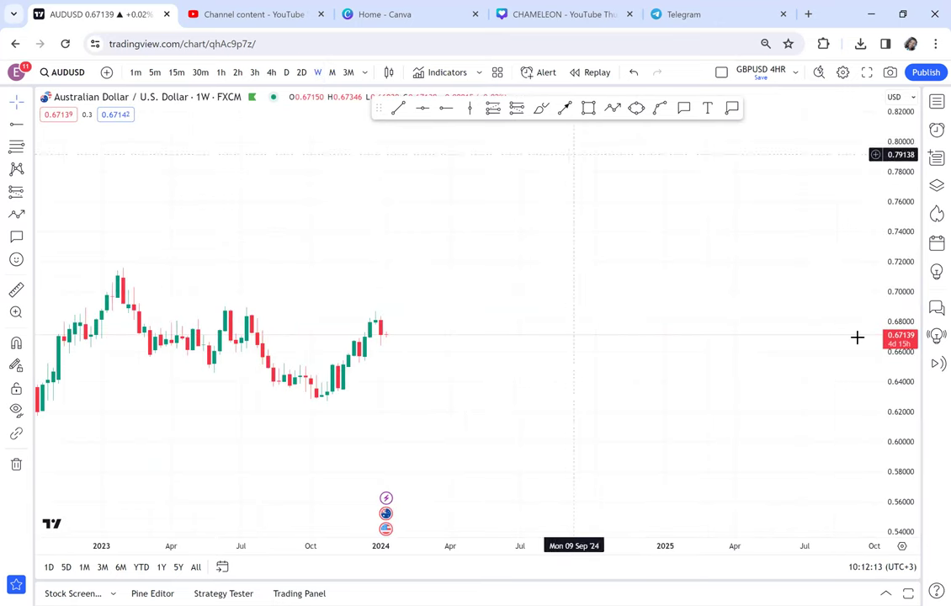
- Draw a rectangle zone over the double-top highs from 0.69096 to 0.68695, spanning 24 April 2023 to 27 May 2024
{"action": "left_click_drag", "start_coordinate": [901, 423], "coordinate": [901, 406]}
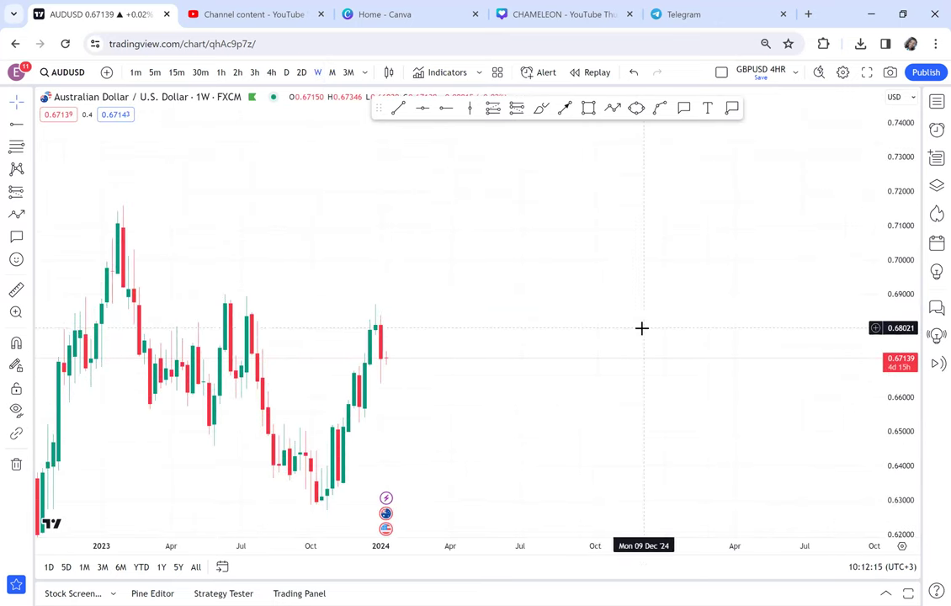
{"action": "scroll", "coordinate": [641, 326], "scroll_direction": "down", "scroll_amount": 2}
{"action": "left_click_drag", "start_coordinate": [642, 327], "coordinate": [674, 257]}
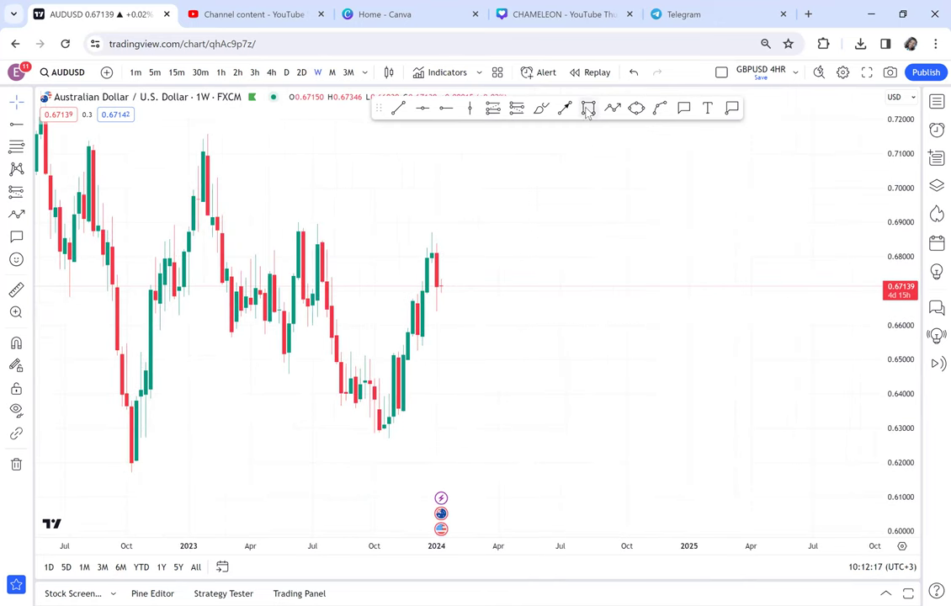
{"action": "left_click", "coordinate": [588, 107]}
{"action": "left_click", "coordinate": [265, 219]}
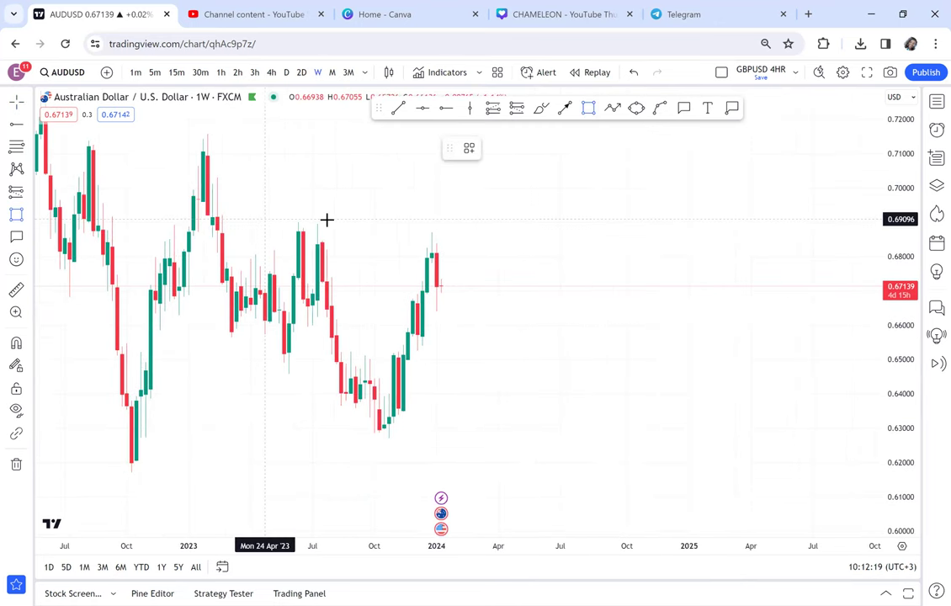
{"action": "left_click", "coordinate": [523, 219]}
{"action": "left_click", "coordinate": [536, 232]}
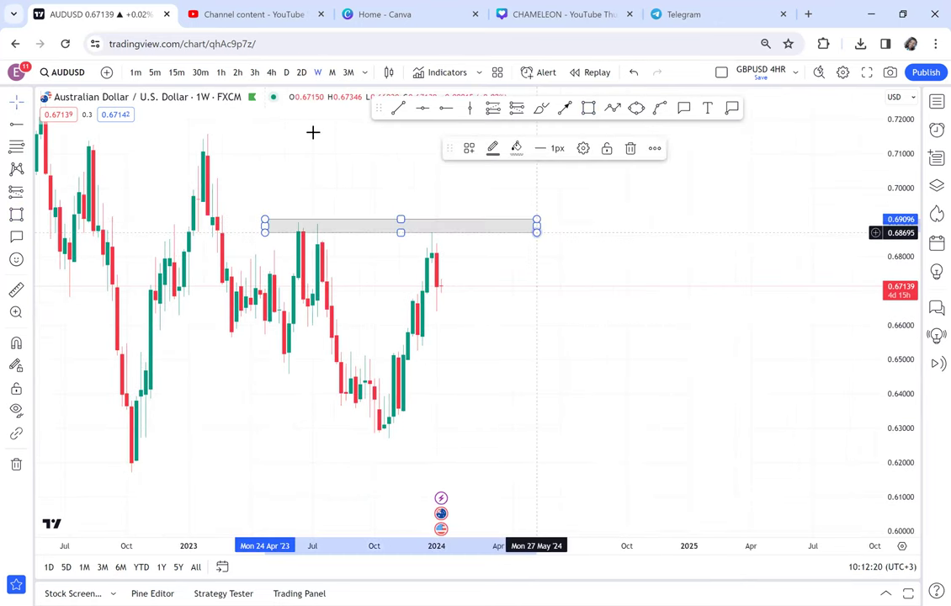
- Compare the zone on the monthly timeframe and return to the weekly chart
{"action": "left_click", "coordinate": [331, 73]}
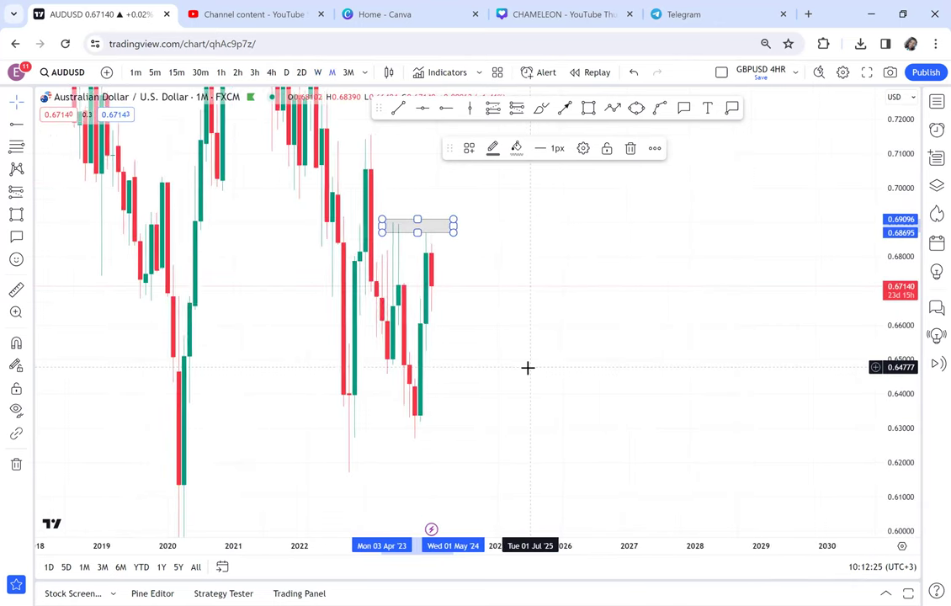
{"action": "left_click", "coordinate": [318, 74]}
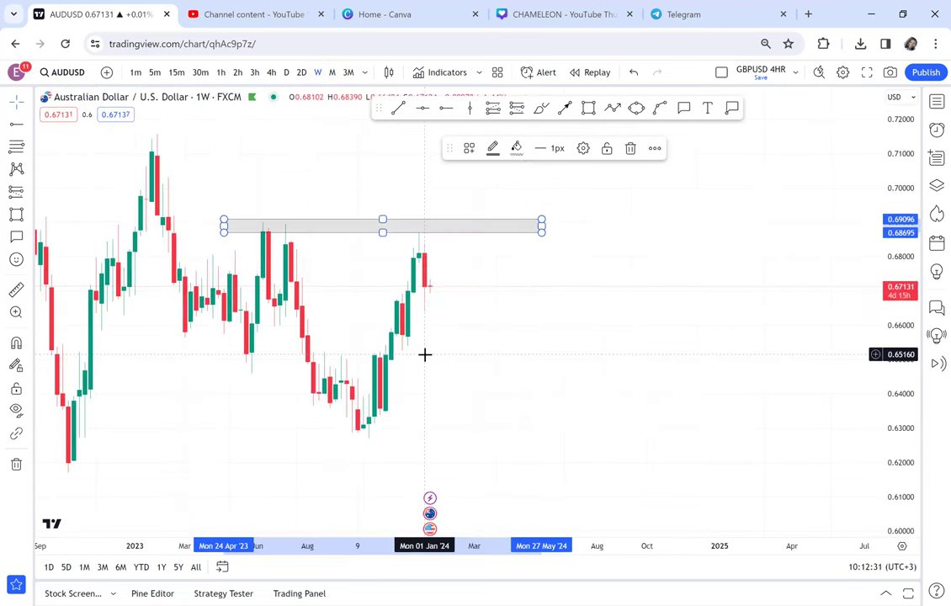
- Draw a horizontal ray from 2 January 2023 at 0.63585, across the lows of late 2023
{"action": "scroll", "coordinate": [425, 354], "scroll_direction": "down", "scroll_amount": 3}
{"action": "scroll", "coordinate": [425, 354], "scroll_direction": "down", "scroll_amount": 1}
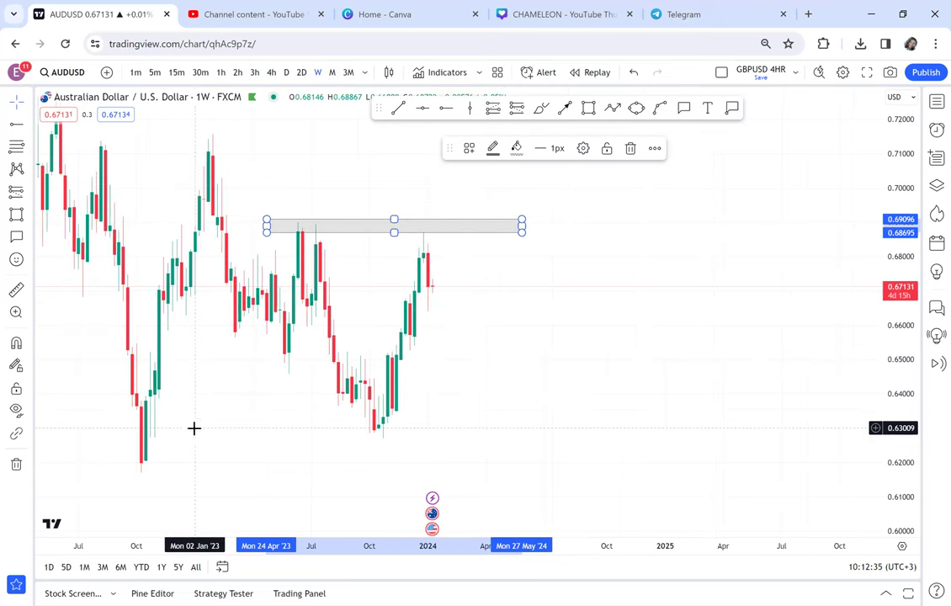
{"action": "left_click_drag", "start_coordinate": [525, 372], "coordinate": [613, 305]}
{"action": "scroll", "coordinate": [617, 304], "scroll_direction": "up", "scroll_amount": 1}
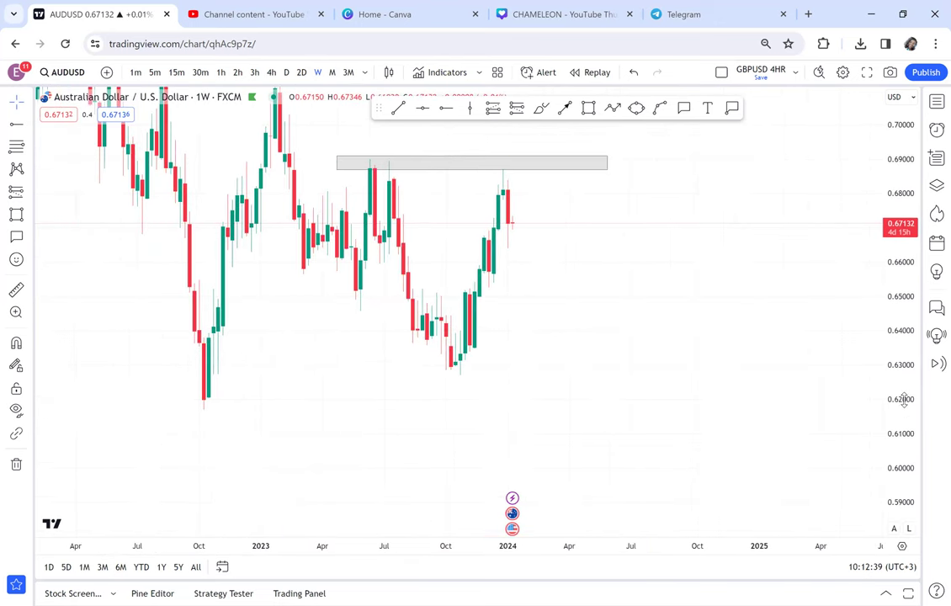
{"action": "left_click_drag", "start_coordinate": [904, 399], "coordinate": [875, 324]}
{"action": "mouse_move", "coordinate": [578, 375]}
{"action": "left_mouse_down"}
{"action": "mouse_move", "coordinate": [537, 364]}
{"action": "mouse_move", "coordinate": [555, 369]}
{"action": "left_mouse_up"}
{"action": "left_click", "coordinate": [444, 109]}
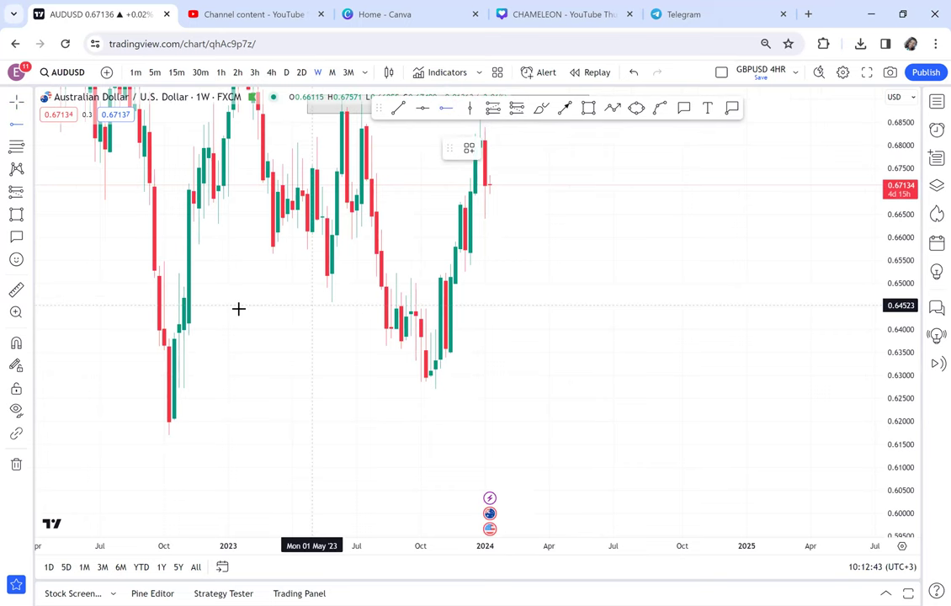
{"action": "left_click", "coordinate": [228, 348]}
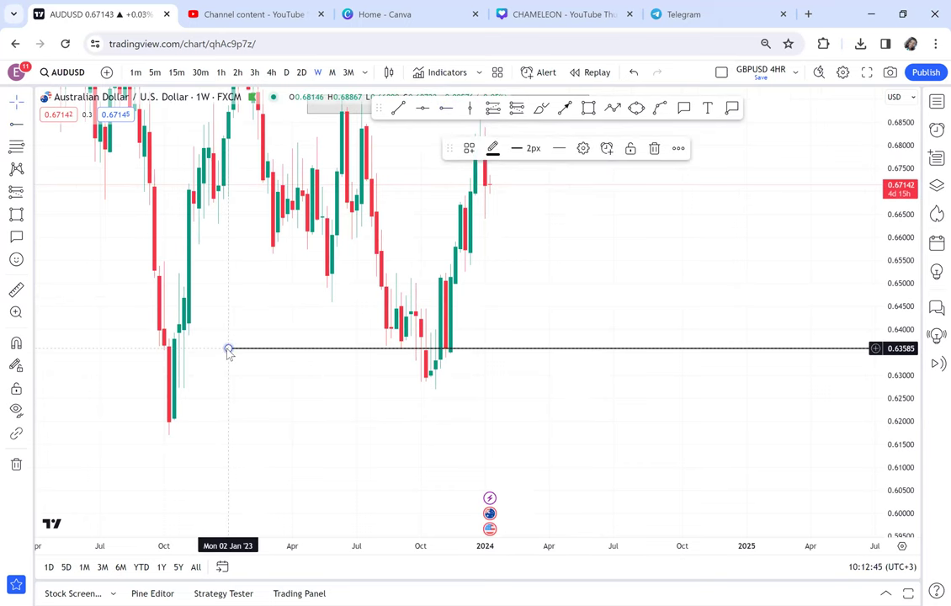
{"action": "scroll", "coordinate": [227, 352], "scroll_direction": "up", "scroll_amount": 1}
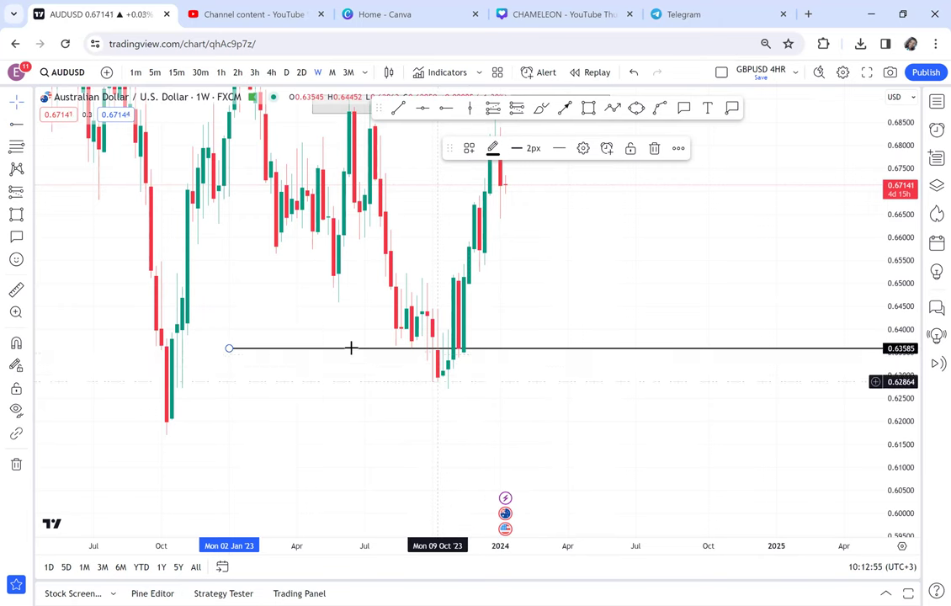
{"action": "left_click", "coordinate": [549, 287]}
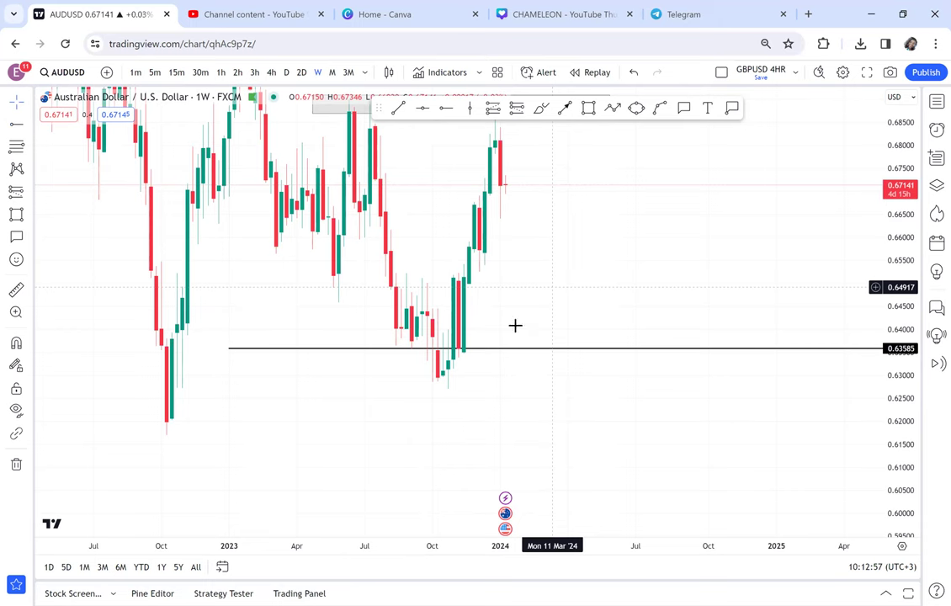
- Draw a downward arrow beside the latest candle, from 0.67106 to the horizontal ray at about 0.6357
{"action": "left_click_drag", "start_coordinate": [332, 257], "coordinate": [282, 243]}
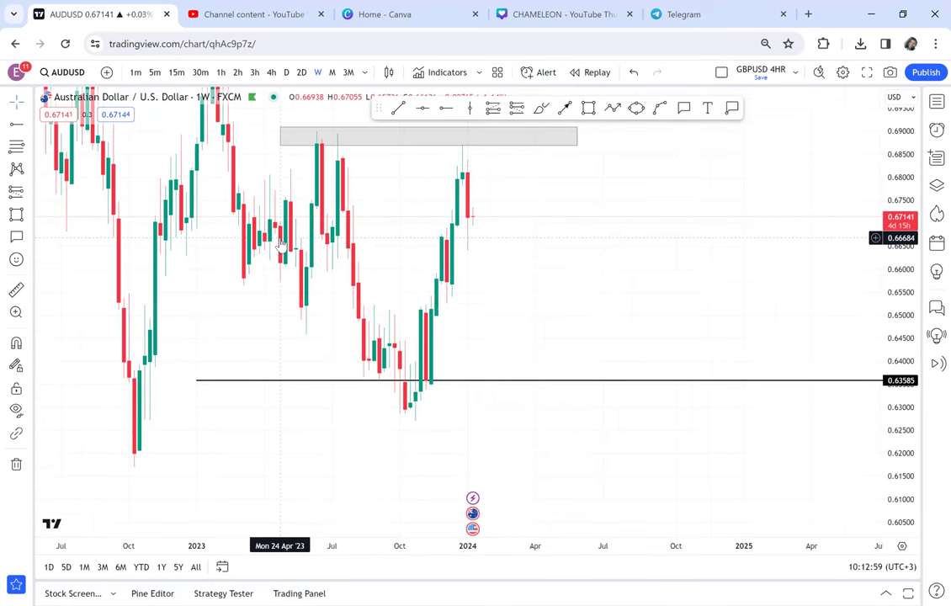
{"action": "left_click", "coordinate": [563, 110]}
{"action": "left_click", "coordinate": [493, 219]}
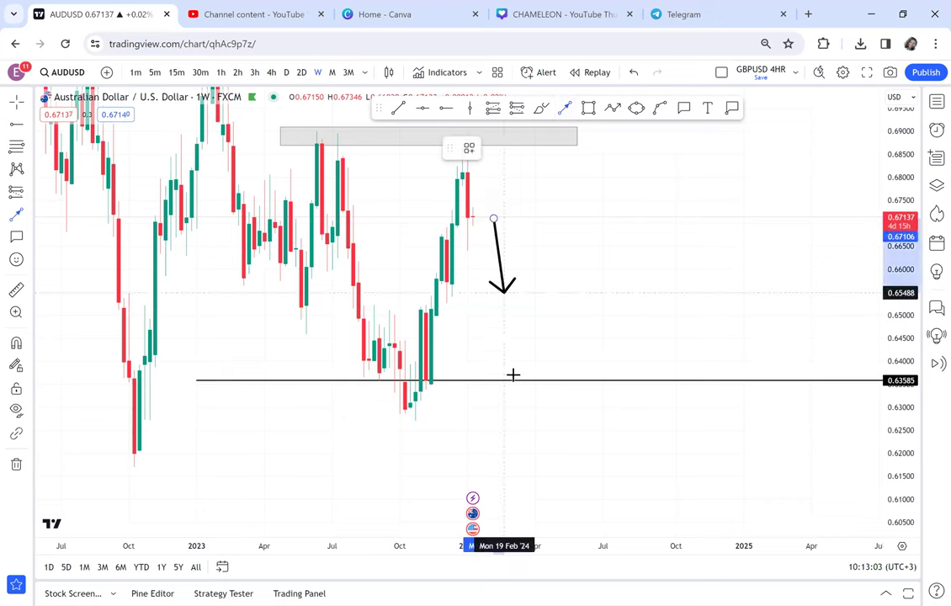
{"action": "left_click", "coordinate": [514, 380]}
- Measure the projected drop from the arrow's start at 0.67106 to just below the horizontal ray
{"action": "left_click", "coordinate": [16, 289]}
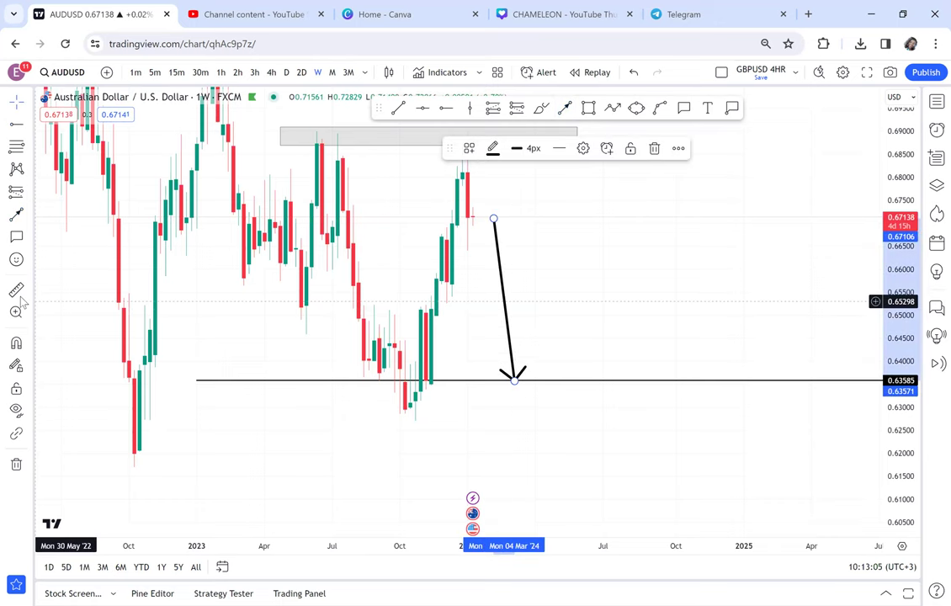
{"action": "left_click", "coordinate": [502, 219]}
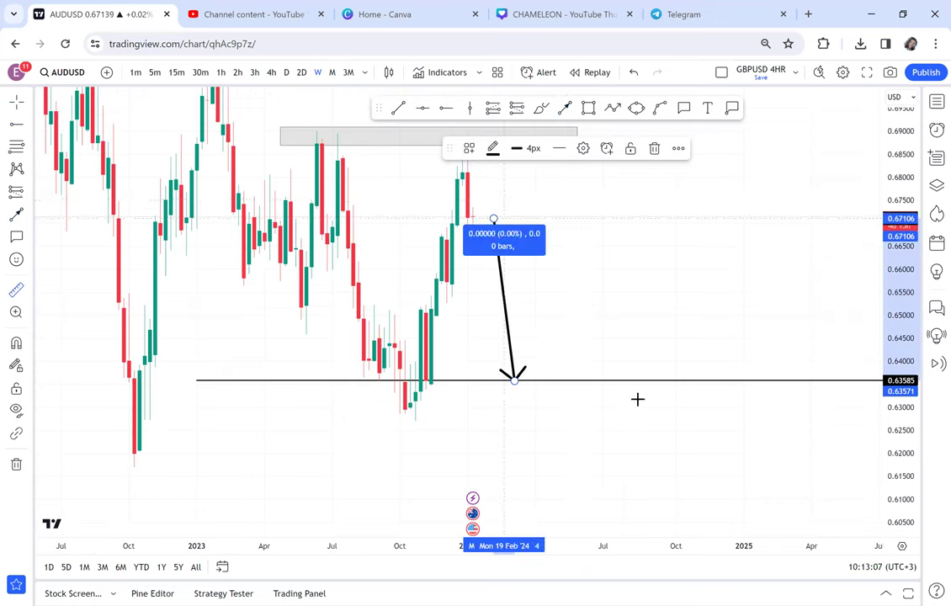
{"action": "left_click", "coordinate": [650, 391]}
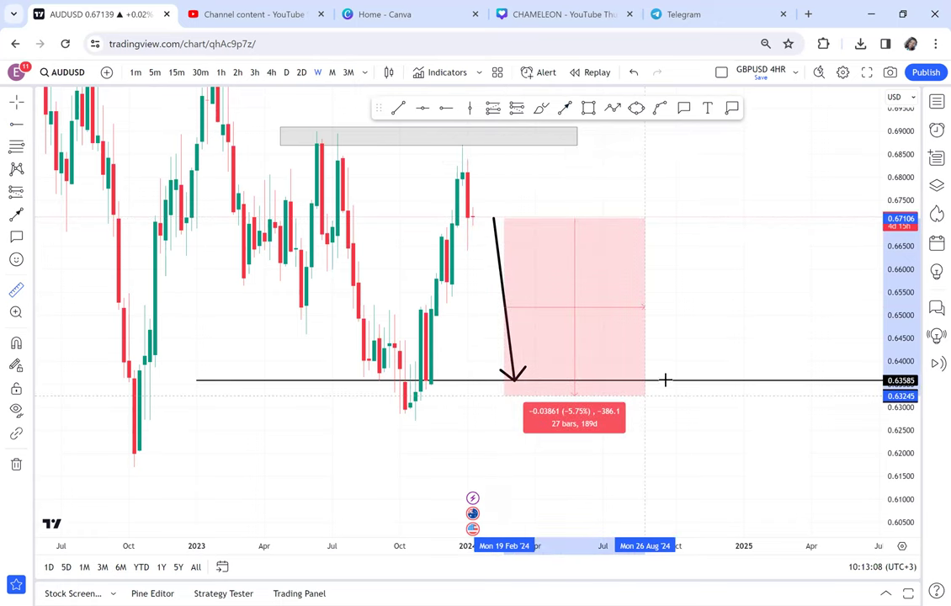
{"action": "left_click", "coordinate": [709, 316]}
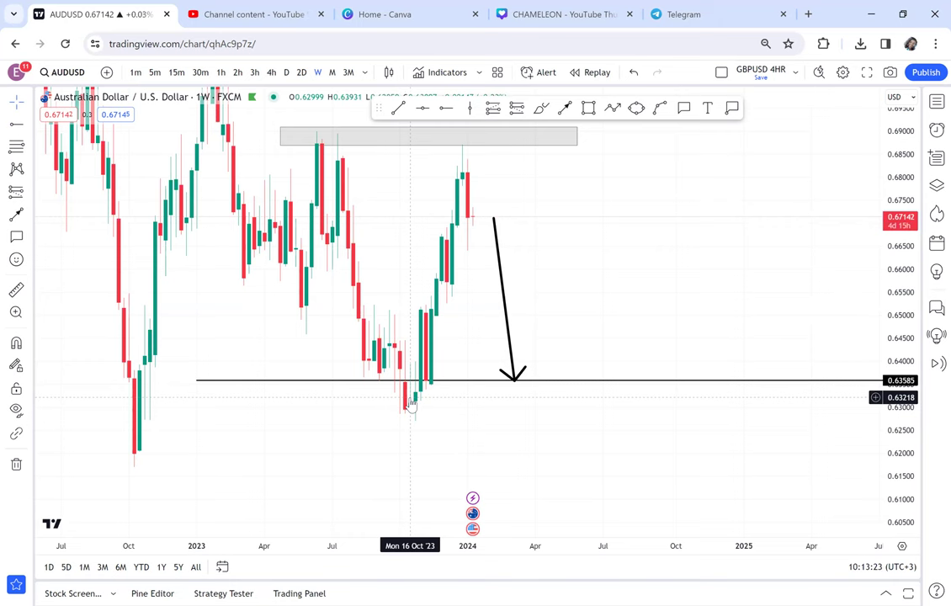
- Remove the downward arrow and the rectangle zone over the double-top highs
{"action": "left_click", "coordinate": [508, 325]}
{"action": "key", "text": "Delete"}
{"action": "left_click", "coordinate": [398, 145]}
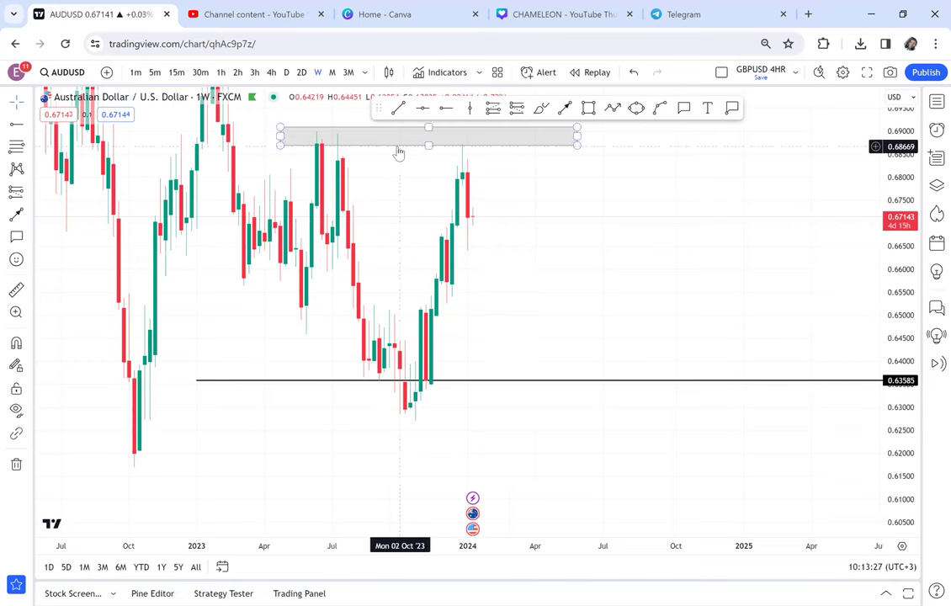
{"action": "key", "text": "Delete"}
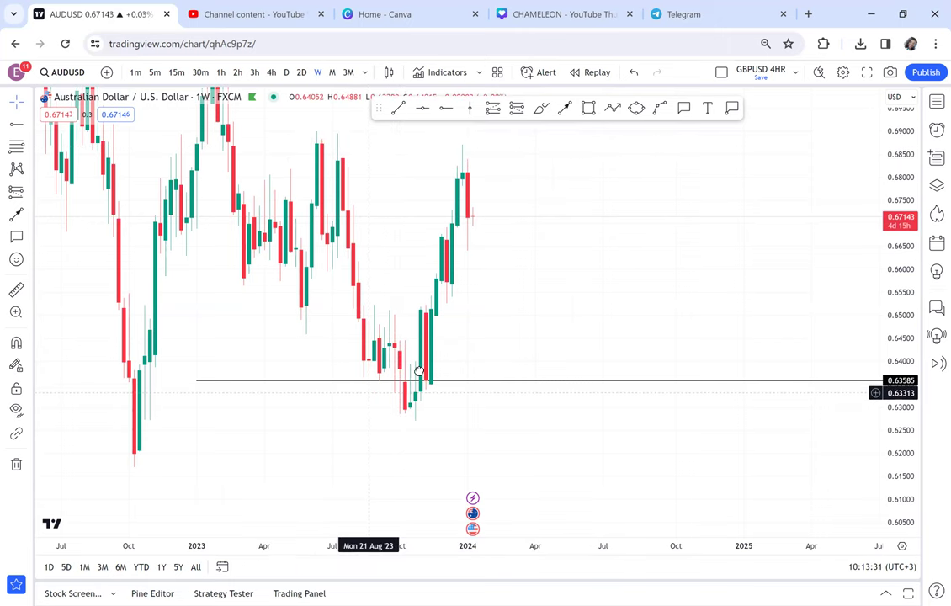
- Switch the chart to the daily timeframe and frame both the mid-2023 highs and the latest high
{"action": "left_click_drag", "start_coordinate": [380, 384], "coordinate": [419, 372]}
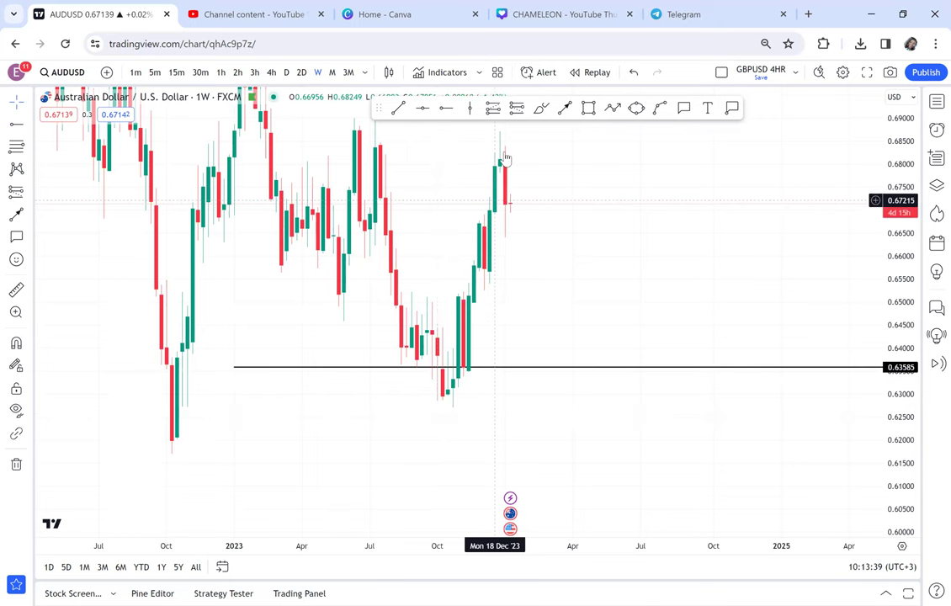
{"action": "left_click_drag", "start_coordinate": [509, 318], "coordinate": [464, 350]}
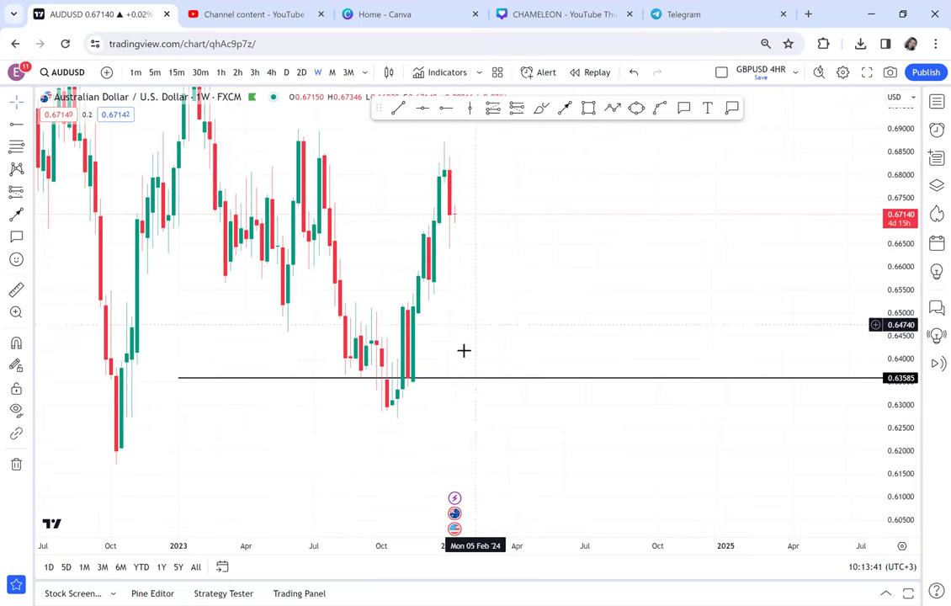
{"action": "left_click", "coordinate": [287, 72]}
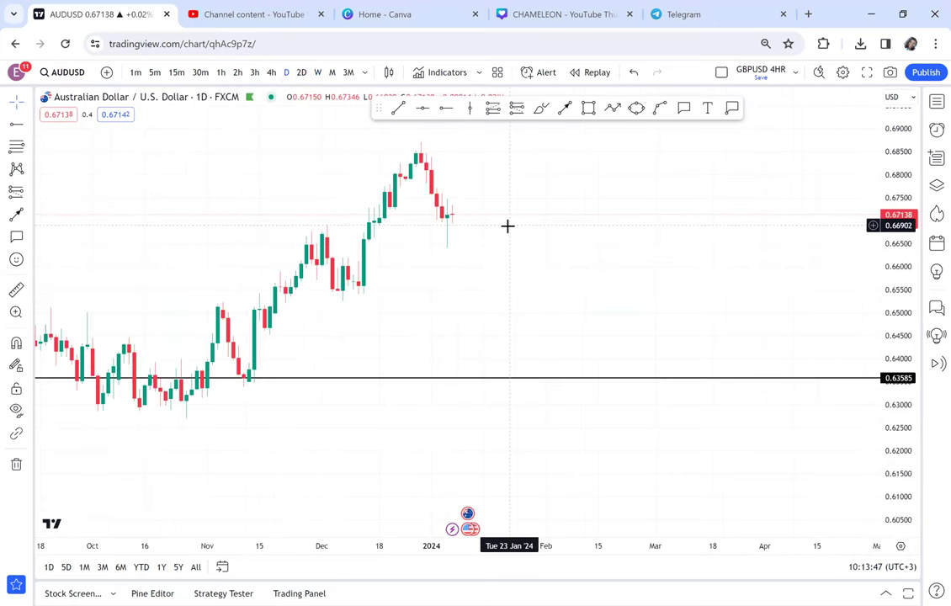
{"action": "scroll", "coordinate": [507, 227], "scroll_direction": "down", "scroll_amount": 2}
{"action": "left_click_drag", "start_coordinate": [312, 221], "coordinate": [546, 300]}
{"action": "left_click_drag", "start_coordinate": [898, 357], "coordinate": [866, 221]}
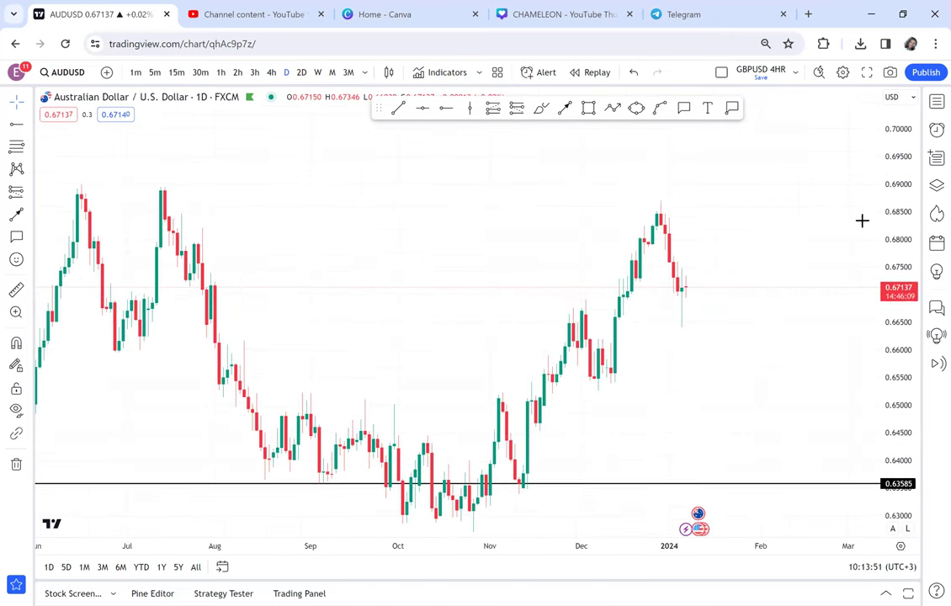
- Draw a rectangle zone between 0.68449 and 0.68222, spanning 7 July 2023 to 30 January 2024
{"action": "left_click", "coordinate": [587, 107]}
{"action": "left_click", "coordinate": [144, 188]}
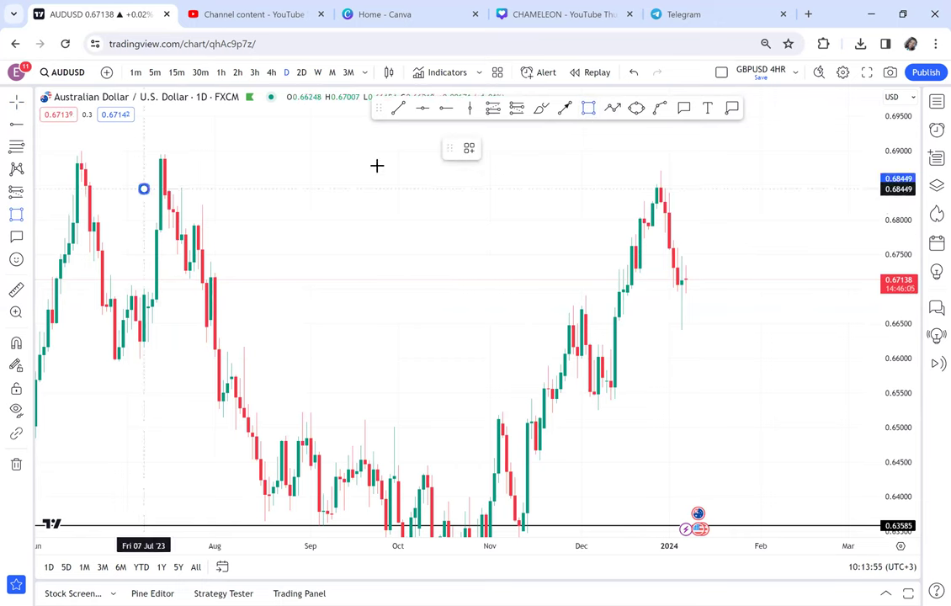
{"action": "left_click", "coordinate": [561, 167]}
{"action": "left_click_drag", "start_coordinate": [636, 179], "coordinate": [753, 204]}
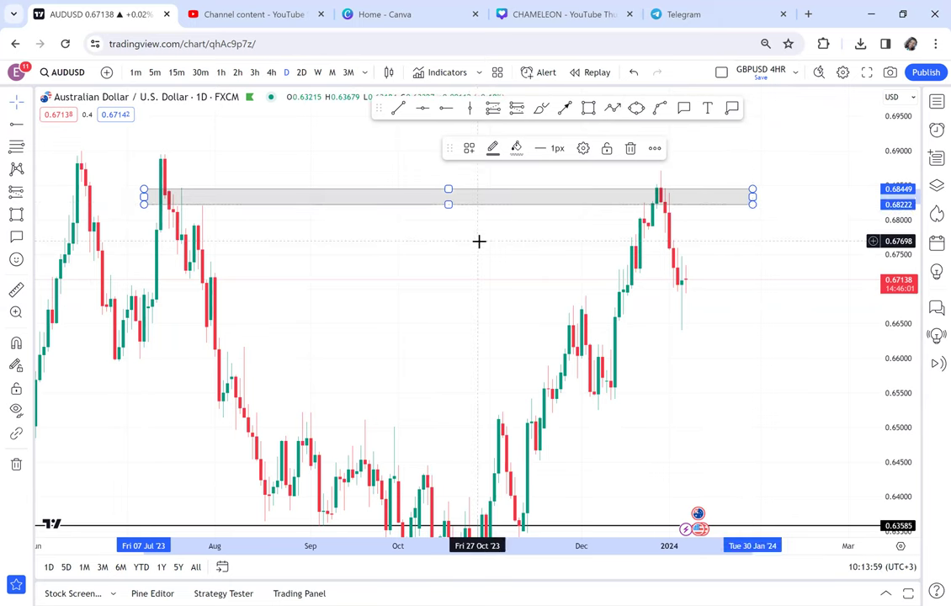
{"action": "left_click", "coordinate": [449, 248]}
{"action": "left_click_drag", "start_coordinate": [477, 241], "coordinate": [449, 247]}
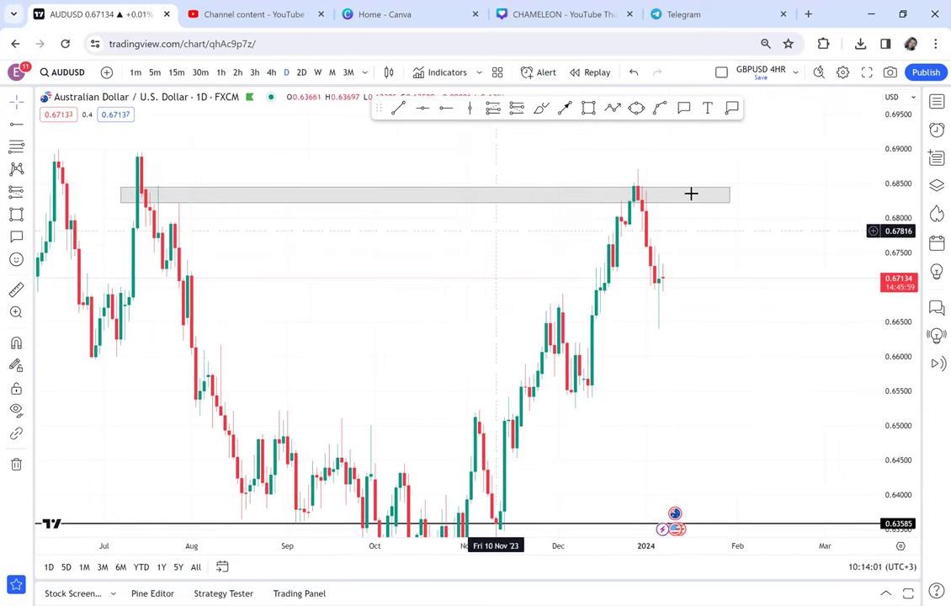
- Enlarge the rectangle zone, raising its upper edge to 0.68485 and extending its end to 6 February 2024
{"action": "left_click", "coordinate": [732, 183]}
{"action": "left_click_drag", "start_coordinate": [748, 182], "coordinate": [750, 184]}
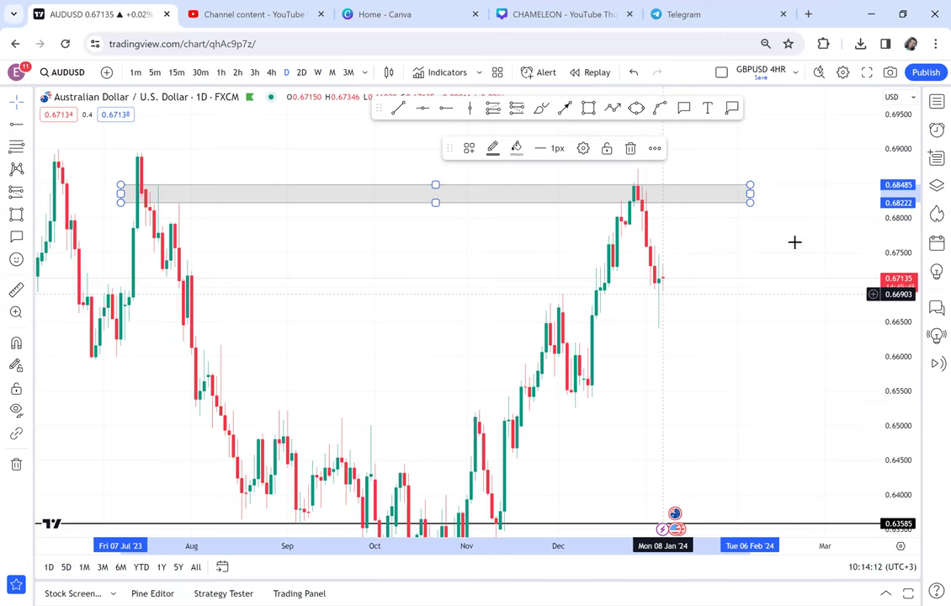
{"action": "left_click_drag", "start_coordinate": [795, 242], "coordinate": [744, 245]}
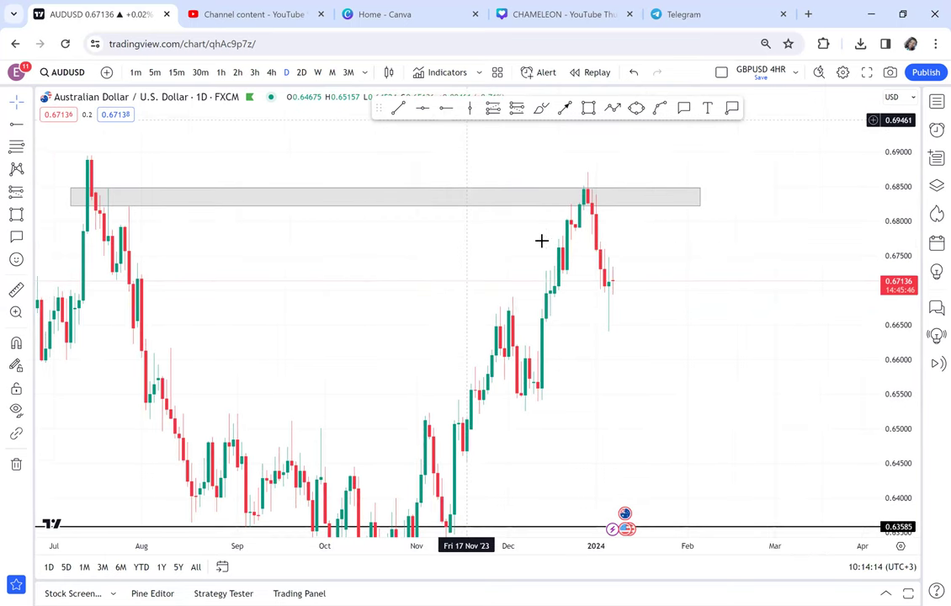
{"action": "key", "text": "alt+j"}
{"action": "left_click", "coordinate": [543, 240]}
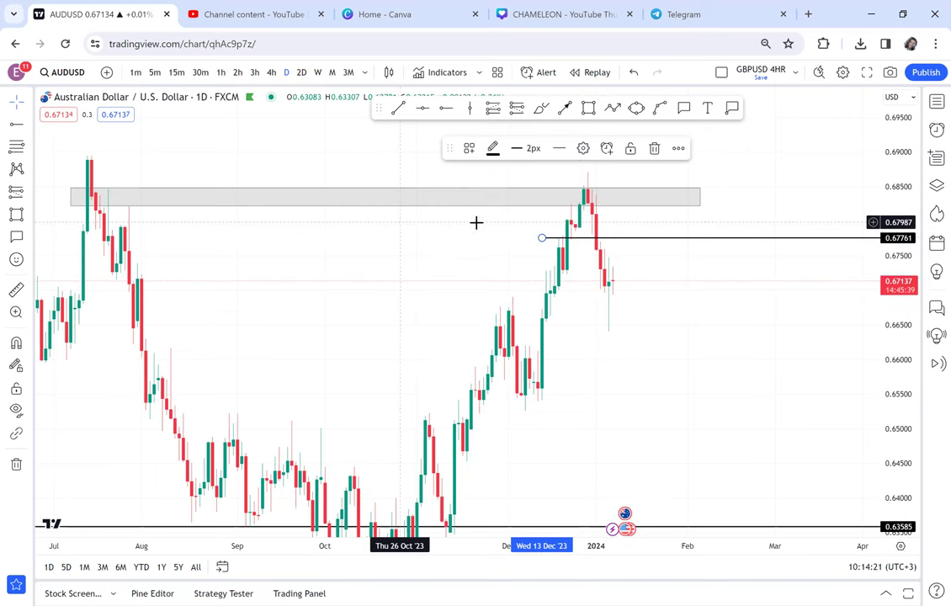
{"action": "key", "text": "Delete"}
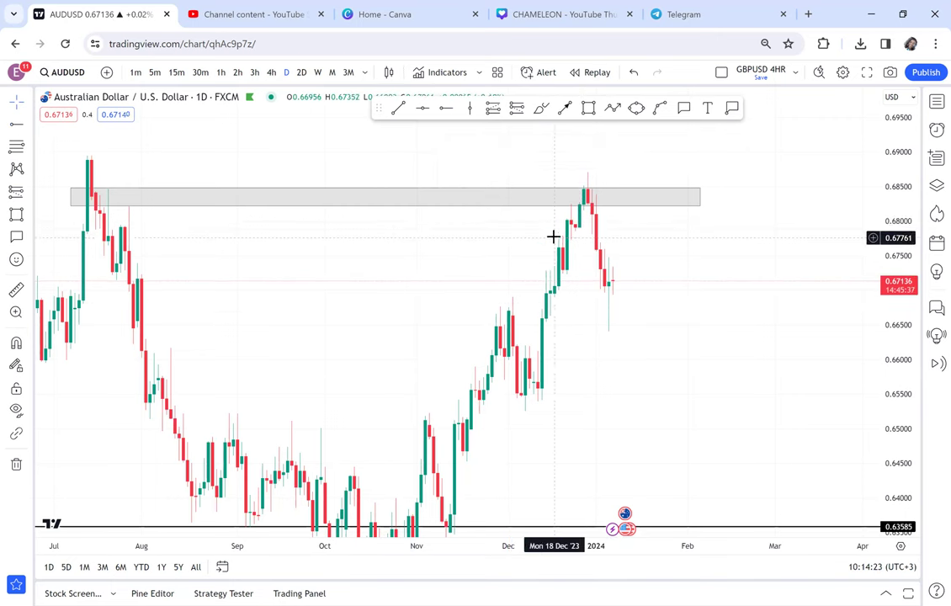
- Remove the rectangle zone near the highs on the daily chart
{"action": "left_click", "coordinate": [527, 206]}
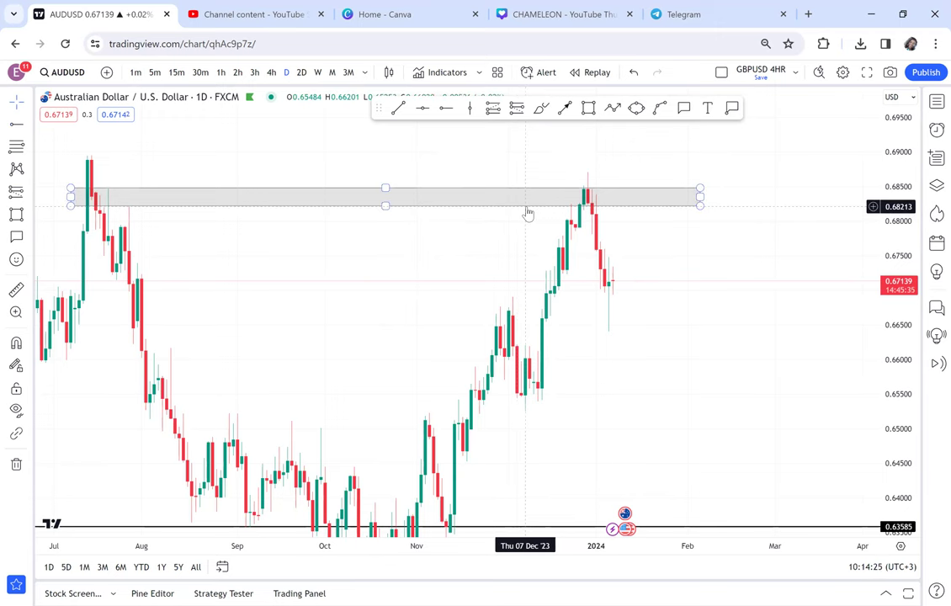
{"action": "key", "text": "Delete"}
- Draw two horizontal rays through the December rally, at 0.67734 from 12 December 2023 and at 0.67237 from 11 December 2023
{"action": "scroll", "coordinate": [527, 206], "scroll_direction": "up", "scroll_amount": 4}
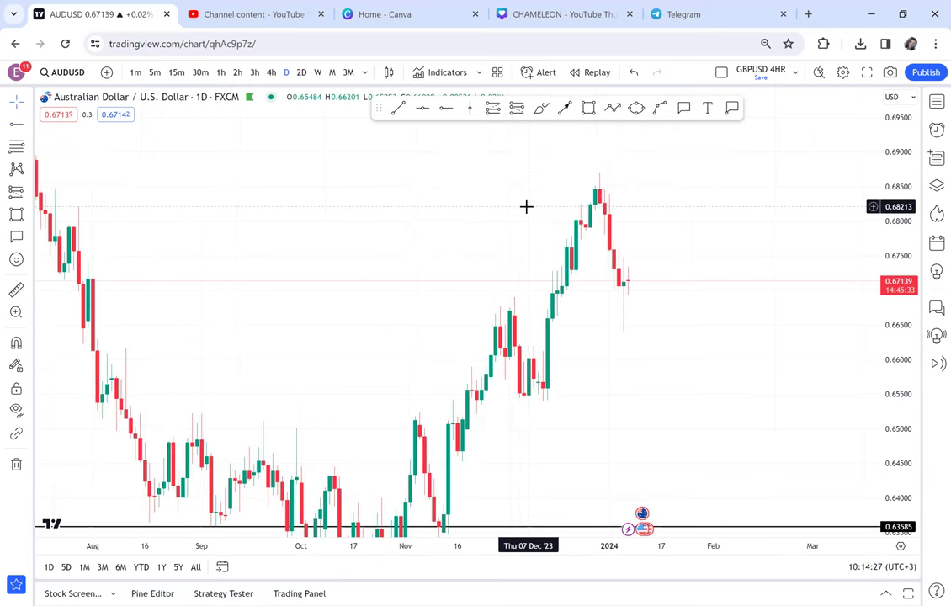
{"action": "left_click_drag", "start_coordinate": [659, 267], "coordinate": [543, 278]}
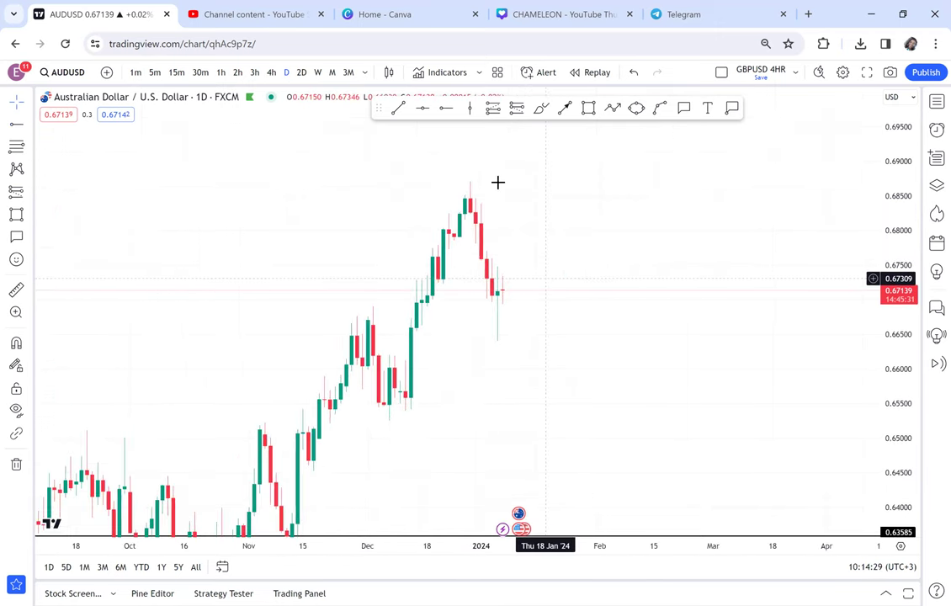
{"action": "left_click", "coordinate": [446, 107]}
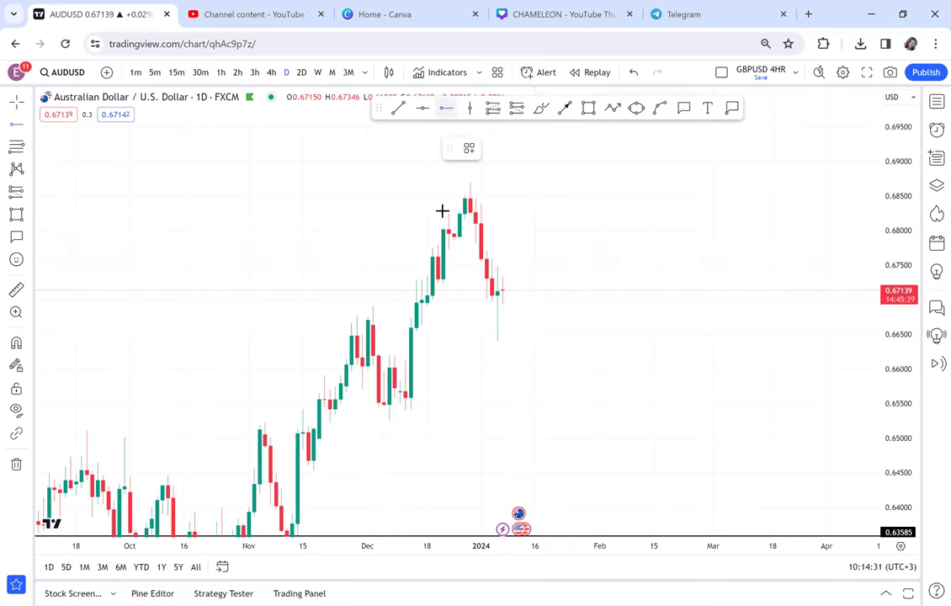
{"action": "left_click", "coordinate": [406, 248]}
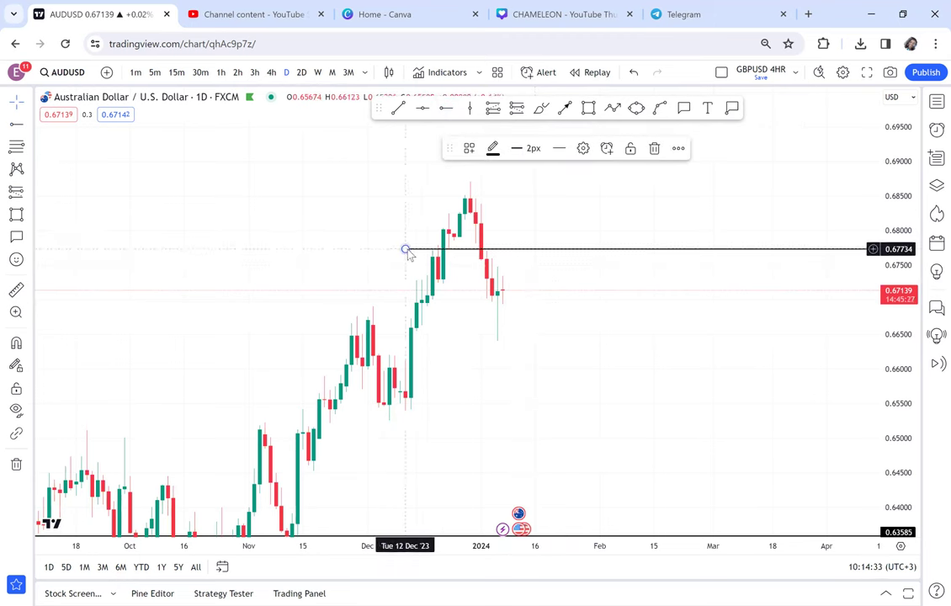
{"action": "left_click", "coordinate": [448, 108]}
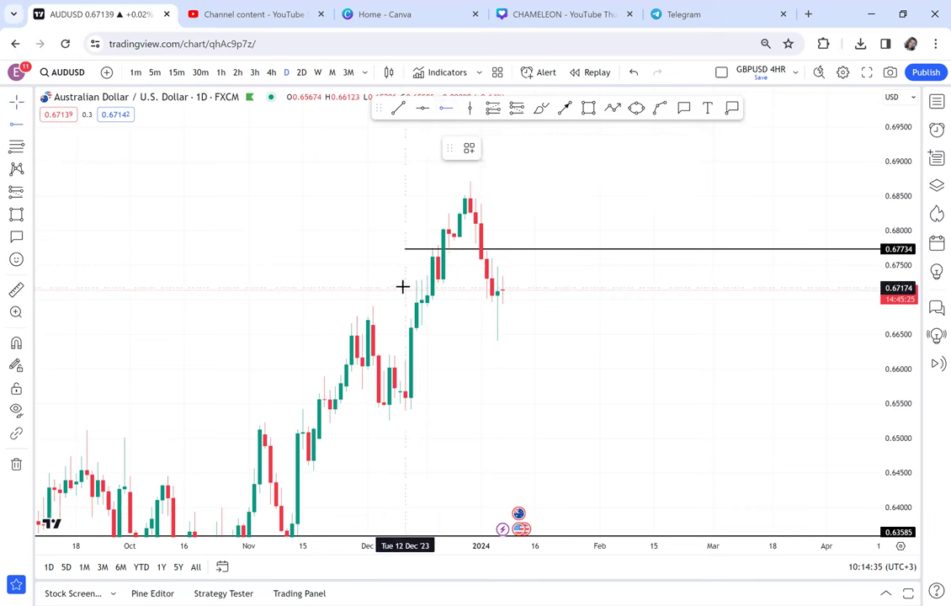
{"action": "left_click", "coordinate": [400, 284]}
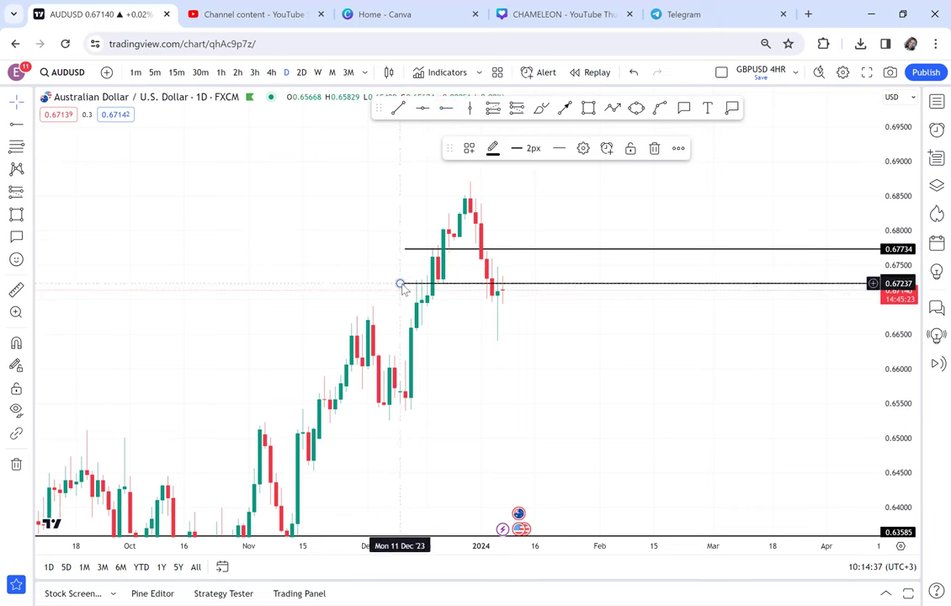
{"action": "left_click", "coordinate": [573, 389]}
- Draw an upward arrow from 0.65700 at 21 December 2023 to the candles just below the lower ray, at about 0.669
{"action": "scroll", "coordinate": [573, 389], "scroll_direction": "up", "scroll_amount": 3}
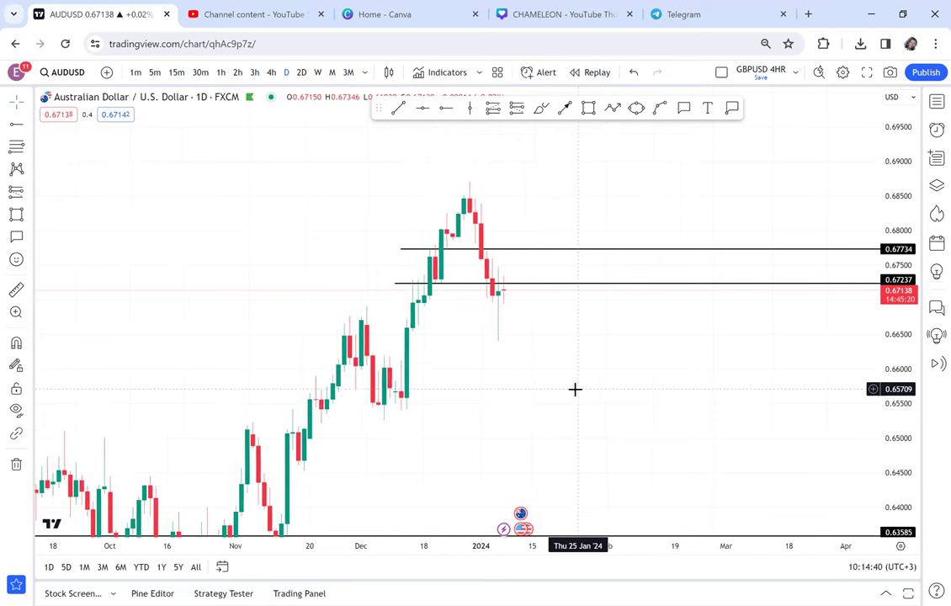
{"action": "left_click", "coordinate": [566, 110]}
{"action": "left_click", "coordinate": [433, 389]}
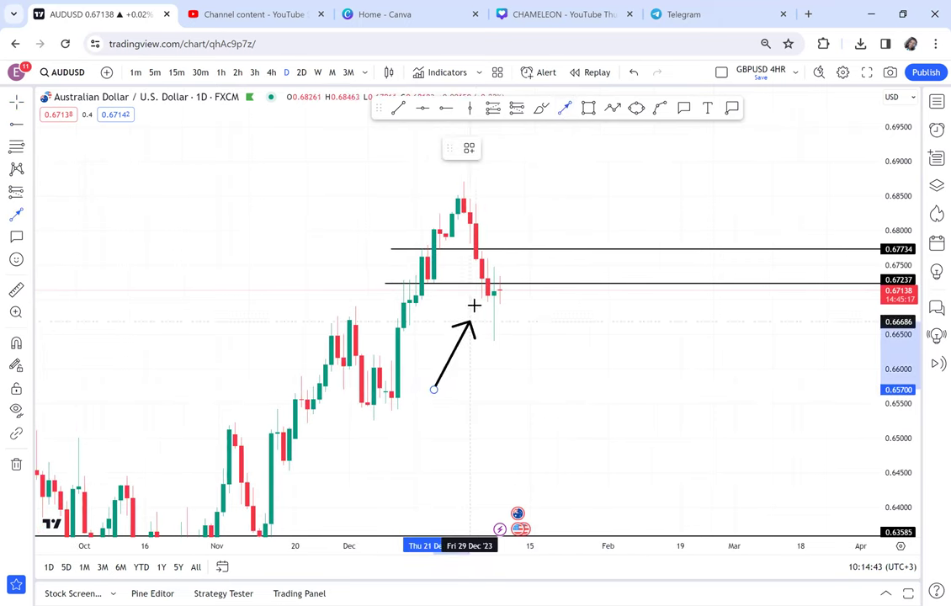
{"action": "left_click", "coordinate": [476, 304]}
{"action": "left_click", "coordinate": [566, 331]}
{"action": "left_click_drag", "start_coordinate": [565, 334], "coordinate": [504, 350]}
{"action": "scroll", "coordinate": [505, 349], "scroll_direction": "left", "scroll_amount": 1}
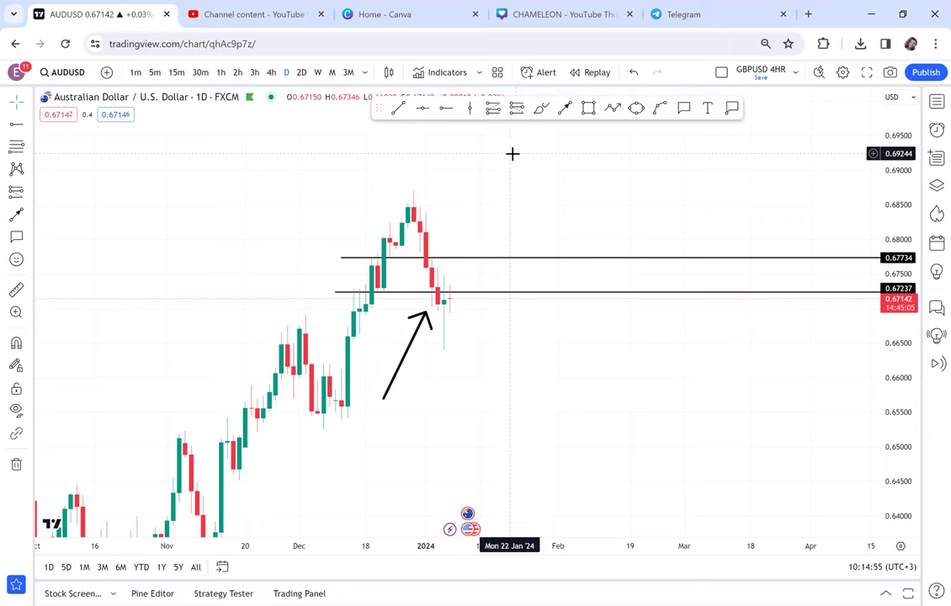
- Draw a horizontal ray at 0.70736 in the empty area above price and a tall narrow rectangle across it from 0.71378 to 0.69796
{"action": "left_click_drag", "start_coordinate": [512, 154], "coordinate": [390, 299]}
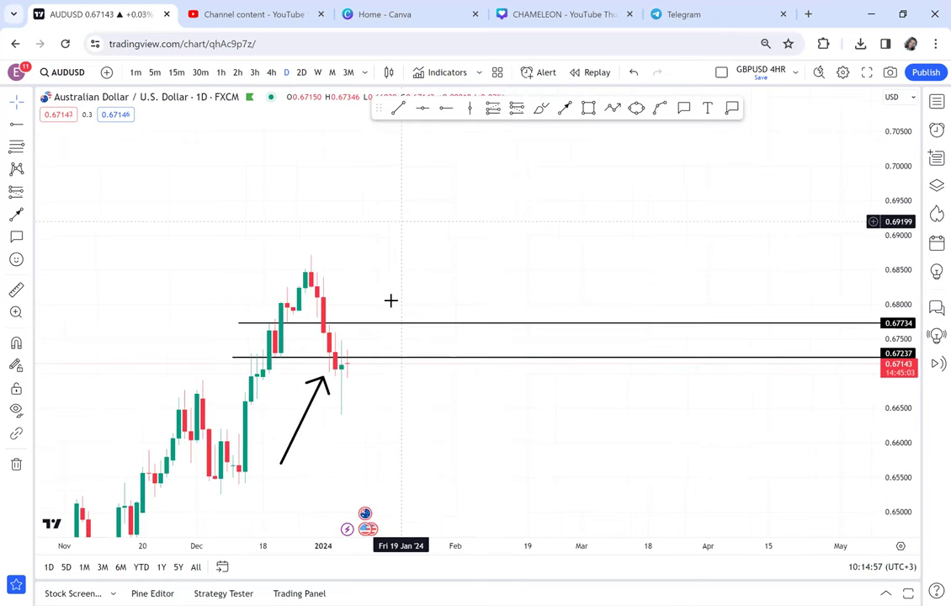
{"action": "left_click", "coordinate": [414, 193]}
{"action": "left_click", "coordinate": [588, 108]}
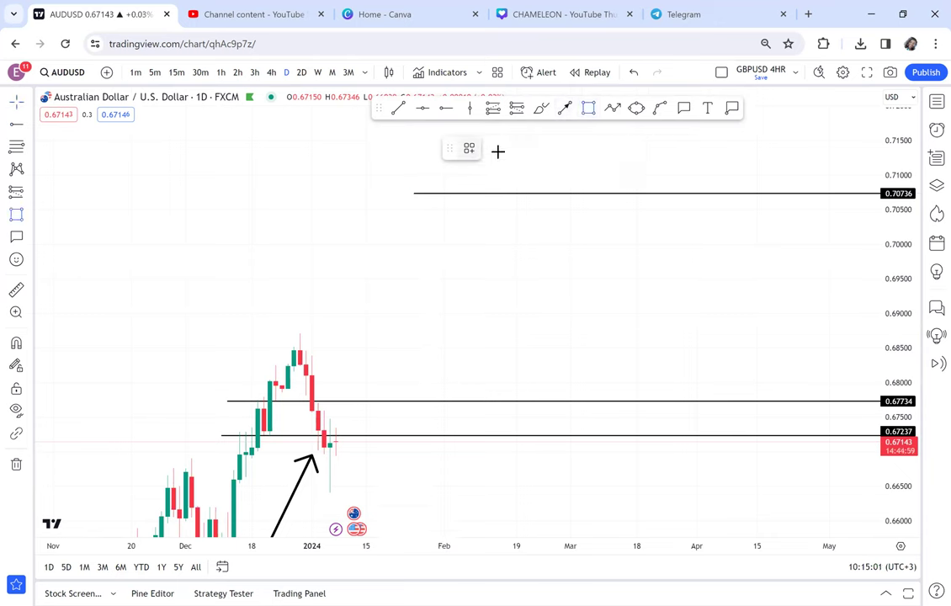
{"action": "left_click", "coordinate": [504, 149]}
{"action": "left_click", "coordinate": [526, 258]}
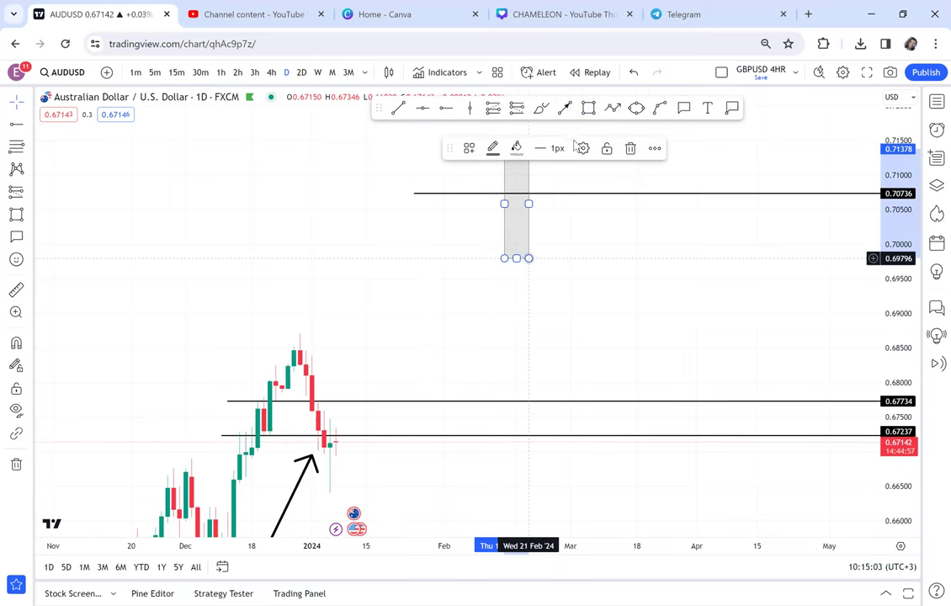
- Fill the narrow rectangle with solid red at 100% opacity so it resembles a bearish candle
{"action": "left_click", "coordinate": [516, 148]}
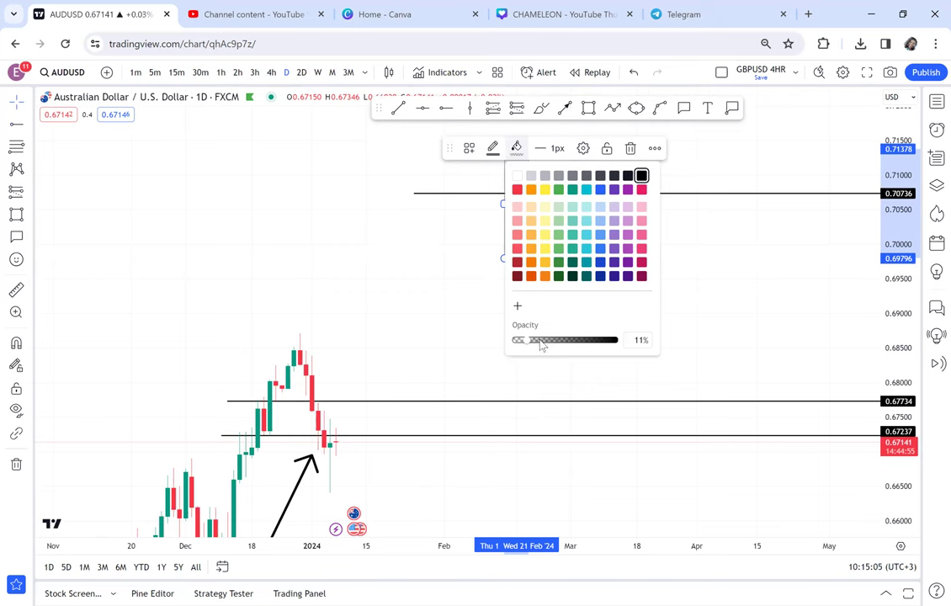
{"action": "left_click_drag", "start_coordinate": [529, 341], "coordinate": [620, 339]}
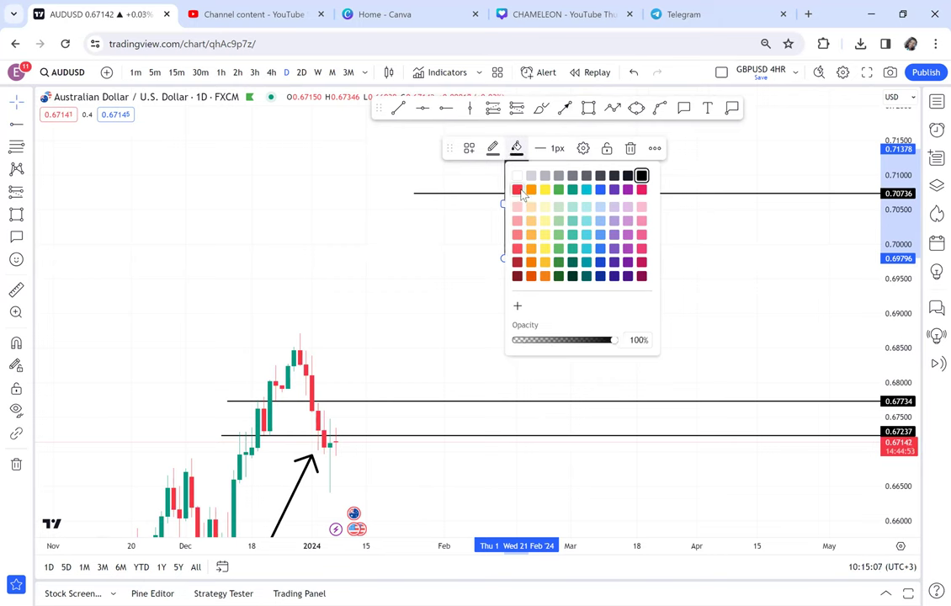
{"action": "left_click", "coordinate": [518, 190]}
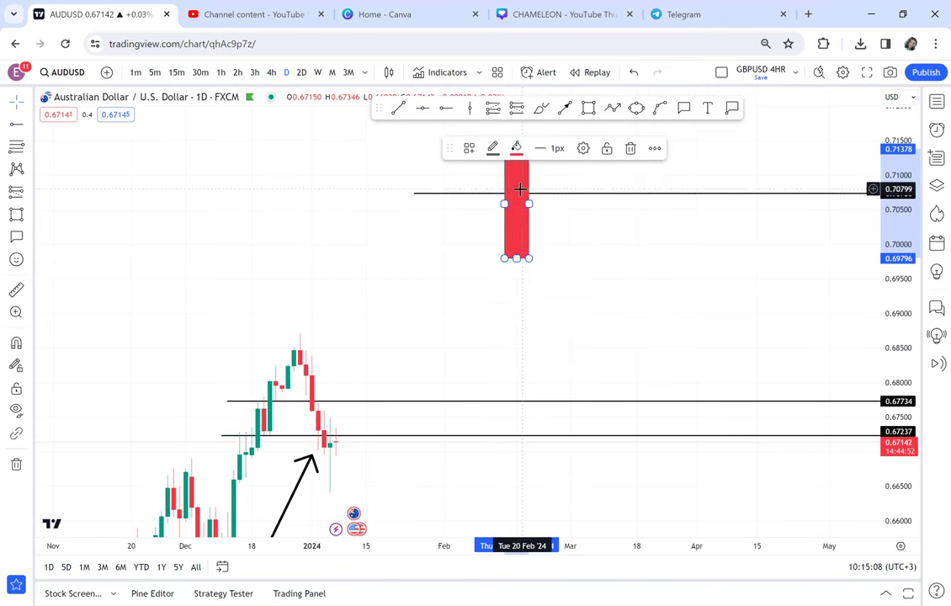
- Draw an upward arrow beside the red rectangle, from 0.69732 on 23 February 2024 to 0.72291 on 1 March 2024
{"action": "mouse_move", "coordinate": [556, 203]}
{"action": "left_mouse_down"}
{"action": "mouse_move", "coordinate": [565, 172]}
{"action": "mouse_move", "coordinate": [536, 293]}
{"action": "mouse_move", "coordinate": [516, 319]}
{"action": "left_mouse_up"}
{"action": "left_click", "coordinate": [565, 108]}
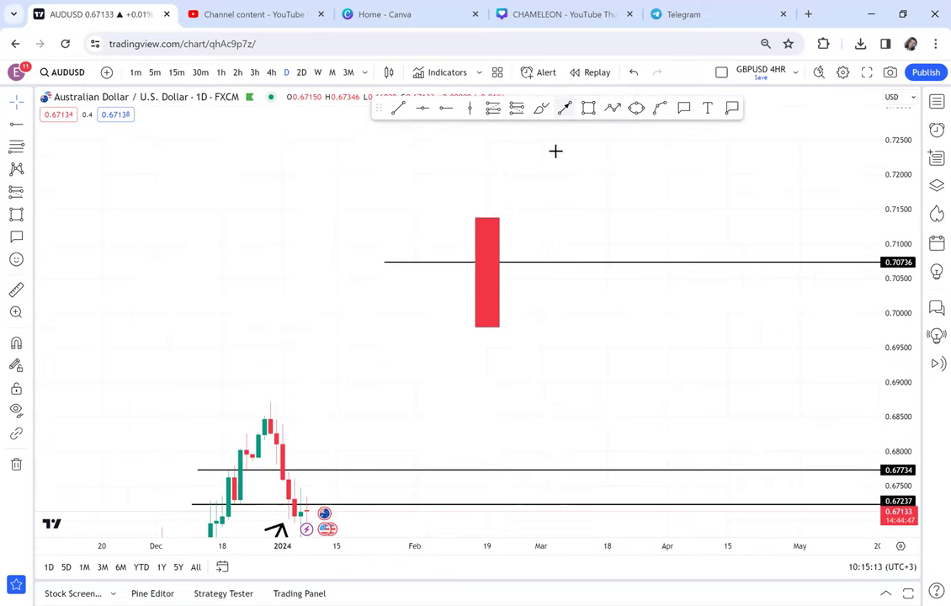
{"action": "left_click", "coordinate": [511, 330]}
{"action": "left_click", "coordinate": [541, 155]}
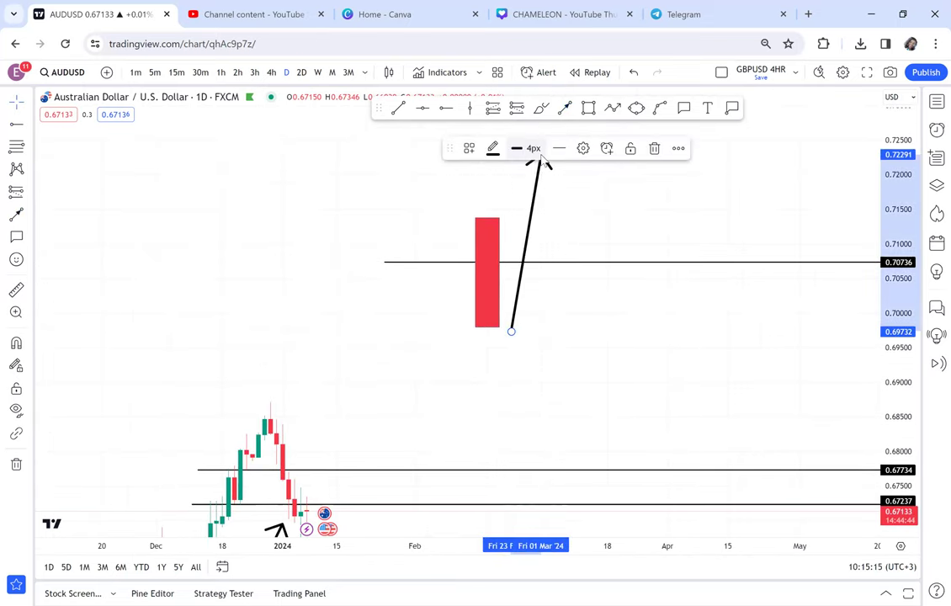
{"action": "left_click", "coordinate": [541, 153]}
- Draw a horizontal ray at 0.65338 from 28 November 2023, along the early December lows
{"action": "left_click_drag", "start_coordinate": [584, 354], "coordinate": [681, 104]}
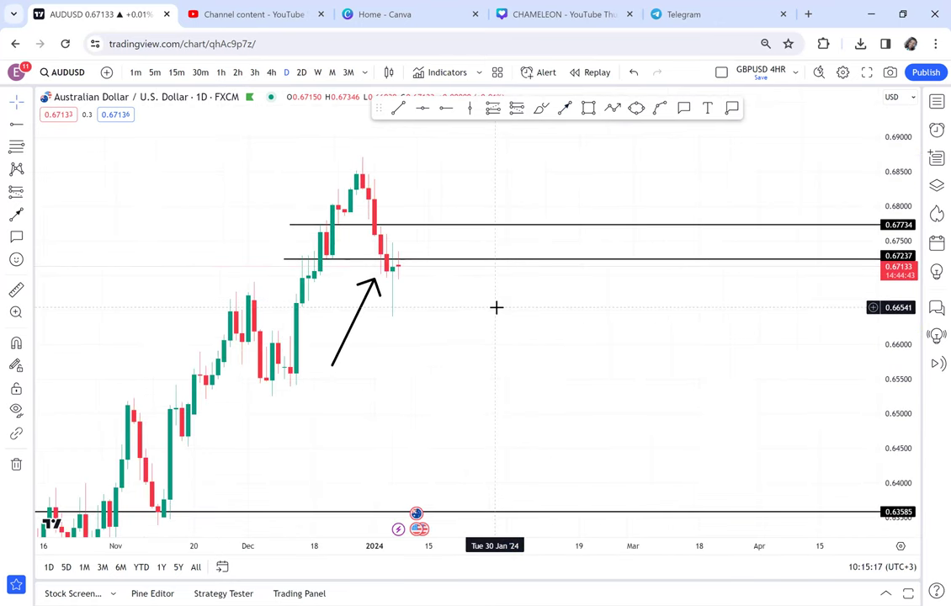
{"action": "left_click_drag", "start_coordinate": [535, 317], "coordinate": [544, 320]}
{"action": "left_click", "coordinate": [408, 293]}
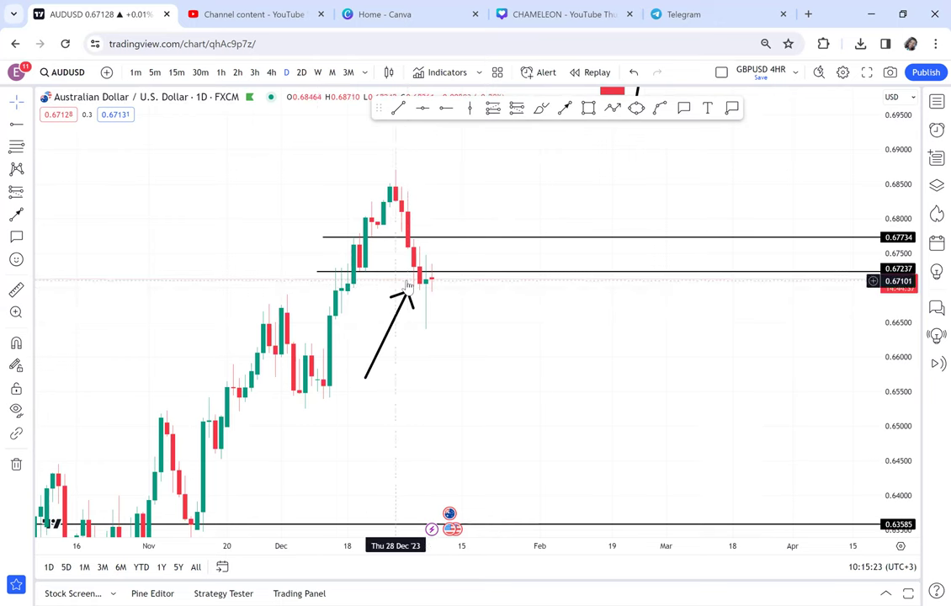
{"action": "scroll", "coordinate": [408, 287], "scroll_direction": "up", "scroll_amount": 3}
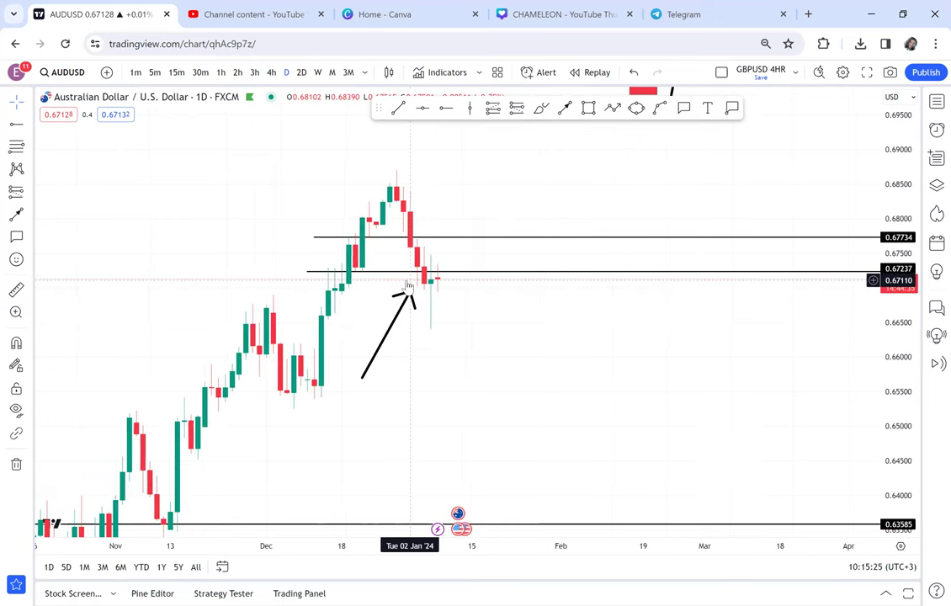
{"action": "left_click_drag", "start_coordinate": [545, 347], "coordinate": [556, 348]}
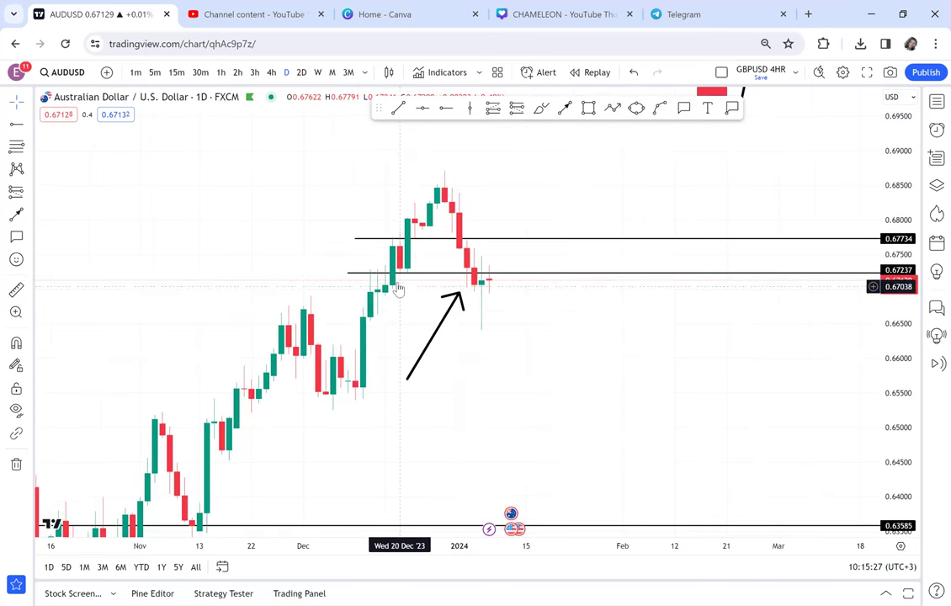
{"action": "left_click", "coordinate": [446, 107]}
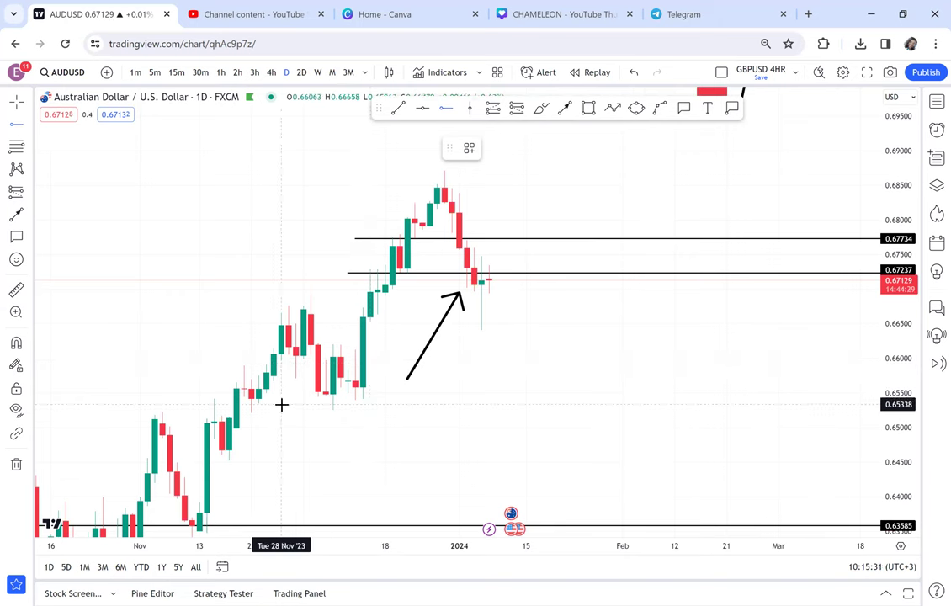
{"action": "left_click", "coordinate": [281, 403]}
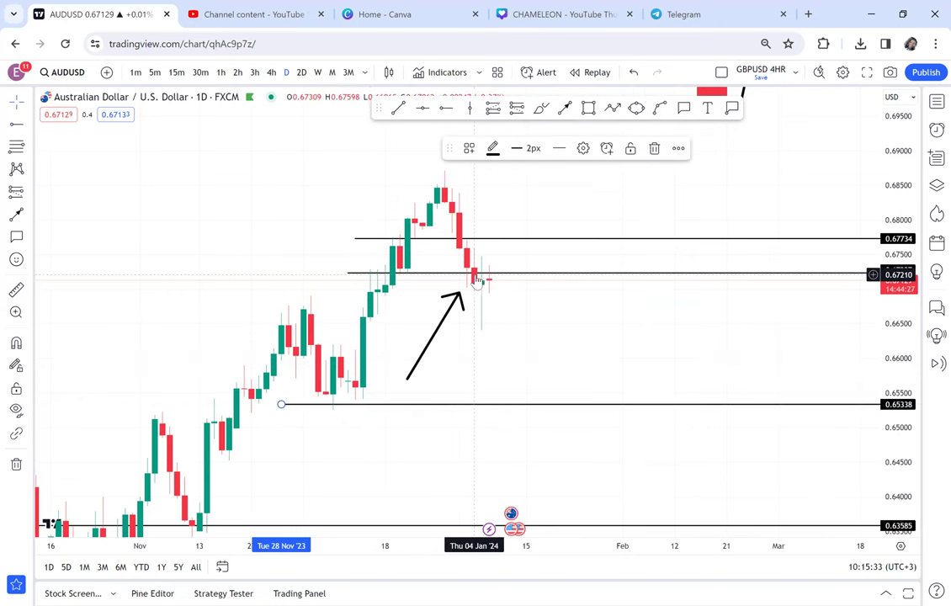
- Measure the price distance from 0.67092 beside the latest candle down to the ray at the early December lows
{"action": "left_click", "coordinate": [14, 289]}
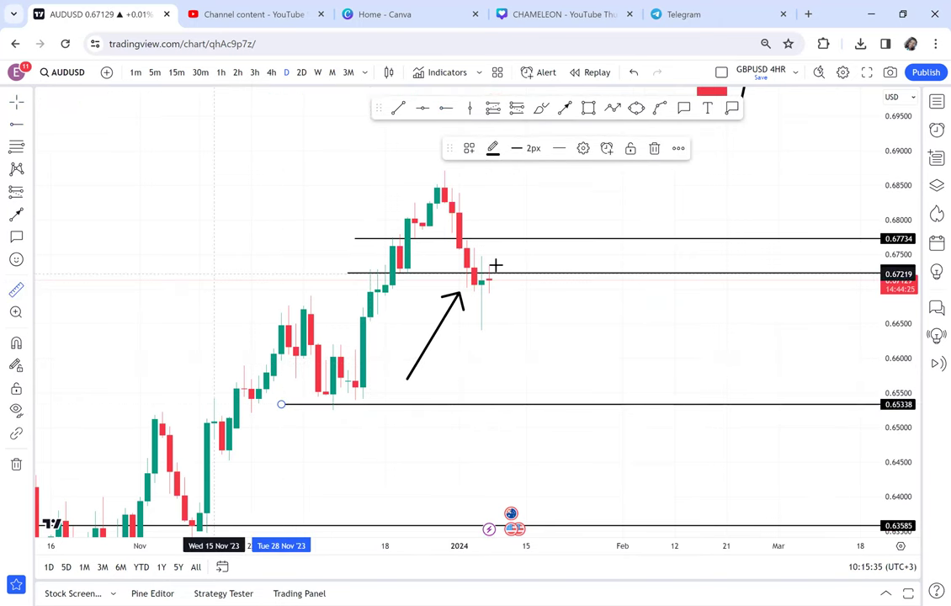
{"action": "left_click", "coordinate": [497, 282]}
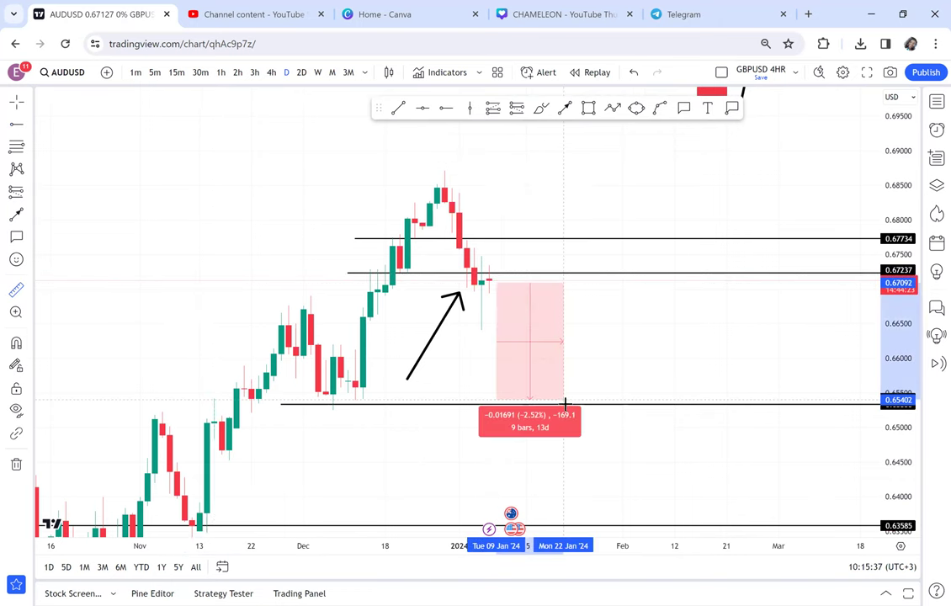
{"action": "left_click_drag", "start_coordinate": [566, 410], "coordinate": [582, 398]}
{"action": "left_click", "coordinate": [581, 393]}
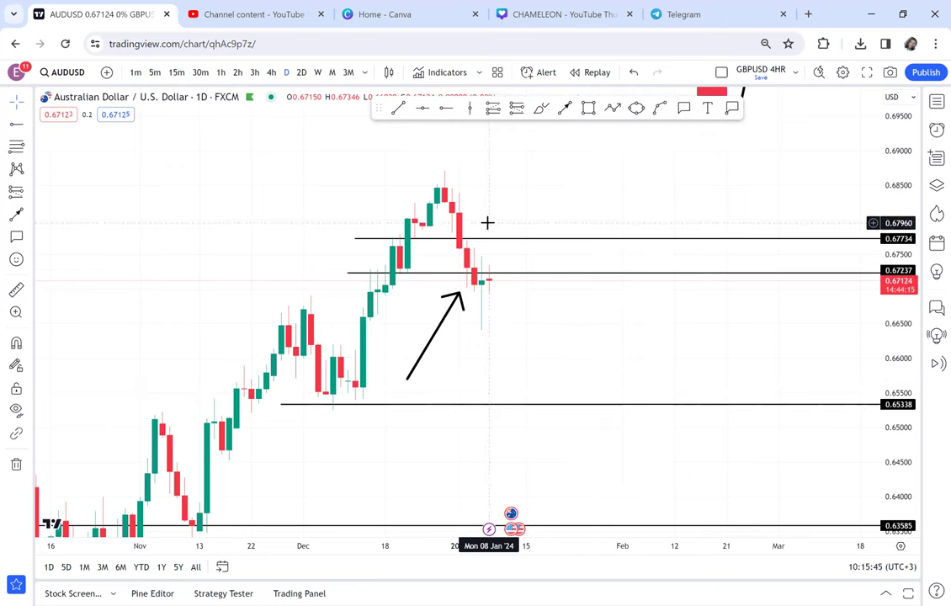
- Switch the chart to the 4-hour timeframe and draw a rectangle zone from 0.66707 to 0.66619, spanning 14 December 2023 to 17 January 2024
{"action": "left_click", "coordinate": [272, 74]}
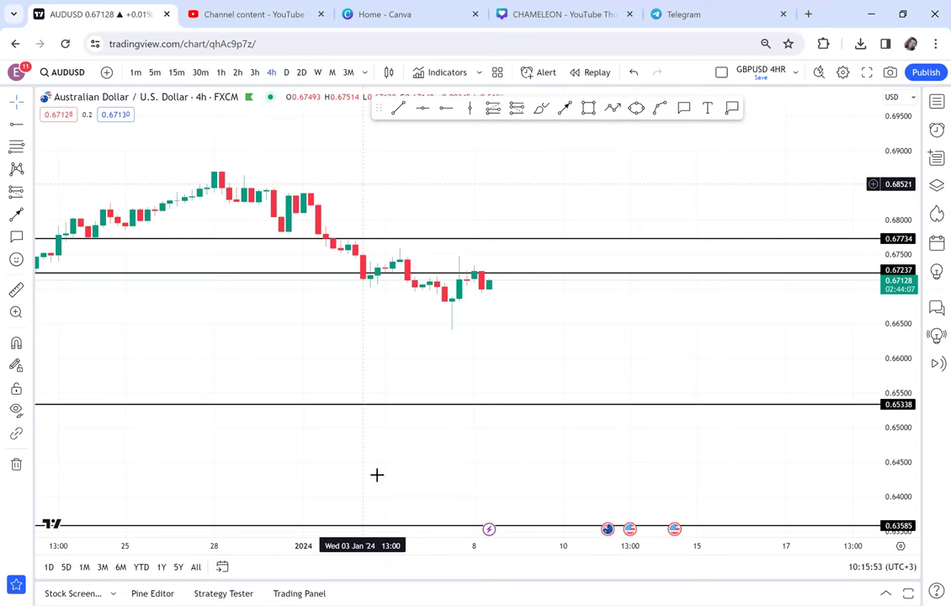
{"action": "scroll", "coordinate": [325, 535], "scroll_direction": "down", "scroll_amount": 5}
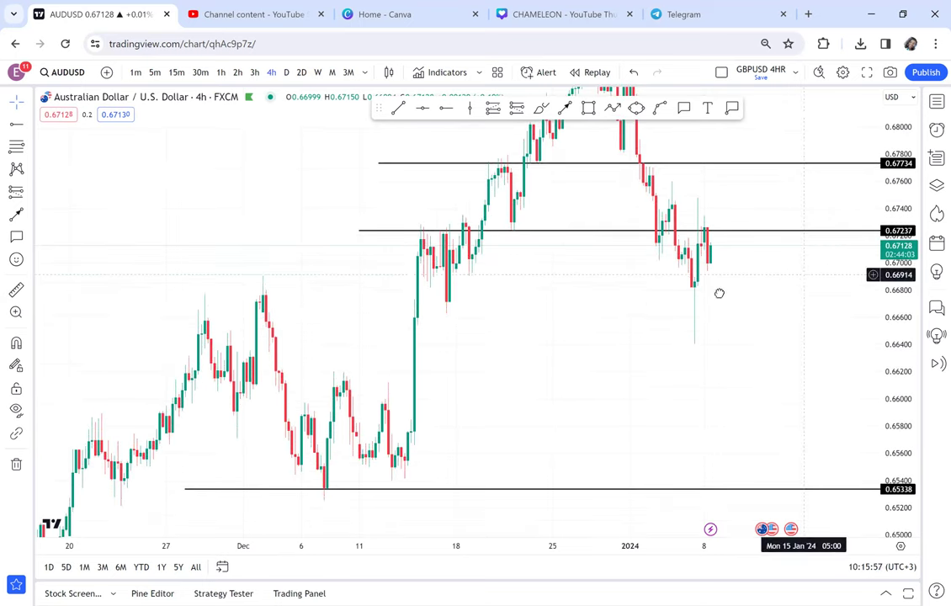
{"action": "scroll", "coordinate": [664, 299], "scroll_direction": "up", "scroll_amount": 5}
{"action": "scroll", "coordinate": [626, 305], "scroll_direction": "up", "scroll_amount": 1}
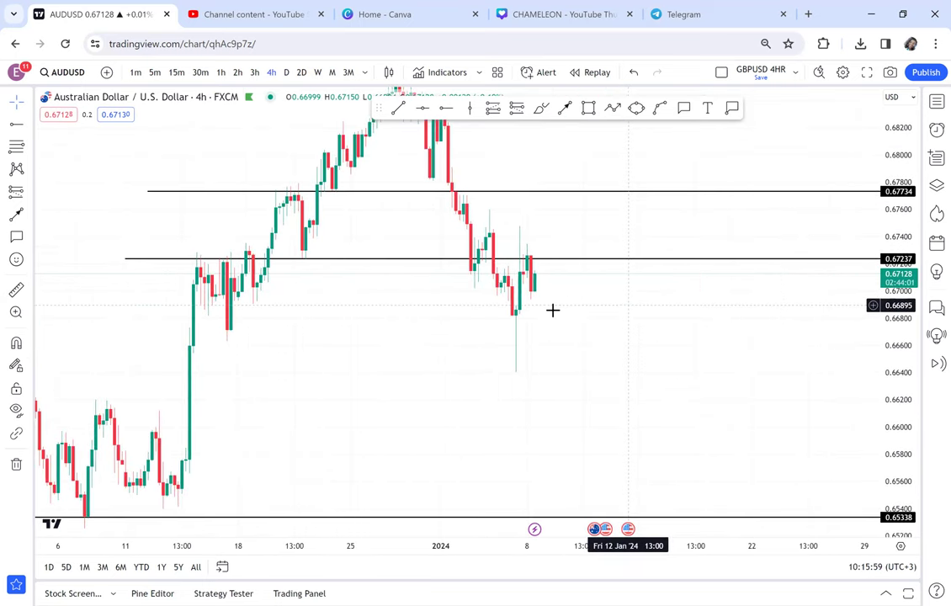
{"action": "left_click", "coordinate": [588, 108]}
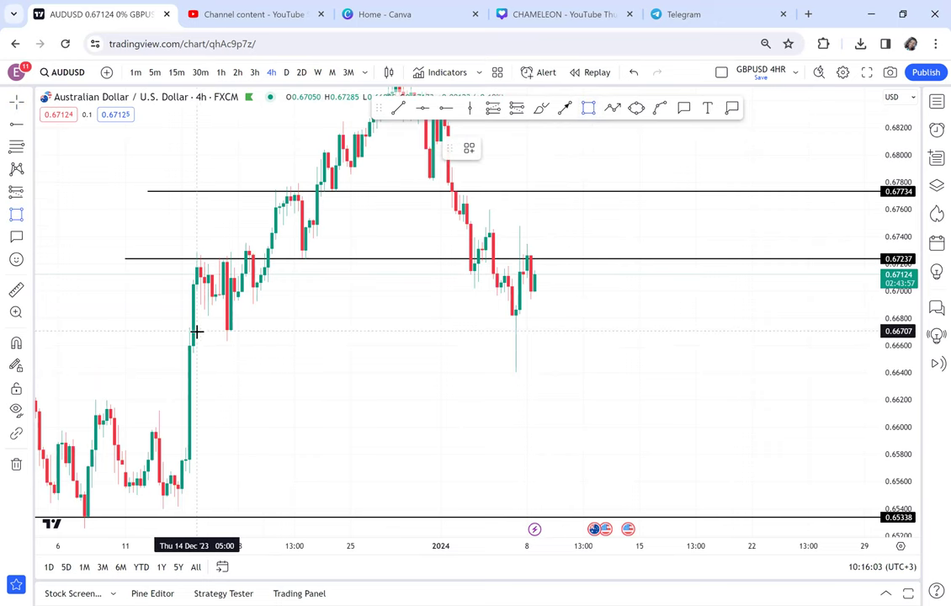
{"action": "mouse_move", "coordinate": [196, 332]}
{"action": "left_mouse_down"}
{"action": "mouse_move", "coordinate": [670, 359]}
{"action": "mouse_move", "coordinate": [674, 338]}
{"action": "mouse_move", "coordinate": [684, 341]}
{"action": "left_mouse_up"}
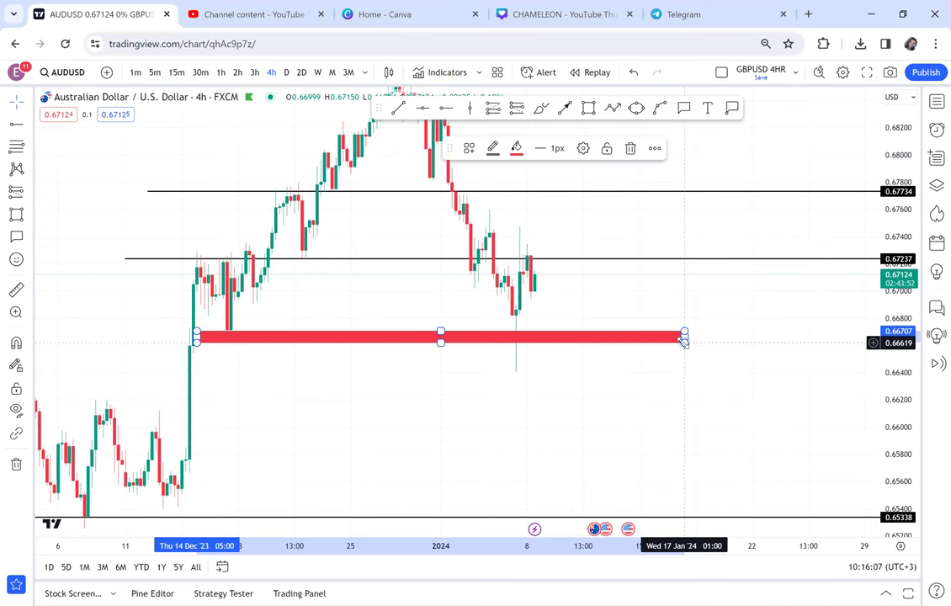
- Change the rectangle zone's fill to black at 13% opacity
{"action": "left_click", "coordinate": [517, 149]}
{"action": "left_click_drag", "start_coordinate": [542, 345], "coordinate": [530, 345]}
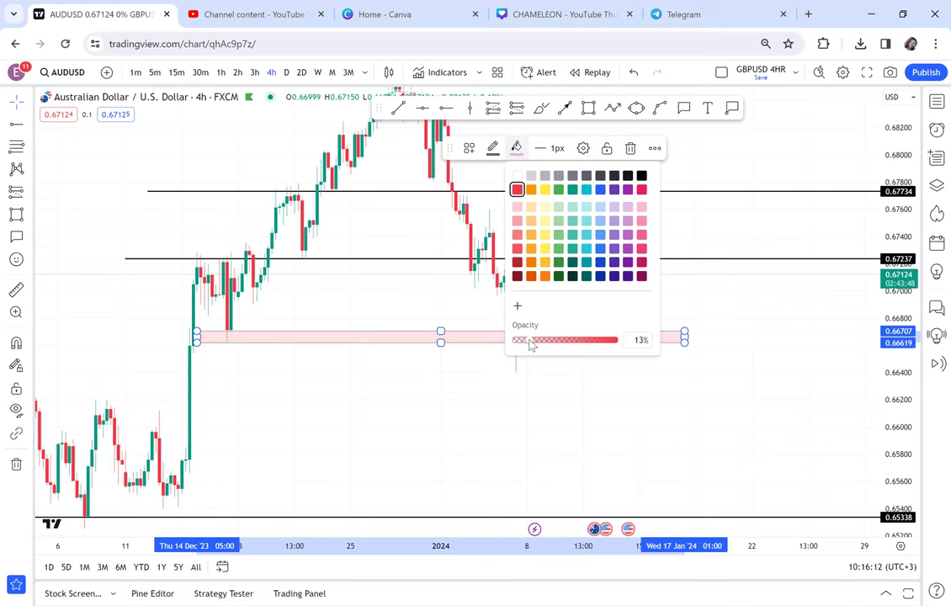
{"action": "left_click", "coordinate": [639, 176]}
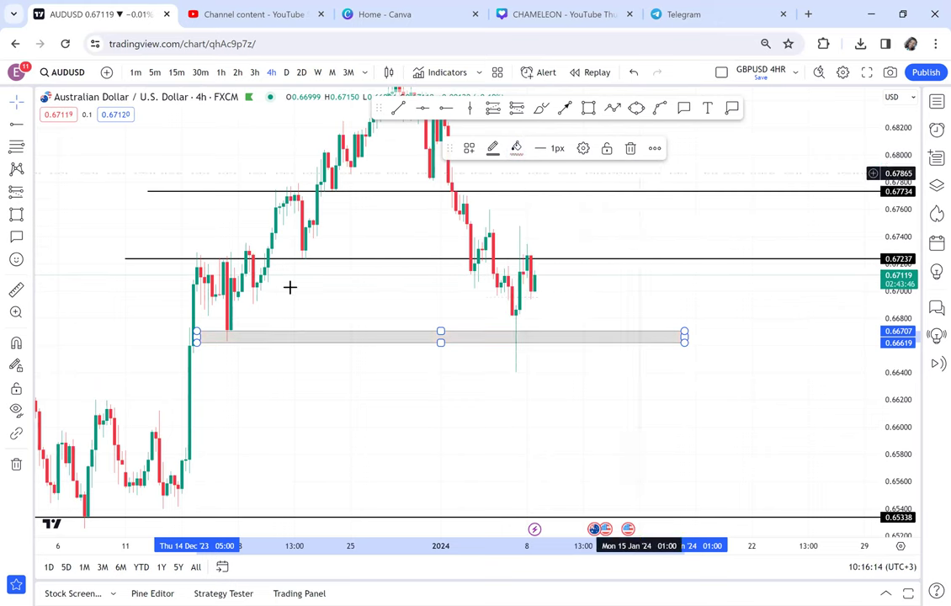
- Clear all drawings and redraw the rectangle zone from 0.66730 to 0.66615, spanning 14 December 2023 to 11 January 2024
{"action": "left_click", "coordinate": [14, 465]}
{"action": "left_click_drag", "start_coordinate": [357, 431], "coordinate": [352, 508]}
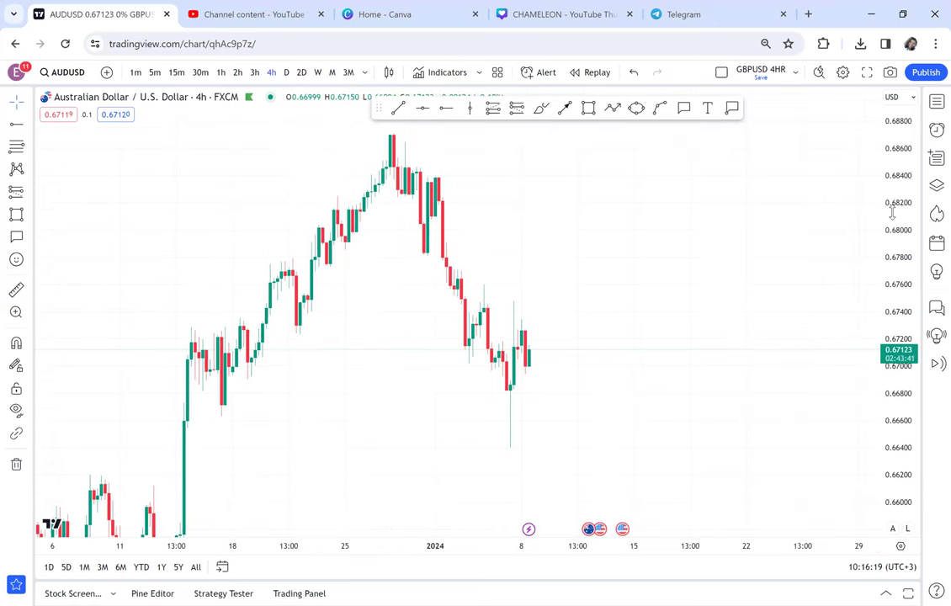
{"action": "left_click_drag", "start_coordinate": [891, 214], "coordinate": [887, 266]}
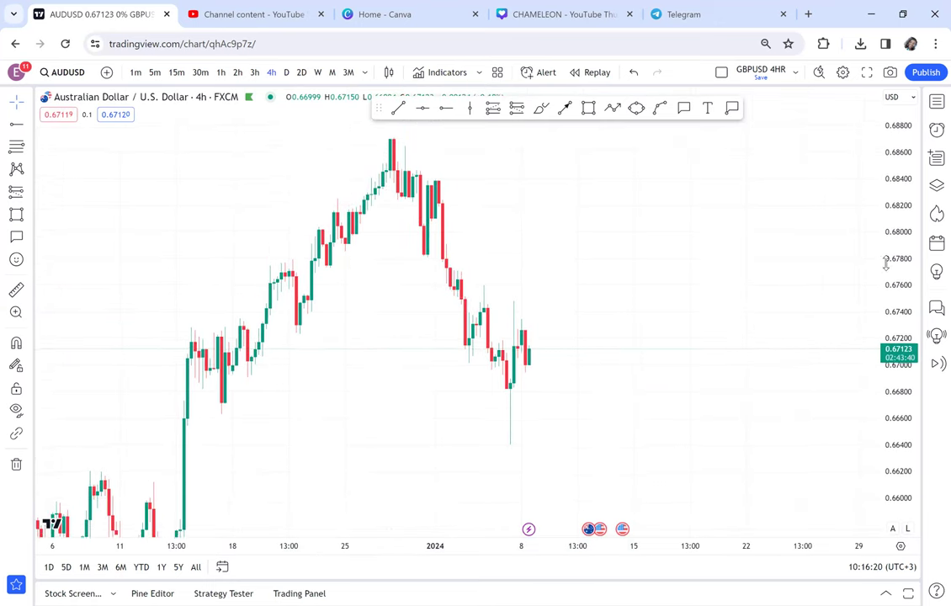
{"action": "left_click", "coordinate": [590, 109]}
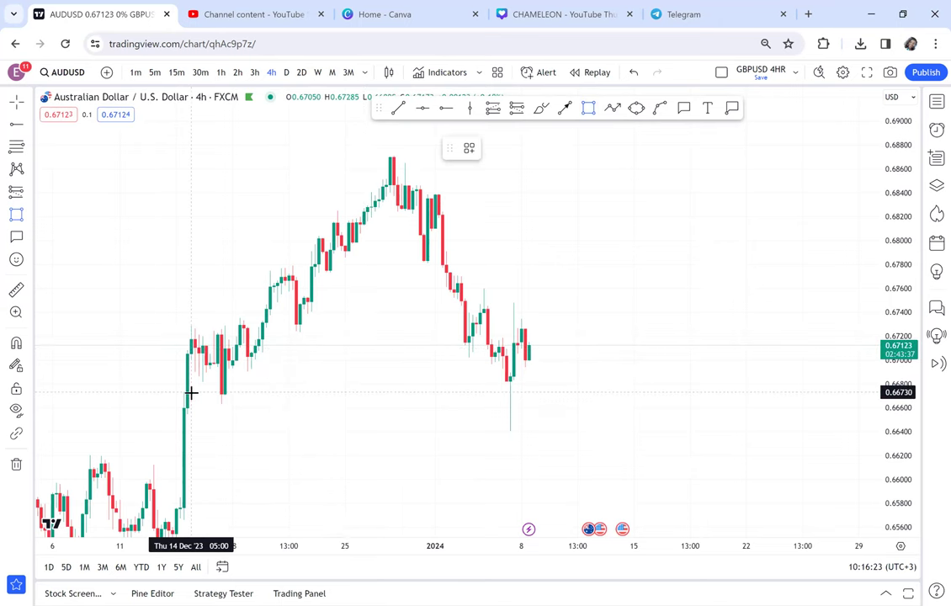
{"action": "mouse_move", "coordinate": [191, 393]}
{"action": "left_mouse_down"}
{"action": "mouse_move", "coordinate": [545, 376]}
{"action": "mouse_move", "coordinate": [609, 406]}
{"action": "left_mouse_up"}
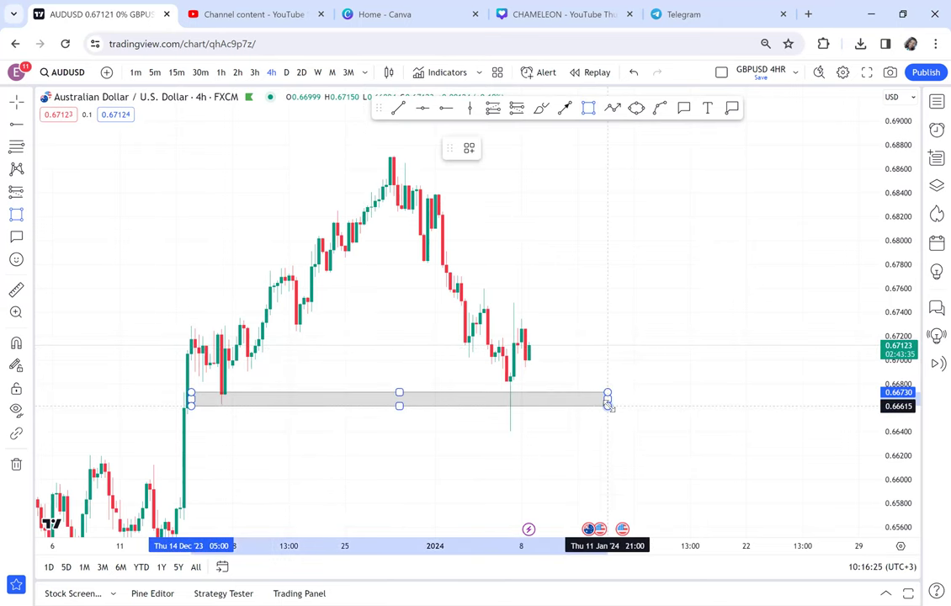
- Draw a horizontal line at 0.68715 along the late December high
{"action": "left_click_drag", "start_coordinate": [632, 312], "coordinate": [639, 335]}
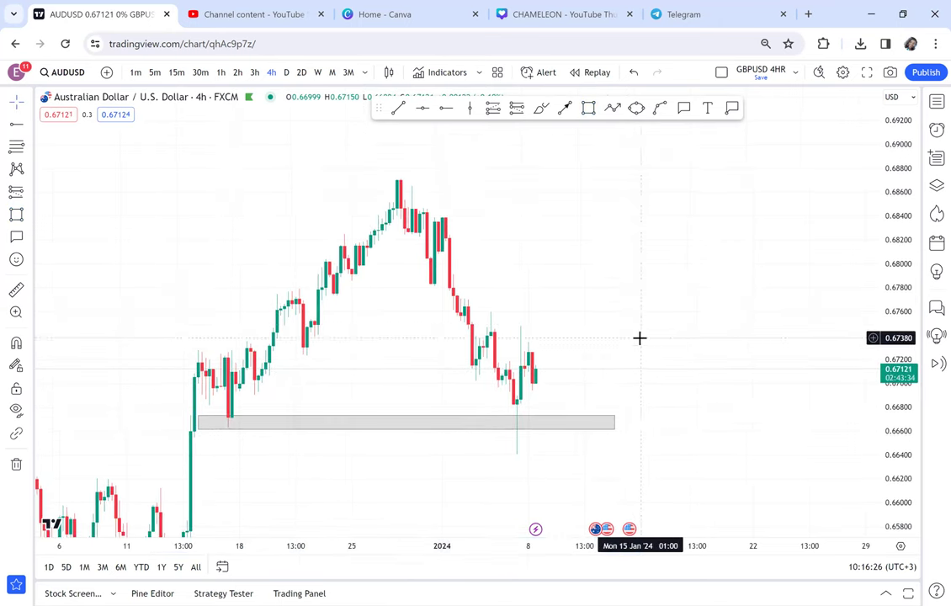
{"action": "left_click", "coordinate": [420, 110]}
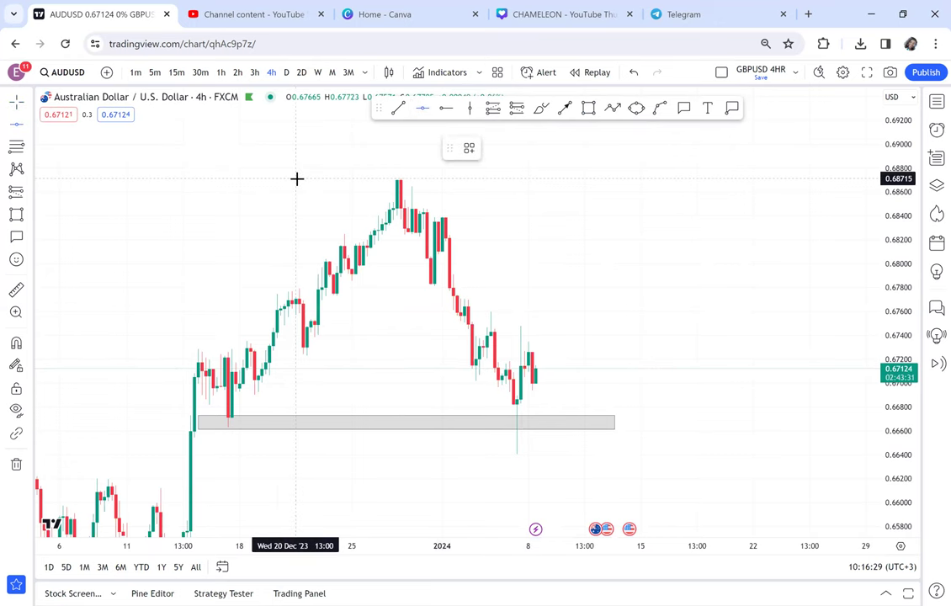
{"action": "left_click", "coordinate": [296, 179]}
- Measure from the zone's lower edge up to the line at the high, and draw a horizontal line at the range's midpoint, about 0.67673
{"action": "left_click", "coordinate": [16, 290]}
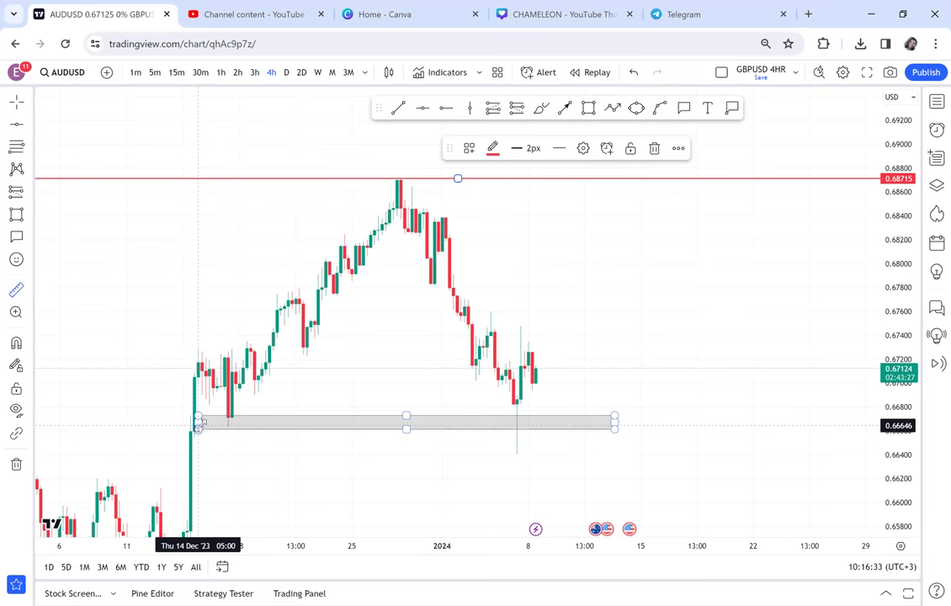
{"action": "left_click", "coordinate": [199, 427]}
{"action": "left_click", "coordinate": [521, 314]}
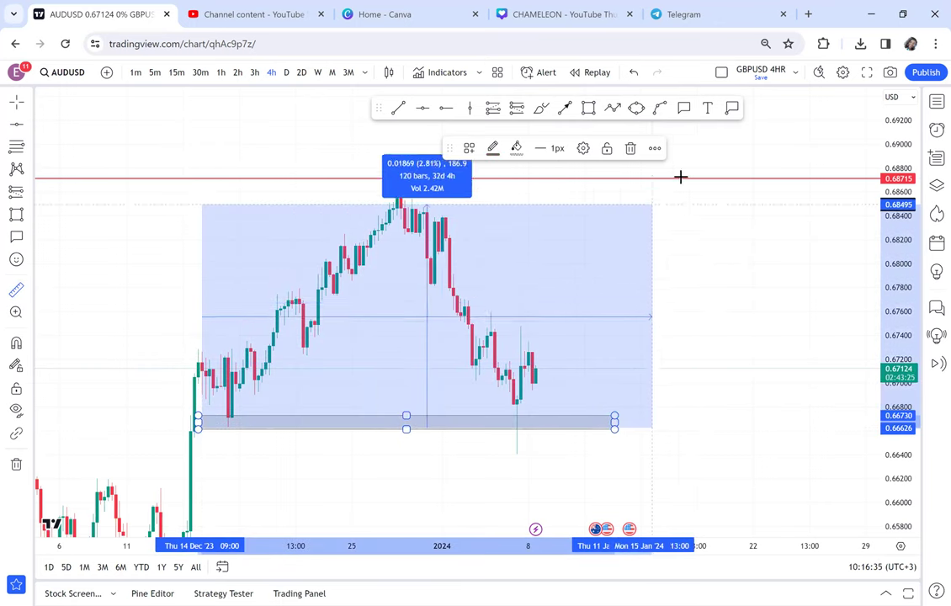
{"action": "left_click", "coordinate": [683, 178]}
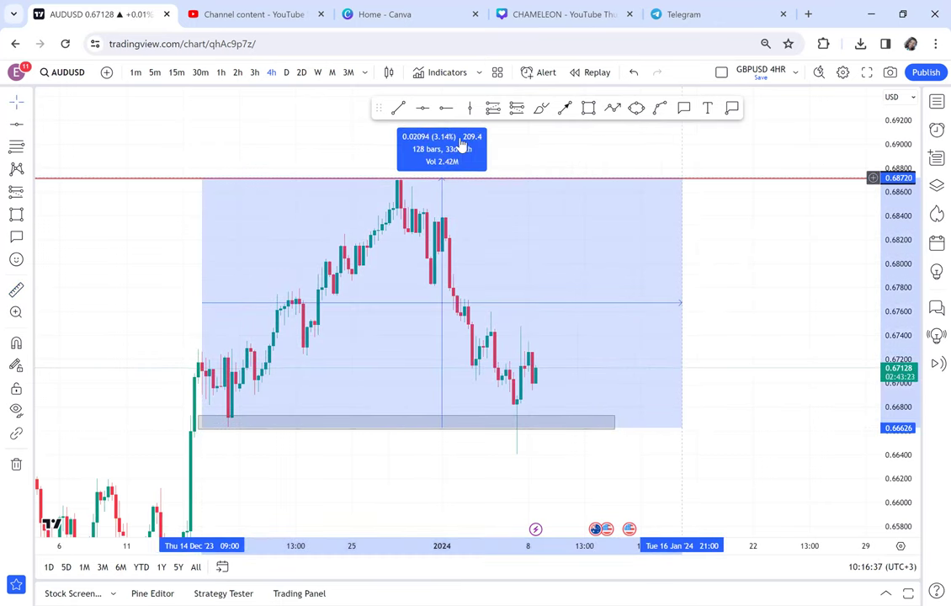
{"action": "left_click", "coordinate": [422, 108]}
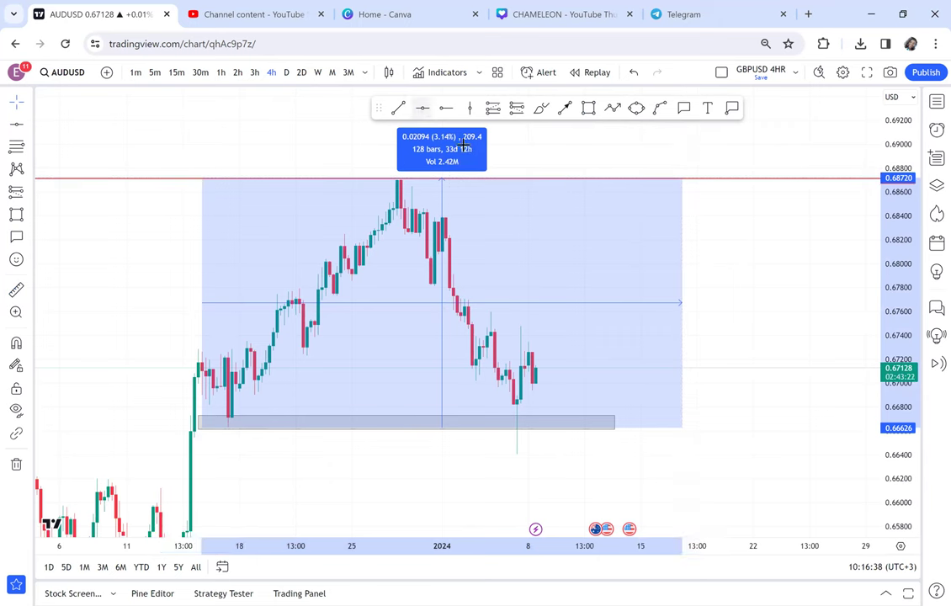
{"action": "left_click", "coordinate": [502, 302]}
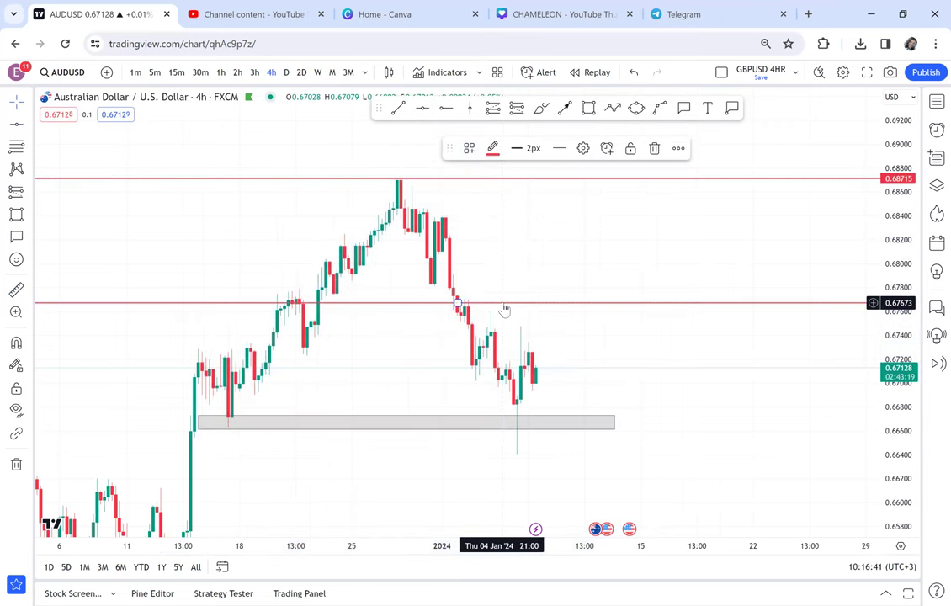
- Change the colour of the horizontal line at the range's midpoint to green
{"action": "left_click", "coordinate": [493, 150]}
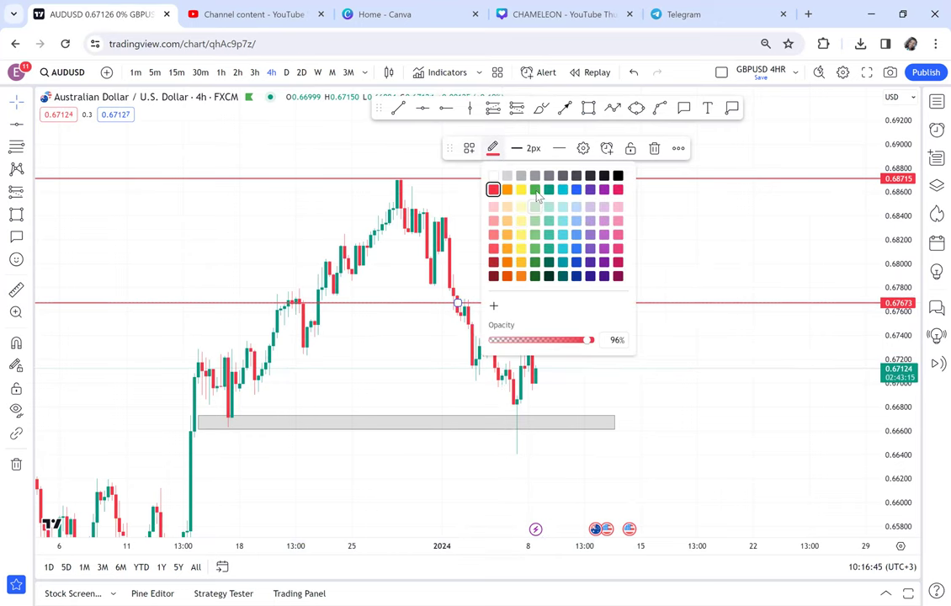
{"action": "left_click", "coordinate": [536, 189]}
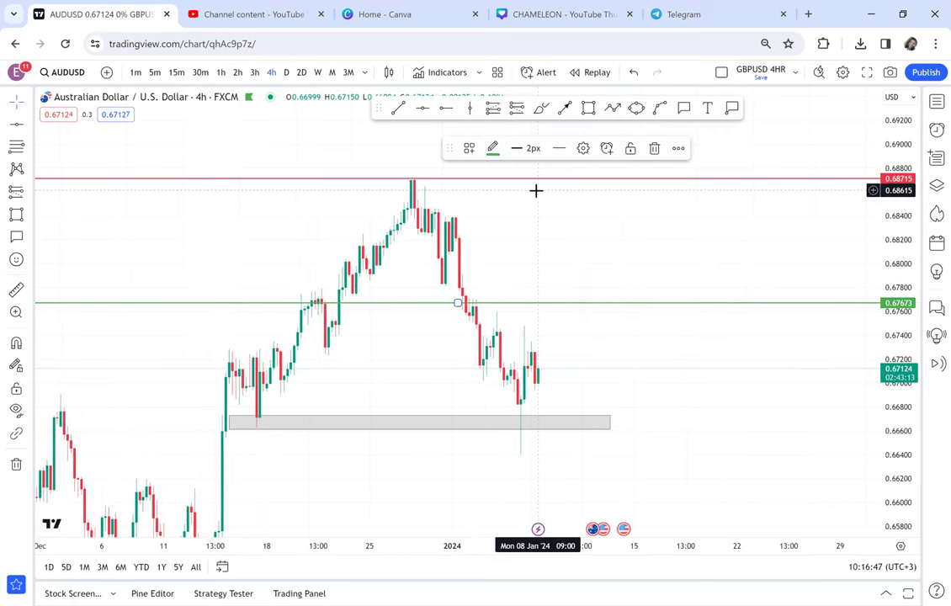
{"action": "left_click", "coordinate": [513, 196]}
{"action": "left_click_drag", "start_coordinate": [514, 196], "coordinate": [525, 172]}
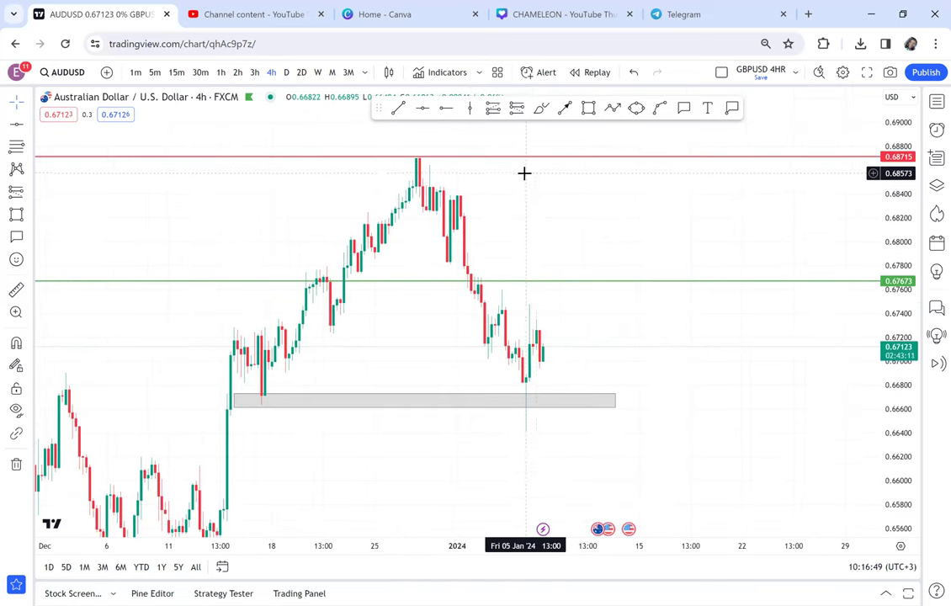
- Draw ellipses around the mid-December low and the early January low where price meets the rectangle zone
{"action": "left_click", "coordinate": [636, 108]}
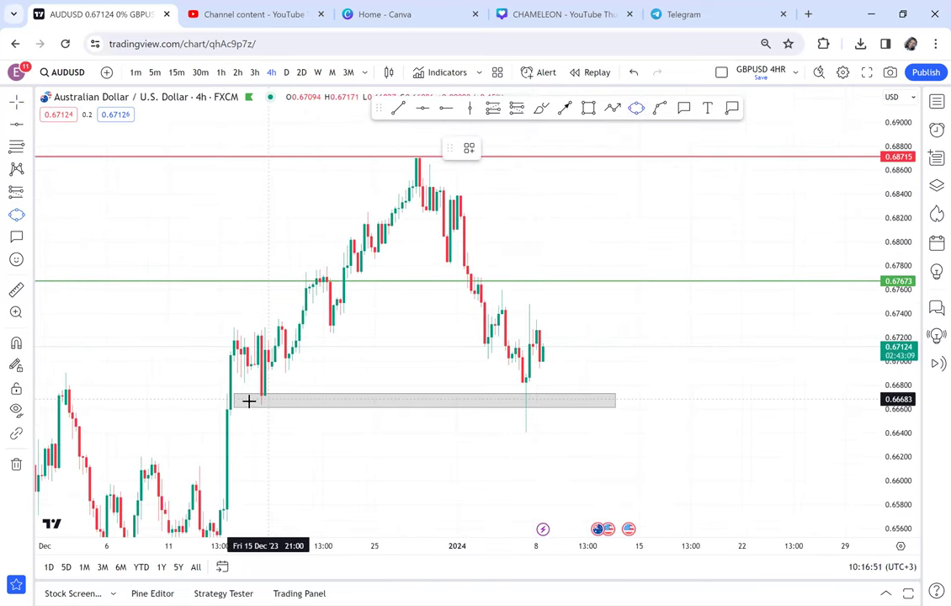
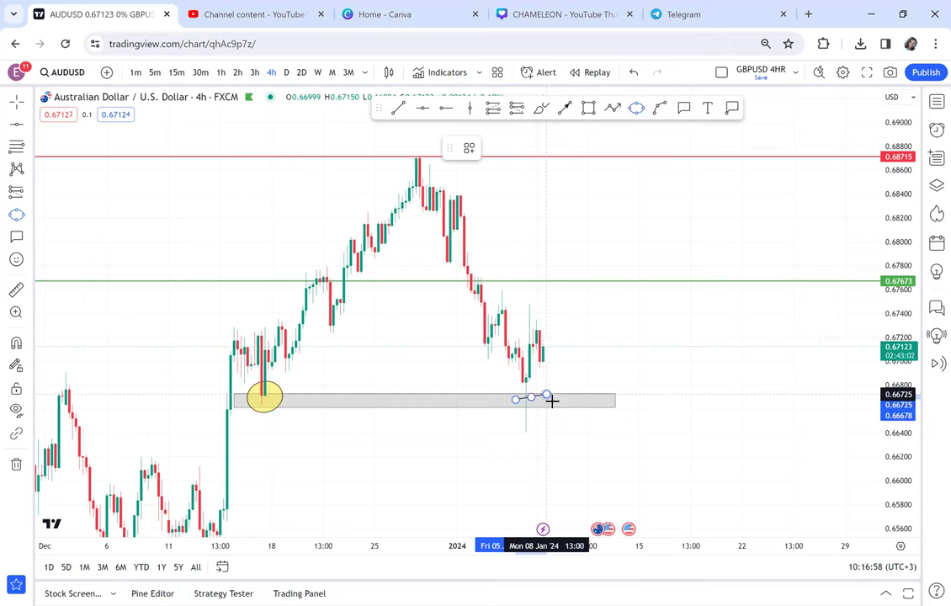
{"action": "left_click", "coordinate": [552, 403]}
{"action": "scroll", "coordinate": [581, 355], "scroll_direction": "down", "scroll_amount": 4}
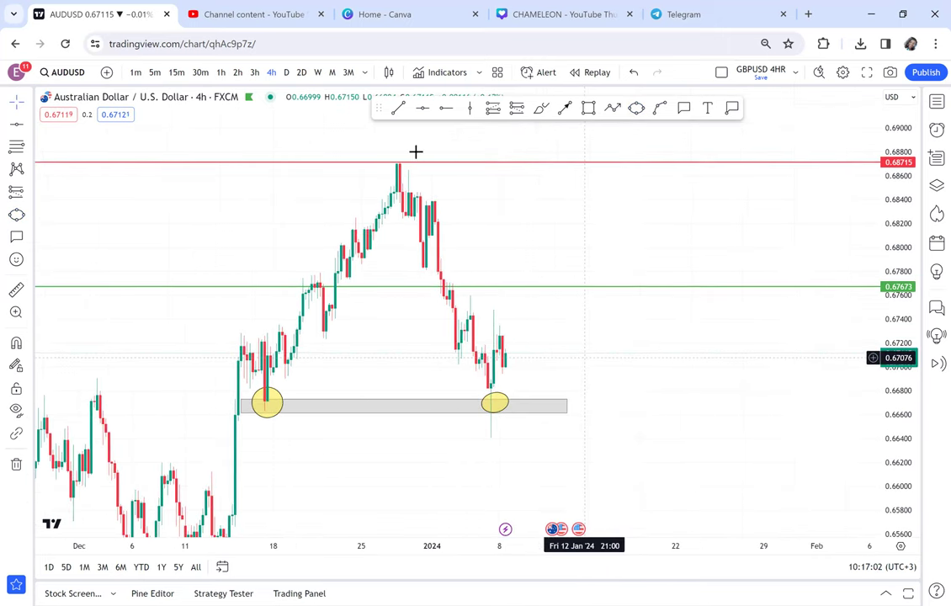
- Switch the AUDUSD chart to the daily timeframe and examine the candles at the two circled lows
{"action": "left_click", "coordinate": [286, 74]}
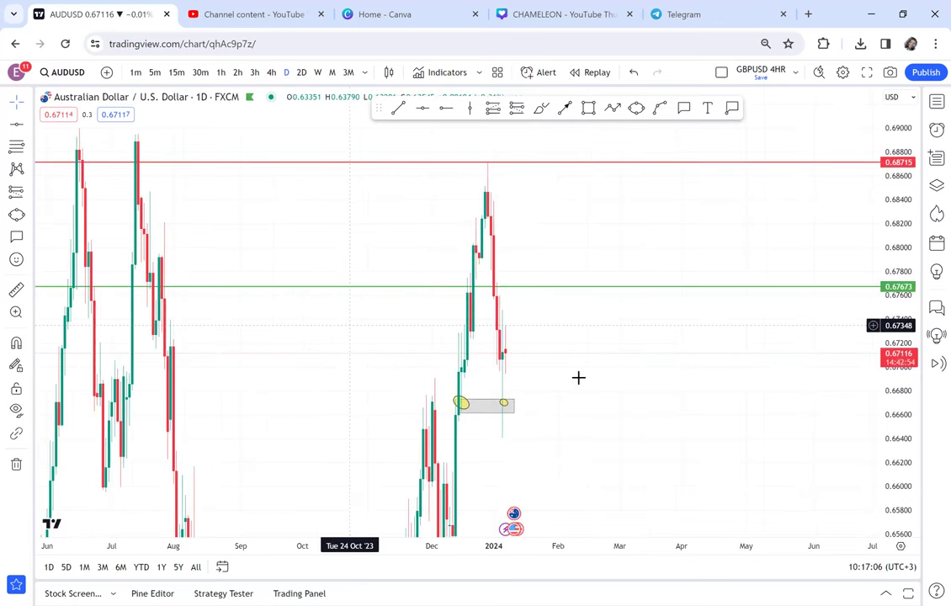
{"action": "scroll", "coordinate": [663, 380], "scroll_direction": "up", "scroll_amount": 3}
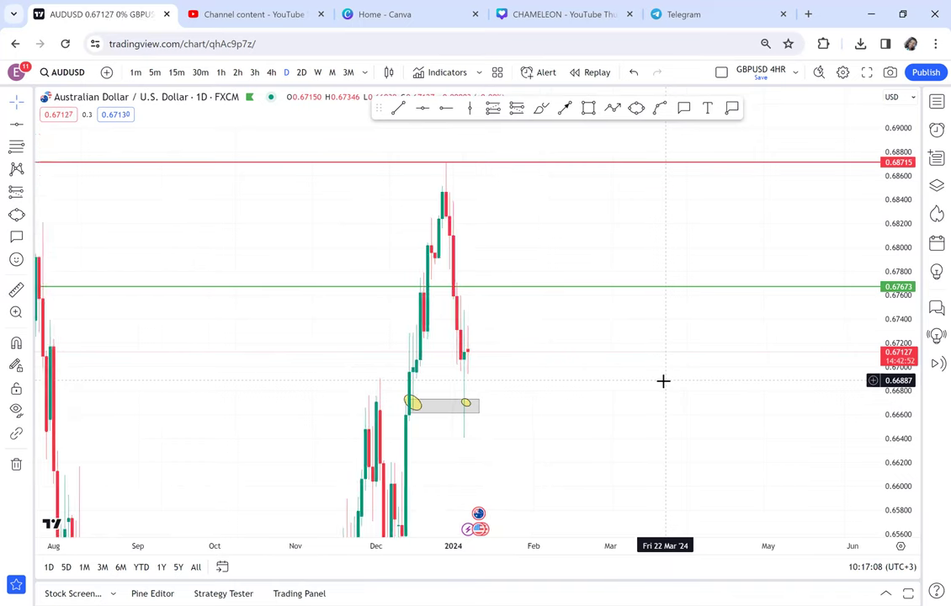
{"action": "scroll", "coordinate": [706, 312], "scroll_direction": "up", "scroll_amount": 2}
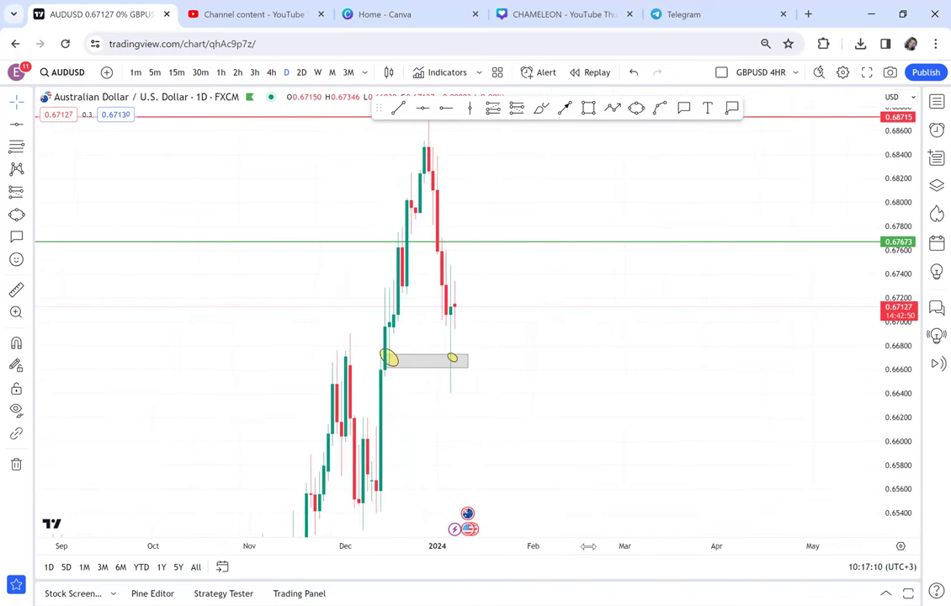
{"action": "left_click_drag", "start_coordinate": [576, 546], "coordinate": [374, 487]}
{"action": "left_click_drag", "start_coordinate": [330, 373], "coordinate": [600, 382]}
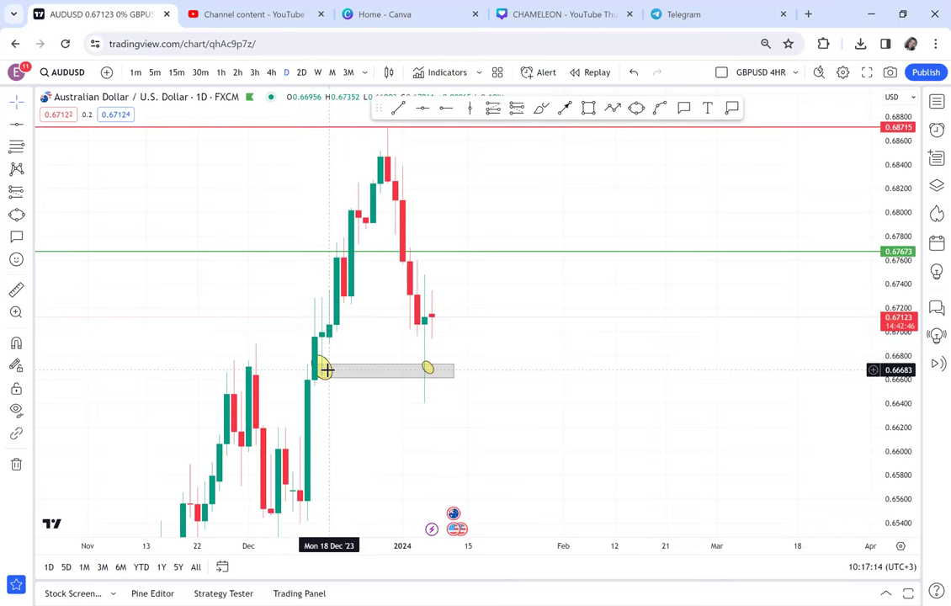
- Add the AUDUSD symbols from OANDA, FOREX.com and PEPPERSTONE to the 3 CRS watchlist
{"action": "left_click", "coordinate": [935, 102]}
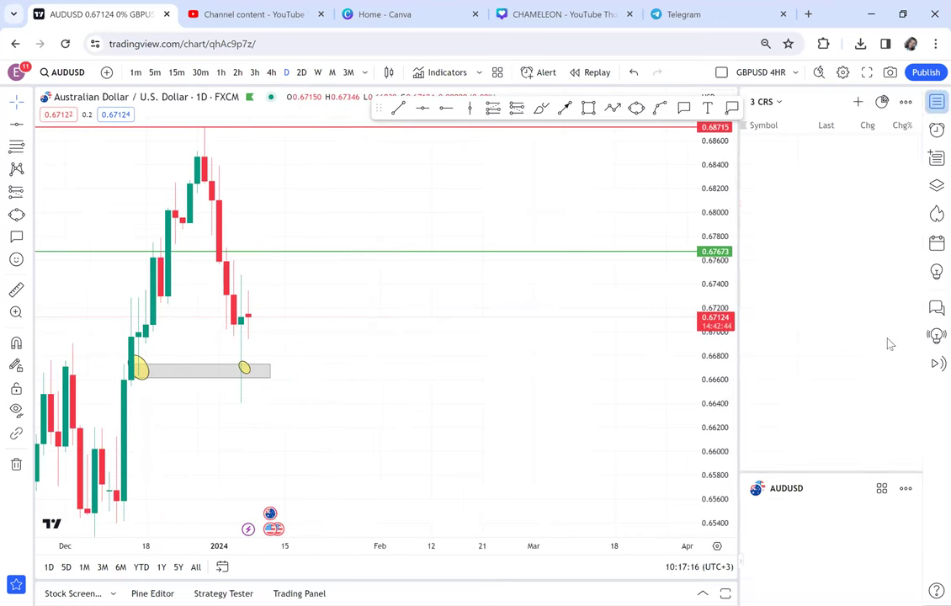
{"action": "scroll", "coordinate": [809, 349], "scroll_direction": "down", "scroll_amount": 1}
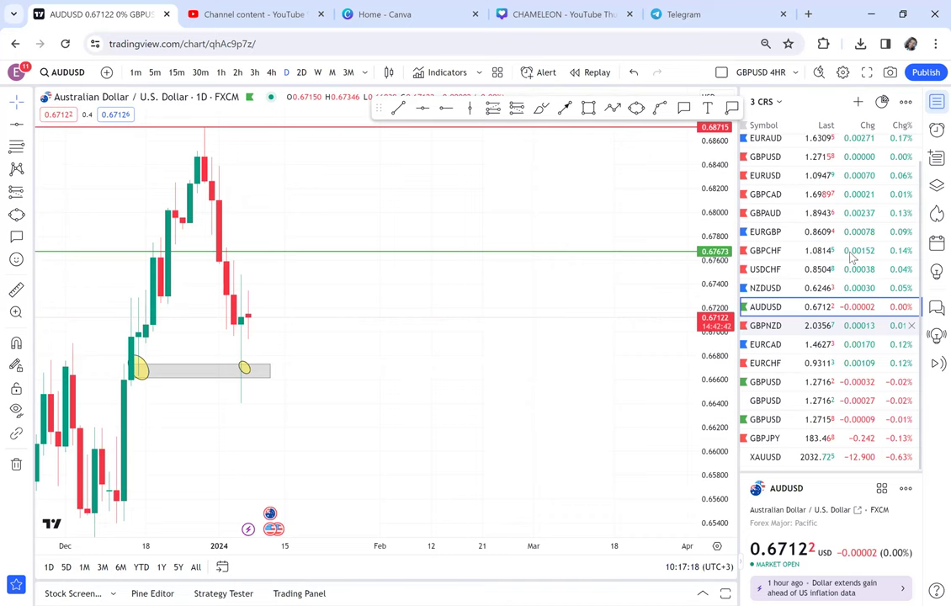
{"action": "left_click", "coordinate": [858, 103]}
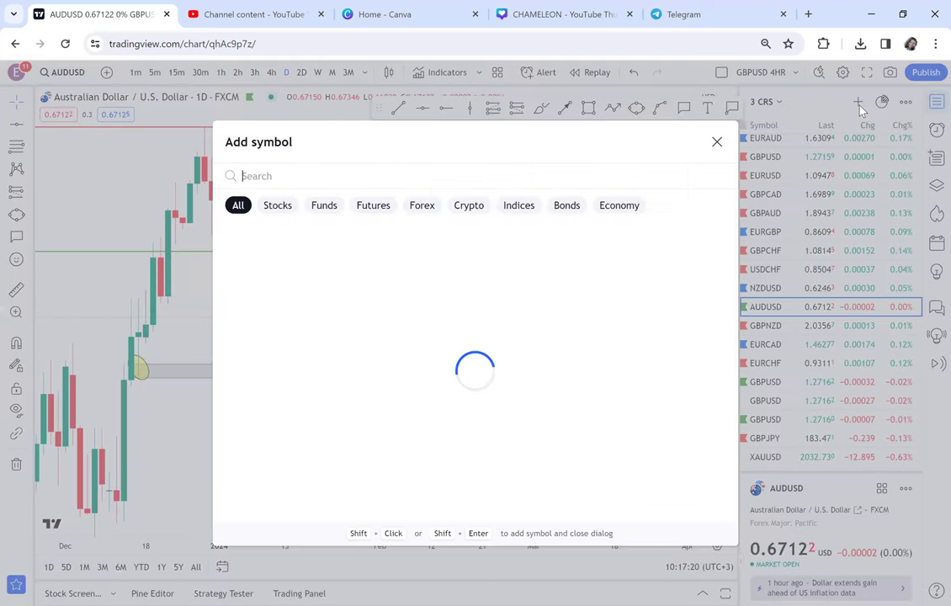
{"action": "type", "text": "AUDU"}
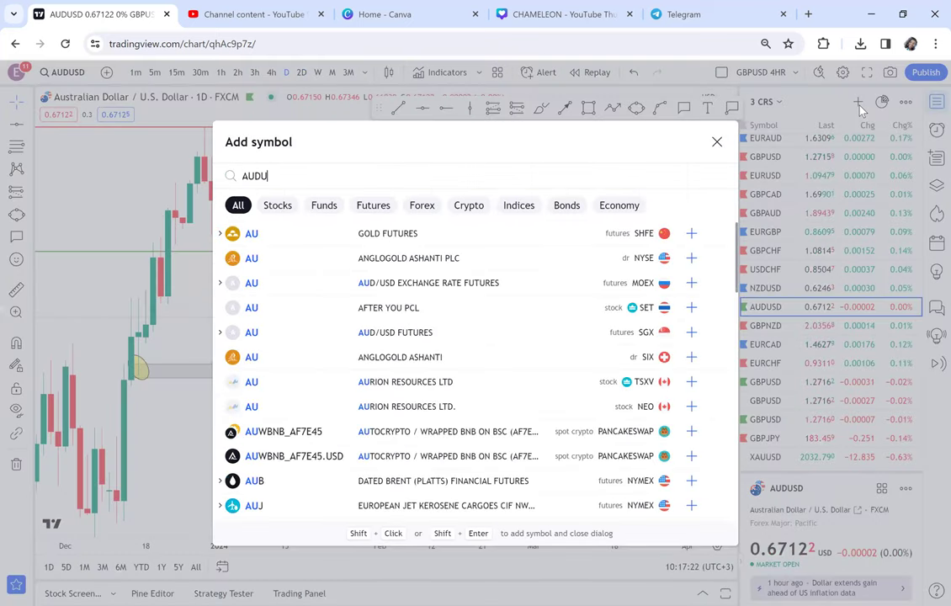
{"action": "type", "text": "SD"}
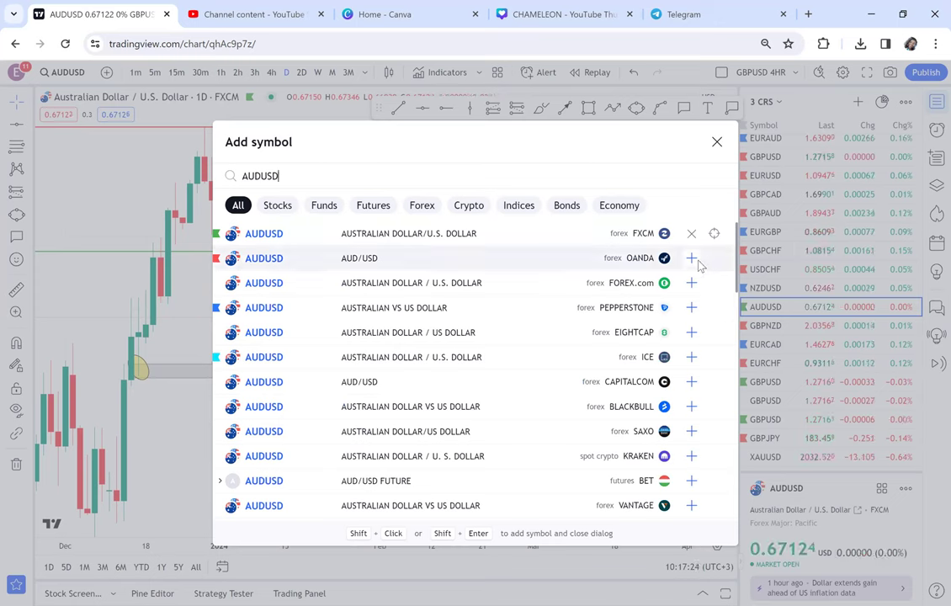
{"action": "left_click", "coordinate": [691, 258]}
{"action": "left_click", "coordinate": [691, 283]}
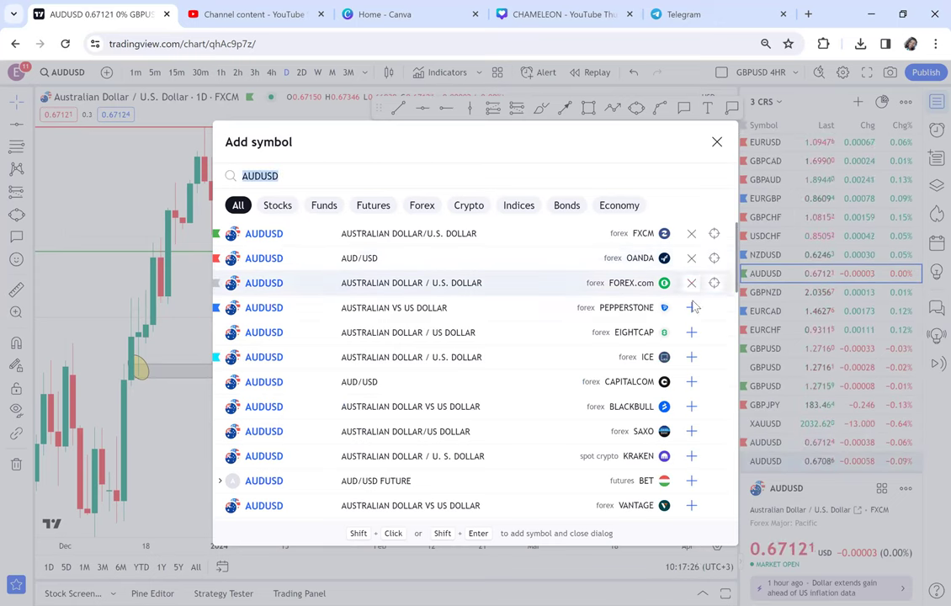
{"action": "left_click", "coordinate": [691, 307]}
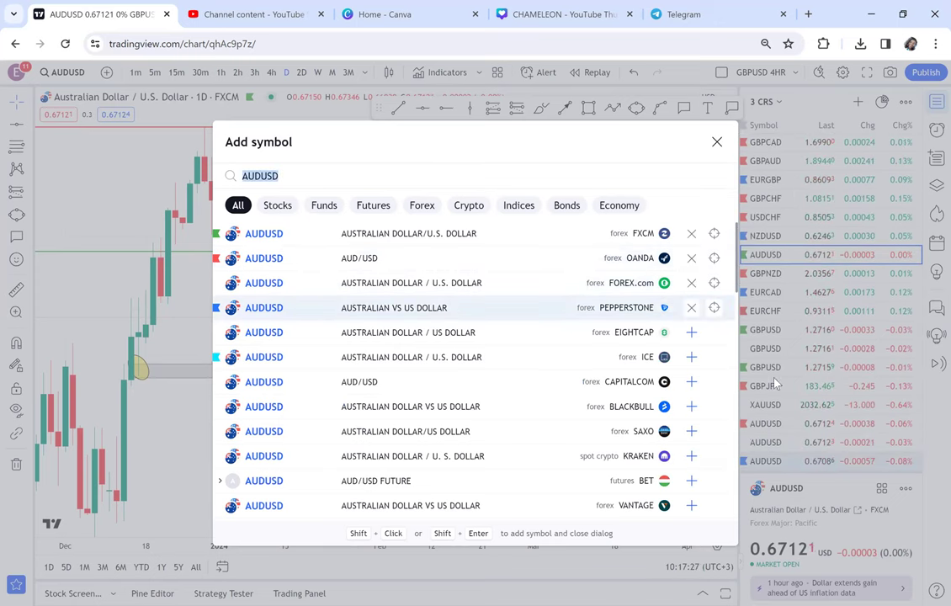
- Open the OANDA AUDUSD chart from the watchlist and remove all its old drawings
{"action": "left_click", "coordinate": [803, 425]}
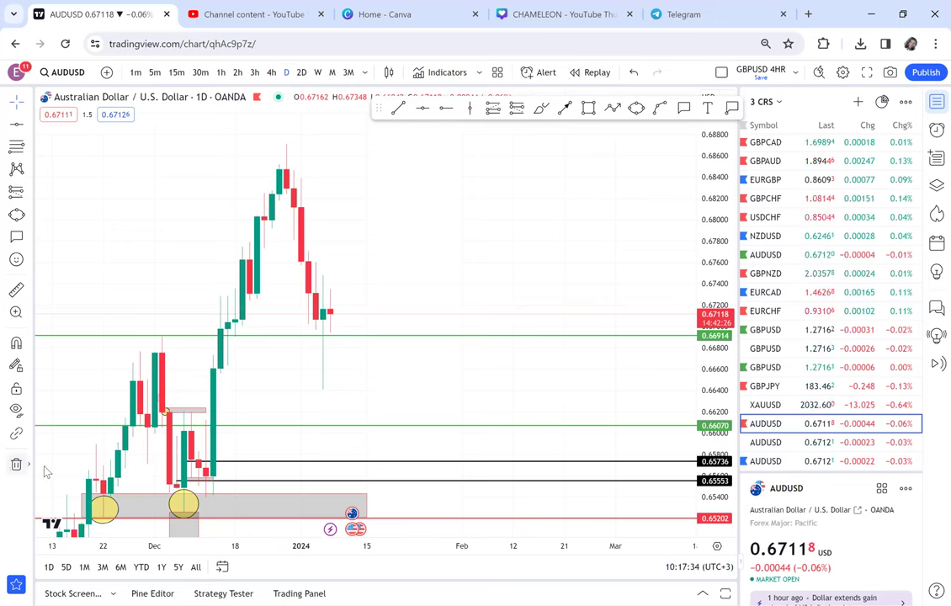
{"action": "left_click", "coordinate": [16, 464]}
{"action": "left_click", "coordinate": [81, 463]}
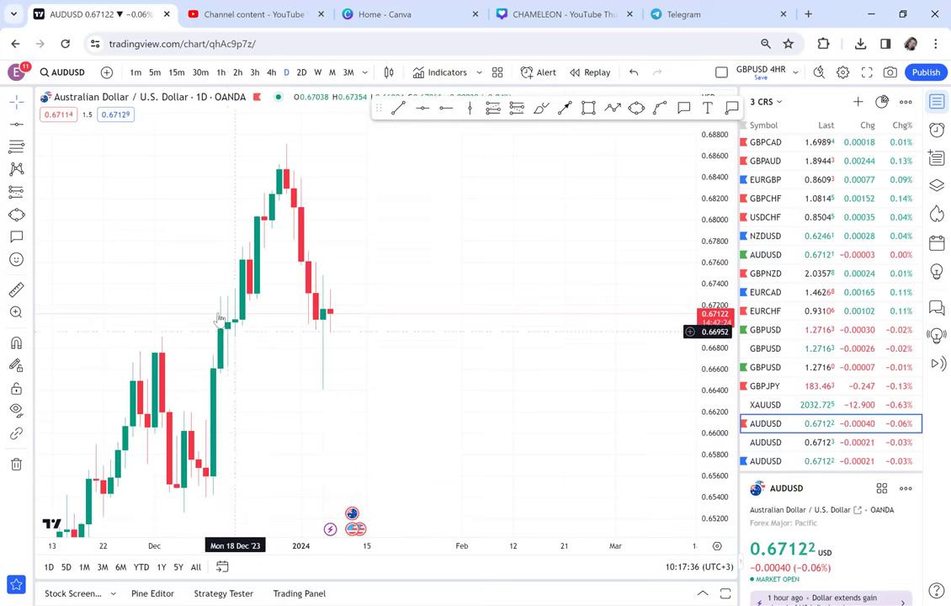
- Compare the daily AUDUSD candles on the FOREX.com and PEPPERSTONE feeds around the December and January lows
{"action": "left_click", "coordinate": [813, 447]}
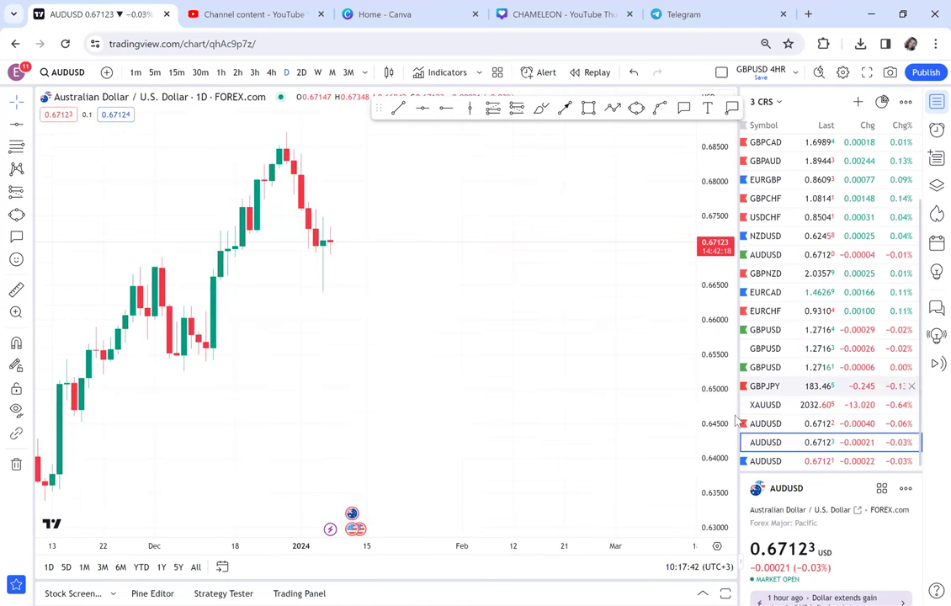
{"action": "left_click_drag", "start_coordinate": [723, 410], "coordinate": [692, 255]}
{"action": "left_click_drag", "start_coordinate": [492, 266], "coordinate": [476, 378]}
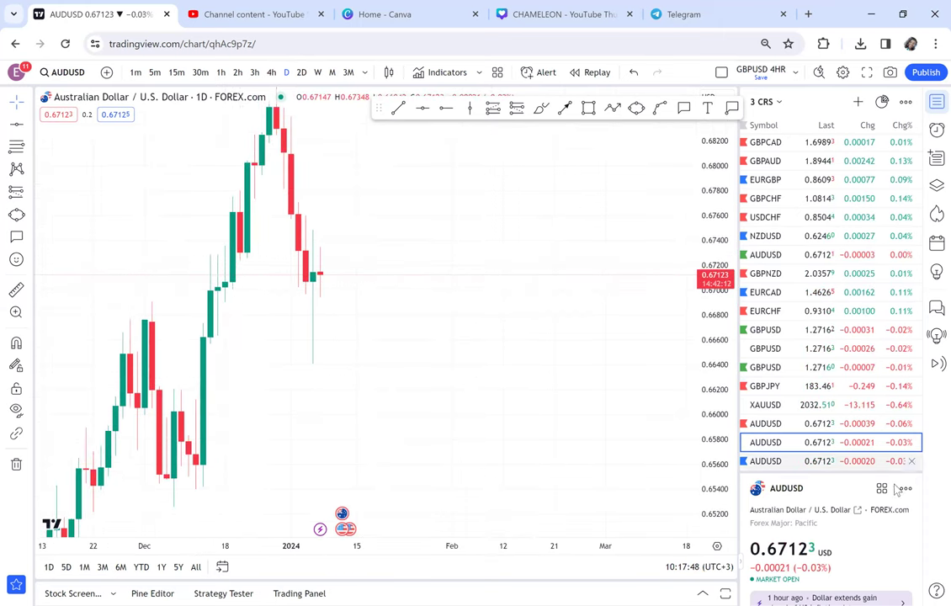
{"action": "left_click", "coordinate": [863, 463]}
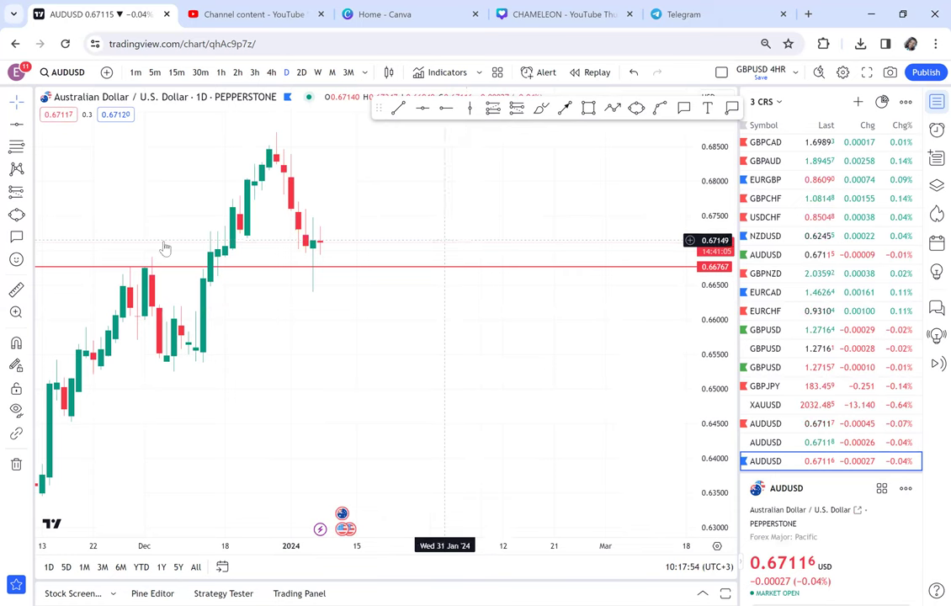
{"action": "key", "text": "alt+j"}
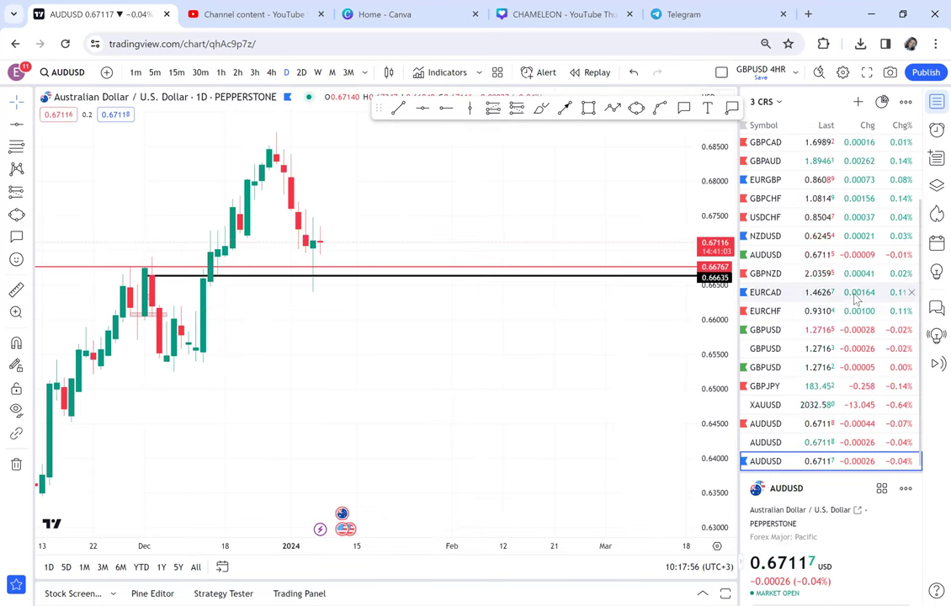
- Return to the FXCM AUDUSD chart, hide the watchlist and compress the price scale to show the whole range
{"action": "scroll", "coordinate": [855, 299], "scroll_direction": "up", "scroll_amount": 2}
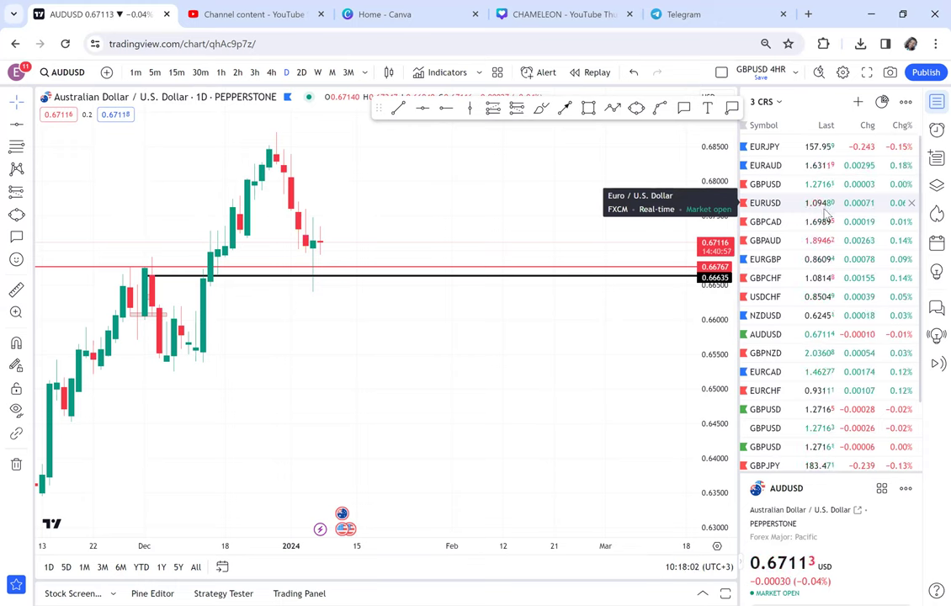
{"action": "left_click", "coordinate": [789, 334]}
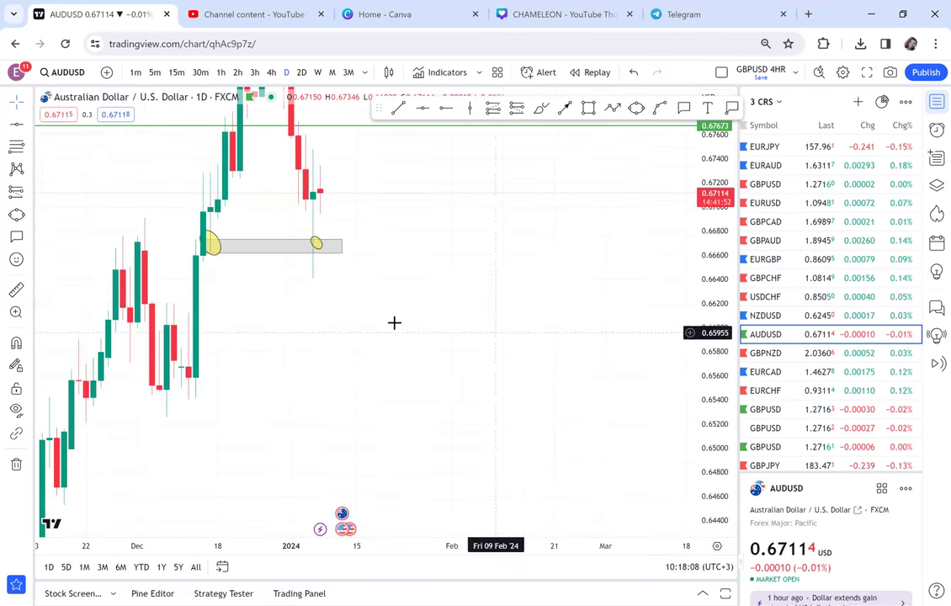
{"action": "left_click", "coordinate": [935, 102]}
{"action": "left_click_drag", "start_coordinate": [917, 195], "coordinate": [910, 386]}
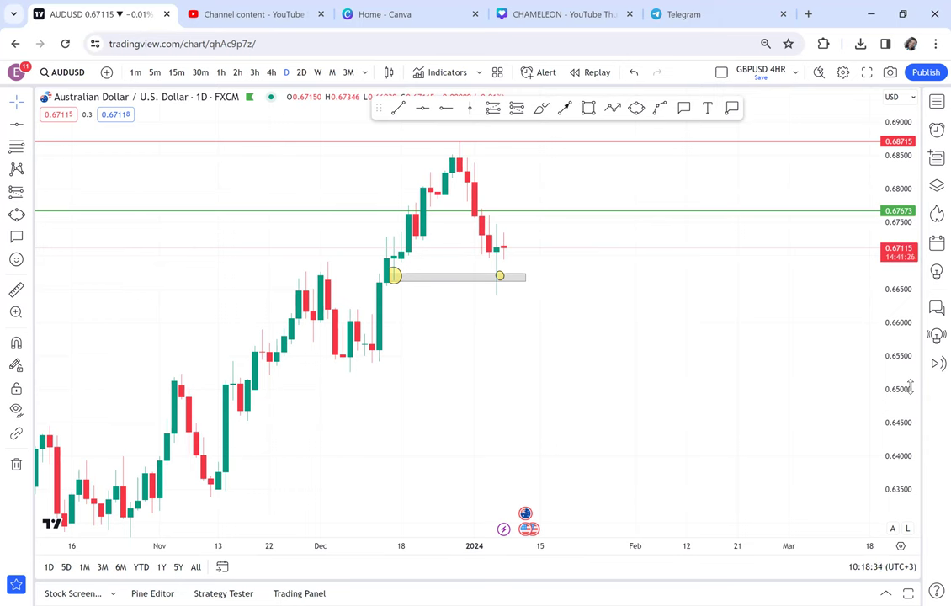
- Switch the AUDUSD chart to the 4-hour timeframe and frame both circled lows together with the line at the high
{"action": "left_click", "coordinate": [271, 74]}
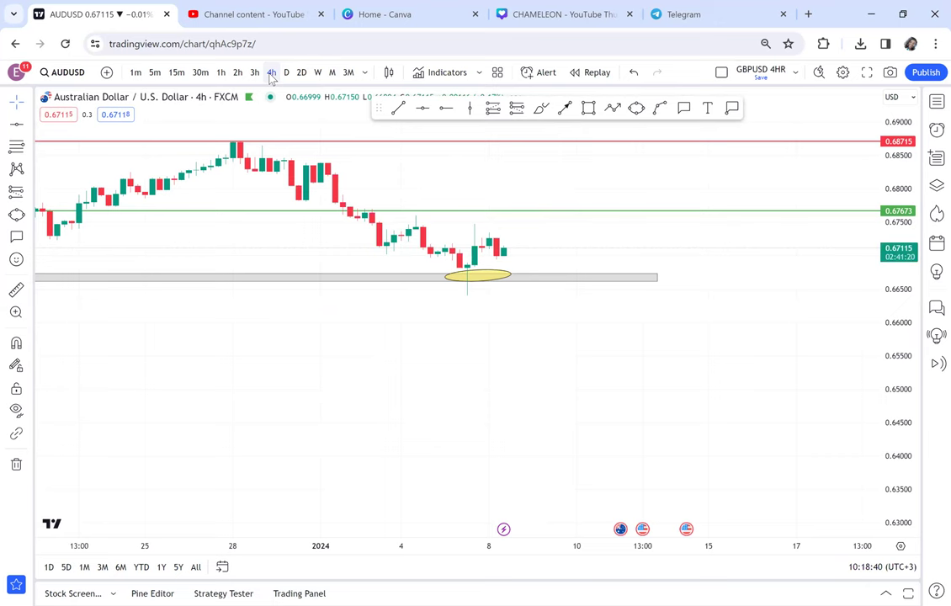
{"action": "scroll", "coordinate": [861, 252], "scroll_direction": "down", "scroll_amount": 4}
{"action": "scroll", "coordinate": [862, 253], "scroll_direction": "down", "scroll_amount": 3}
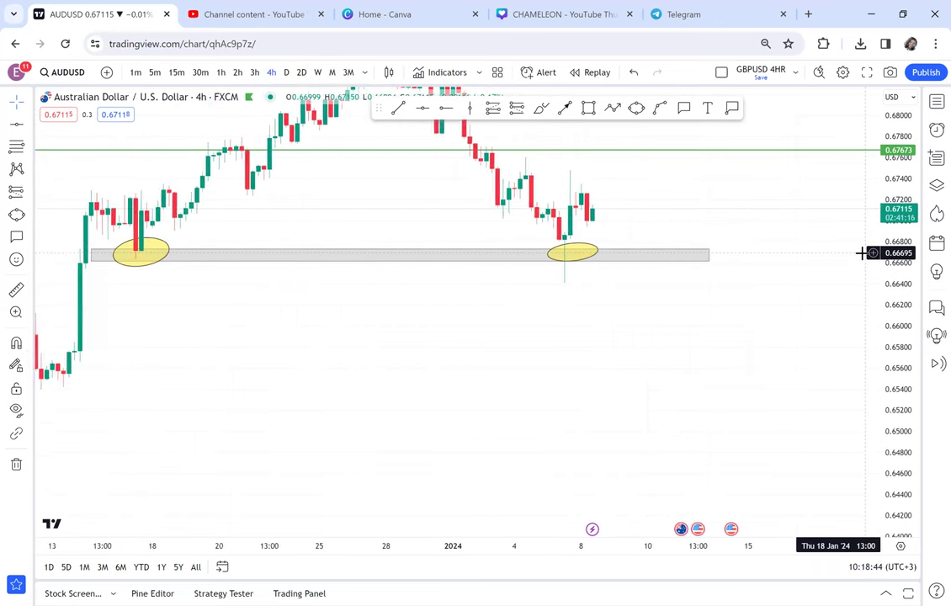
{"action": "left_click_drag", "start_coordinate": [694, 323], "coordinate": [674, 452]}
{"action": "left_click_drag", "start_coordinate": [893, 389], "coordinate": [845, 292]}
{"action": "left_click_drag", "start_coordinate": [739, 304], "coordinate": [739, 361]}
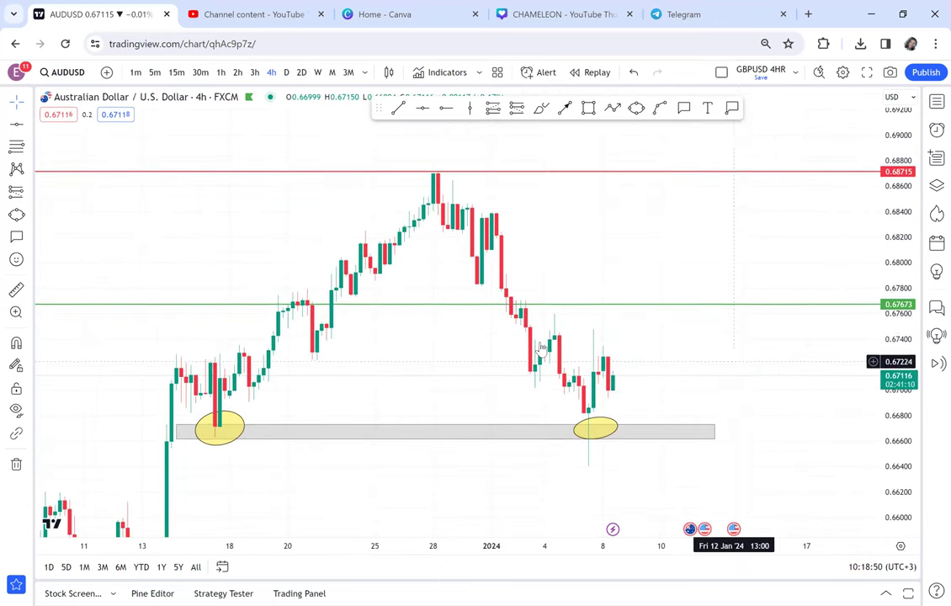
- Add a text label from the saved POSSIBLE DOUBLE BOTTOM template and place it inside the rectangle zone between the circled lows
{"action": "left_click", "coordinate": [707, 107]}
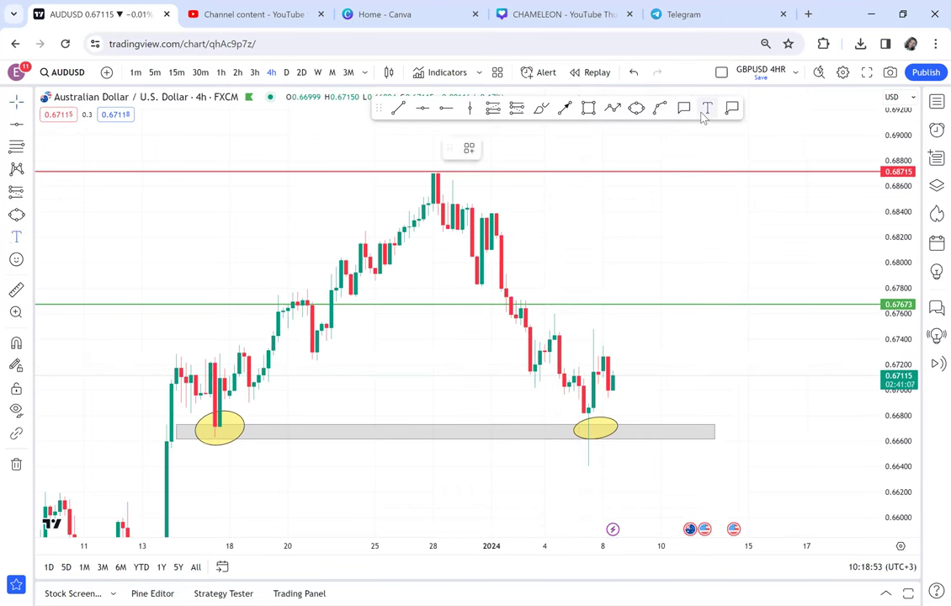
{"action": "left_click", "coordinate": [333, 441]}
{"action": "left_click", "coordinate": [422, 496]}
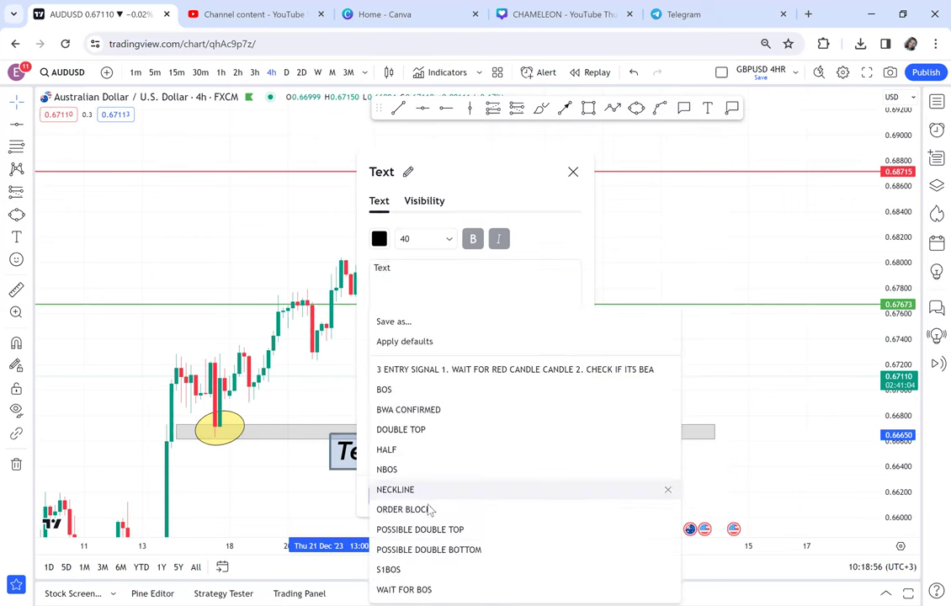
{"action": "left_click", "coordinate": [445, 550]}
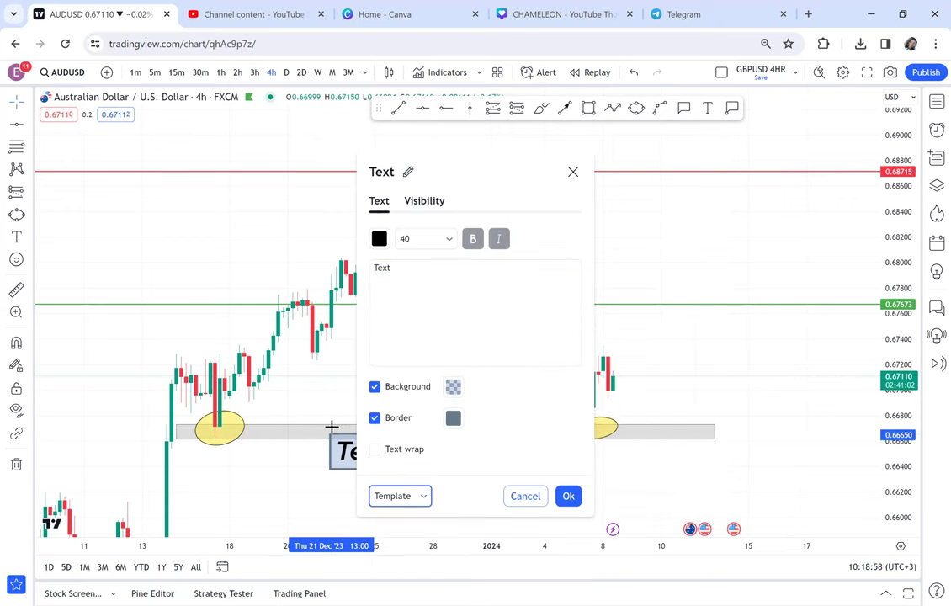
{"action": "left_click", "coordinate": [293, 449]}
{"action": "mouse_move", "coordinate": [390, 450]}
{"action": "left_mouse_down"}
{"action": "mouse_move", "coordinate": [380, 439]}
{"action": "mouse_move", "coordinate": [387, 446]}
{"action": "left_mouse_up"}
{"action": "left_click", "coordinate": [469, 354]}
{"action": "left_click_drag", "start_coordinate": [469, 355], "coordinate": [451, 380]}
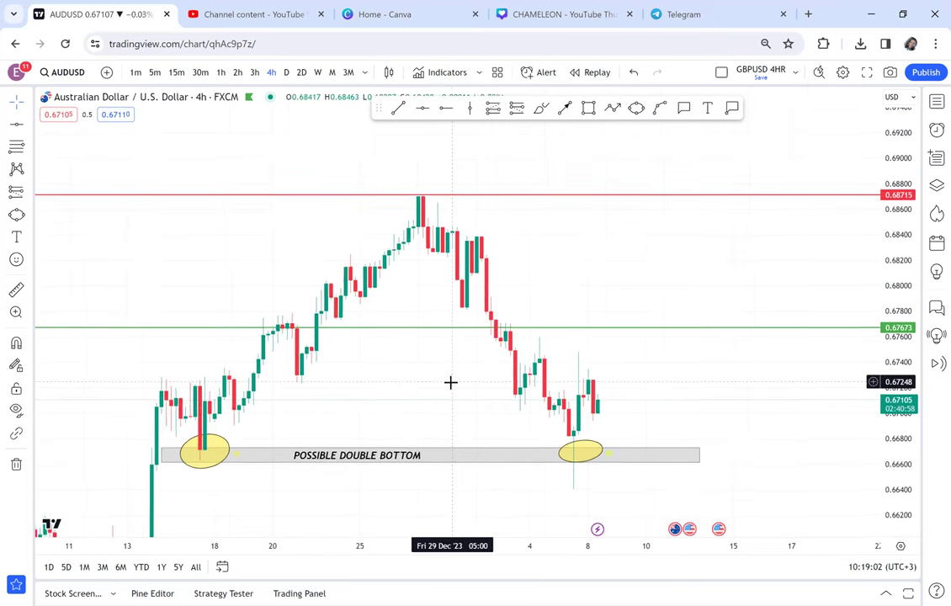
- Add a size 16 NECKLINE text label just above the horizontal line at 0.68715, over the late December high
{"action": "left_click", "coordinate": [399, 187]}
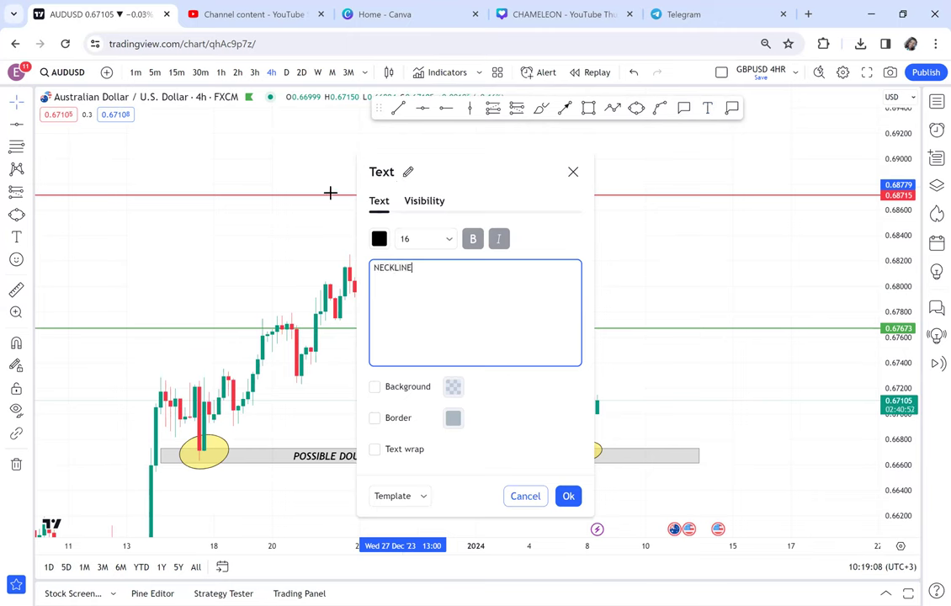
{"action": "left_click", "coordinate": [268, 223]}
{"action": "left_click_drag", "start_coordinate": [443, 198], "coordinate": [423, 190]}
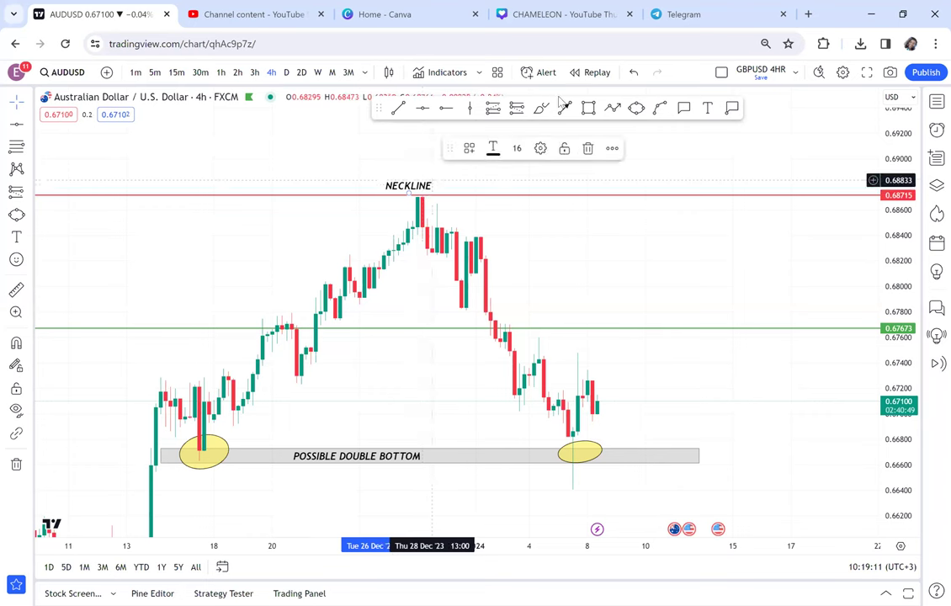
- Add a HALF text label just above the green horizontal line at 0.67673, after the latest candles
{"action": "left_click", "coordinate": [706, 108]}
{"action": "left_click", "coordinate": [603, 319]}
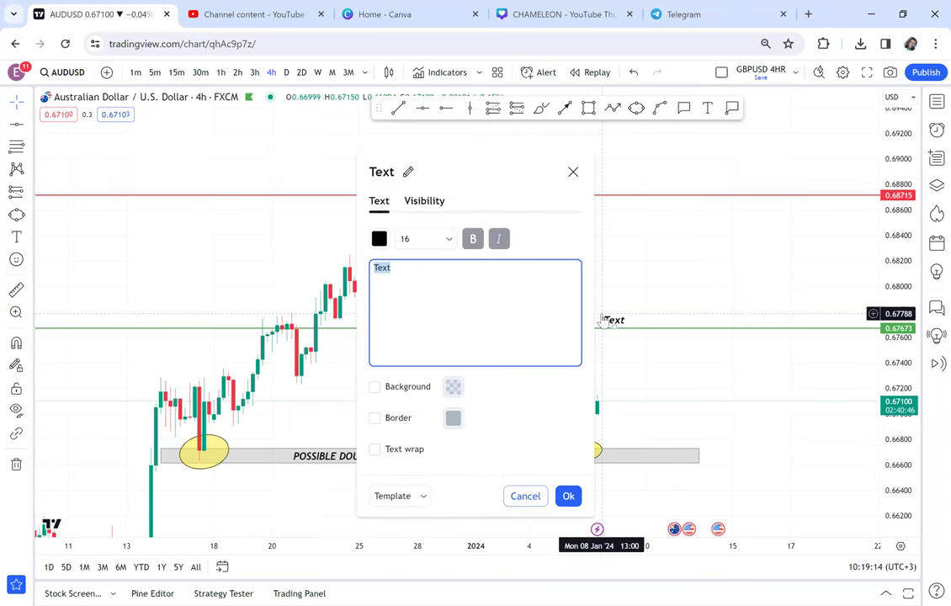
{"action": "type", "text": "HALF"}
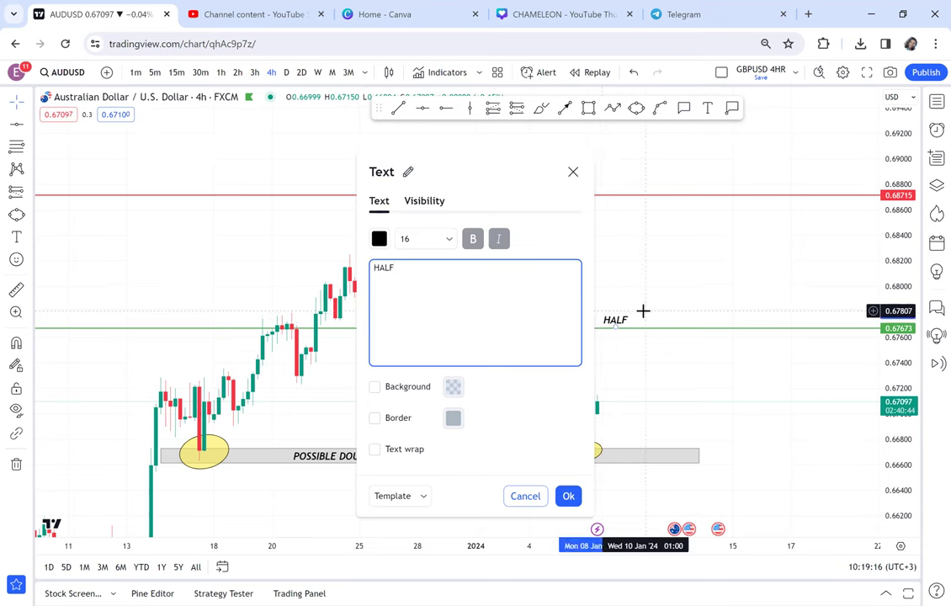
{"action": "left_click", "coordinate": [641, 313]}
- Draw a bullish zigzag path from the current price, breaking and retesting the HALF line and the NECKLINE before rising to about 0.6965
{"action": "left_click_drag", "start_coordinate": [641, 312], "coordinate": [604, 301]}
{"action": "scroll", "coordinate": [604, 301], "scroll_direction": "down", "scroll_amount": 2}
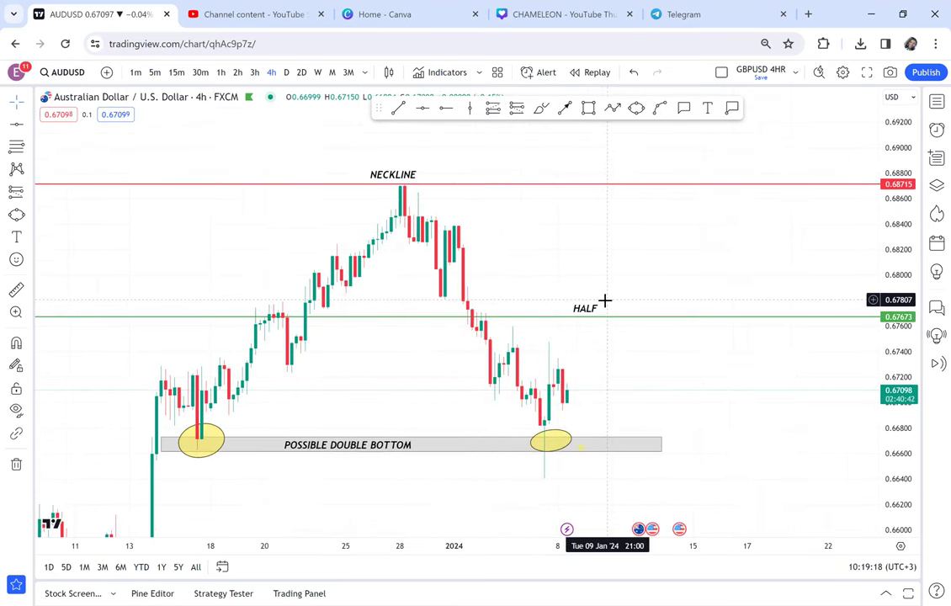
{"action": "mouse_move", "coordinate": [893, 206]}
{"action": "left_mouse_down"}
{"action": "mouse_move", "coordinate": [864, 350]}
{"action": "mouse_move", "coordinate": [589, 322]}
{"action": "left_mouse_up"}
{"action": "scroll", "coordinate": [700, 329], "scroll_direction": "down", "scroll_amount": 2}
{"action": "scroll", "coordinate": [700, 329], "scroll_direction": "down", "scroll_amount": 1}
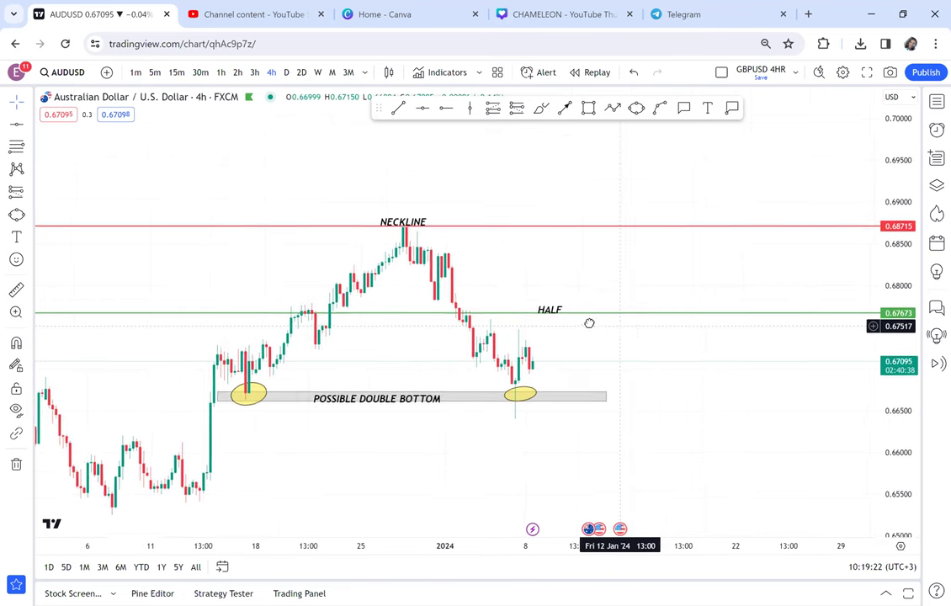
{"action": "left_click", "coordinate": [612, 108]}
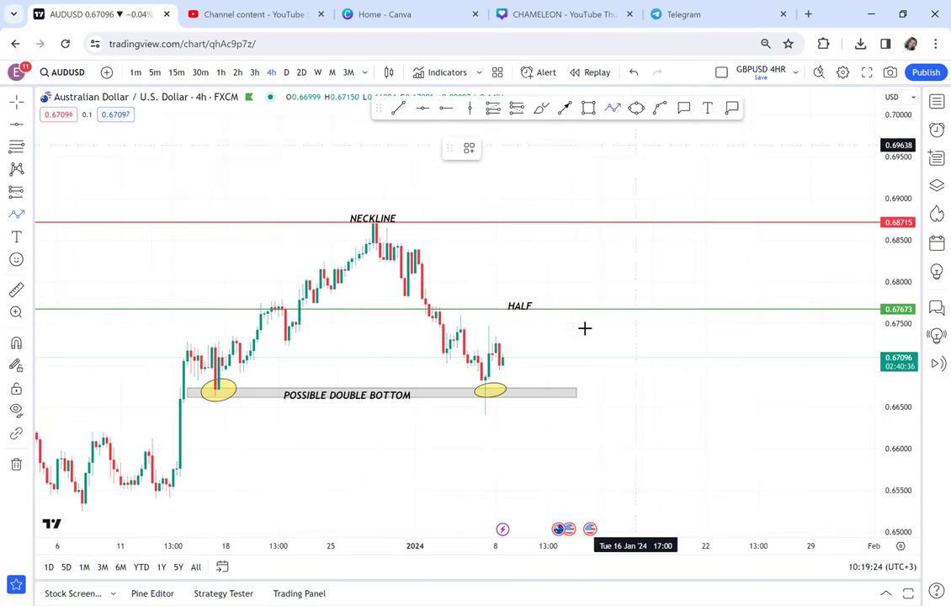
{"action": "left_click", "coordinate": [547, 292]}
{"action": "left_click", "coordinate": [565, 308]}
{"action": "left_click", "coordinate": [600, 202]}
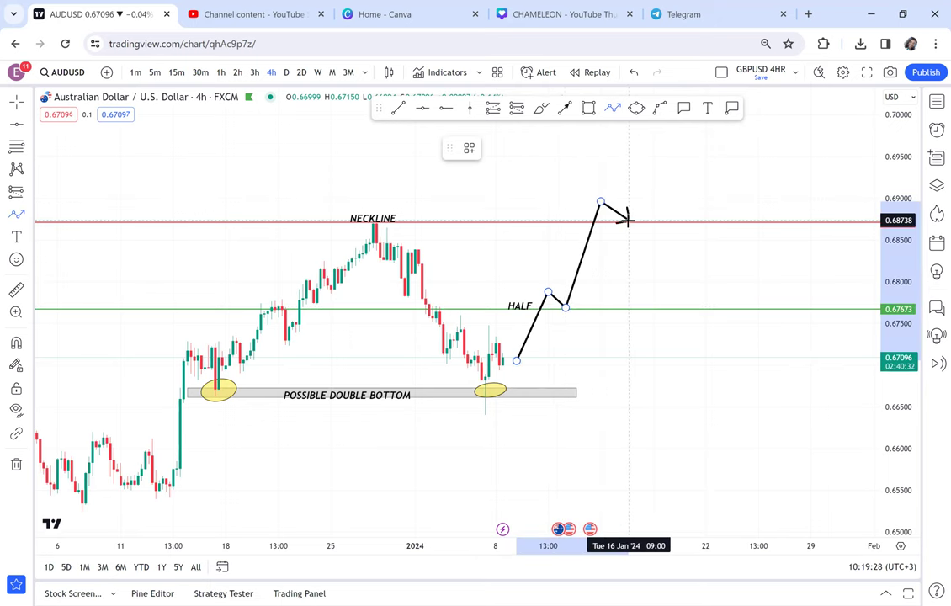
{"action": "left_click", "coordinate": [630, 220]}
{"action": "double_click", "coordinate": [655, 146]}
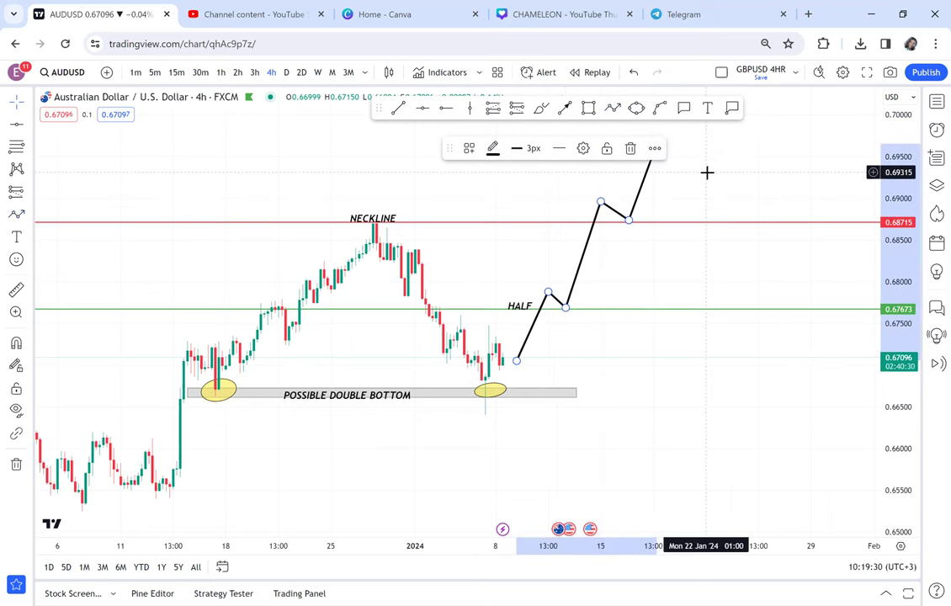
- Draw a narrow rectangle from the double bottom zone up to the neckline and move it so its base sits on the neckline
{"action": "left_click_drag", "start_coordinate": [706, 170], "coordinate": [698, 223]}
{"action": "left_click", "coordinate": [588, 107]}
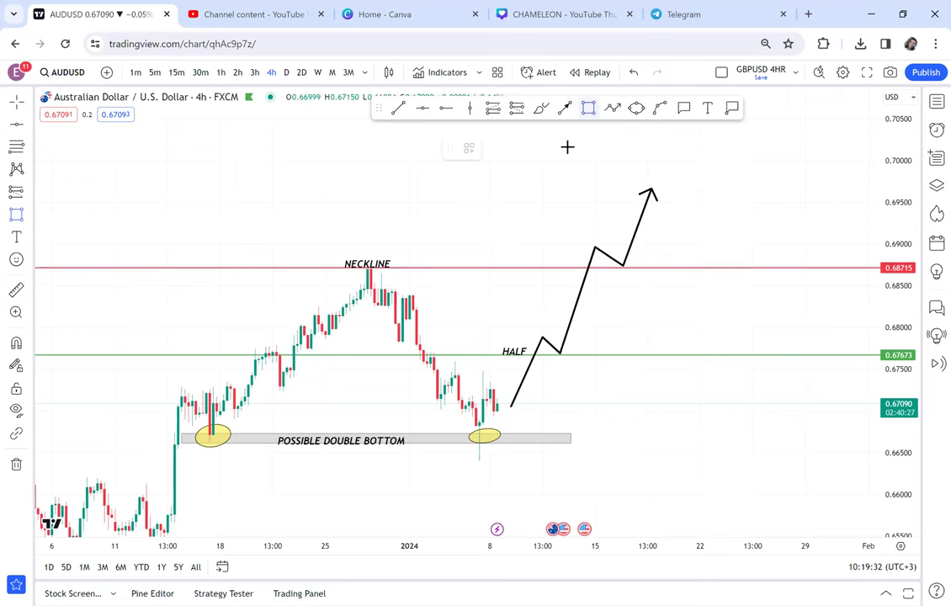
{"action": "mouse_move", "coordinate": [339, 442]}
{"action": "left_mouse_down"}
{"action": "mouse_move", "coordinate": [365, 393]}
{"action": "mouse_move", "coordinate": [367, 268]}
{"action": "left_mouse_up"}
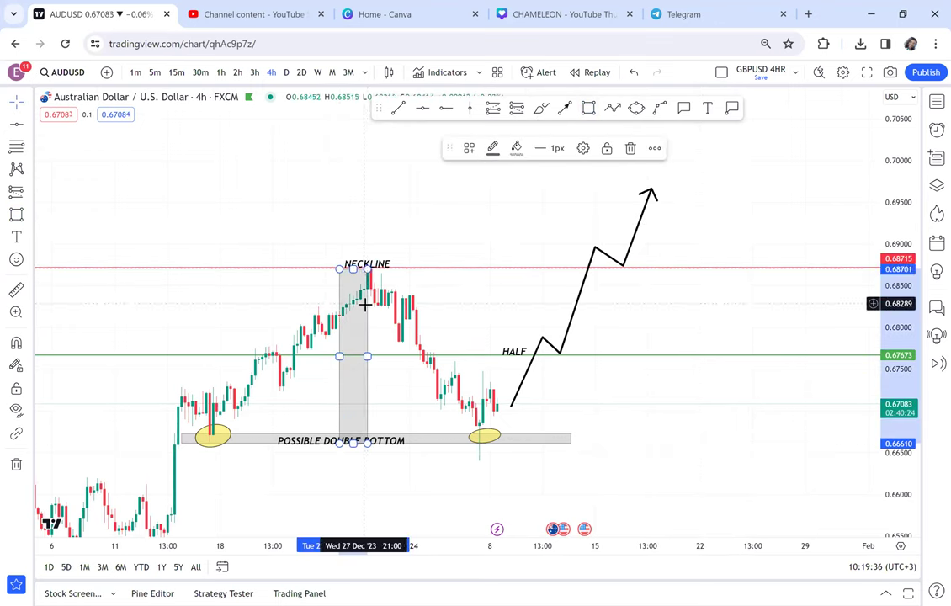
{"action": "left_click_drag", "start_coordinate": [367, 315], "coordinate": [329, 136]}
{"action": "left_click", "coordinate": [423, 161]}
{"action": "left_click_drag", "start_coordinate": [419, 170], "coordinate": [413, 200]}
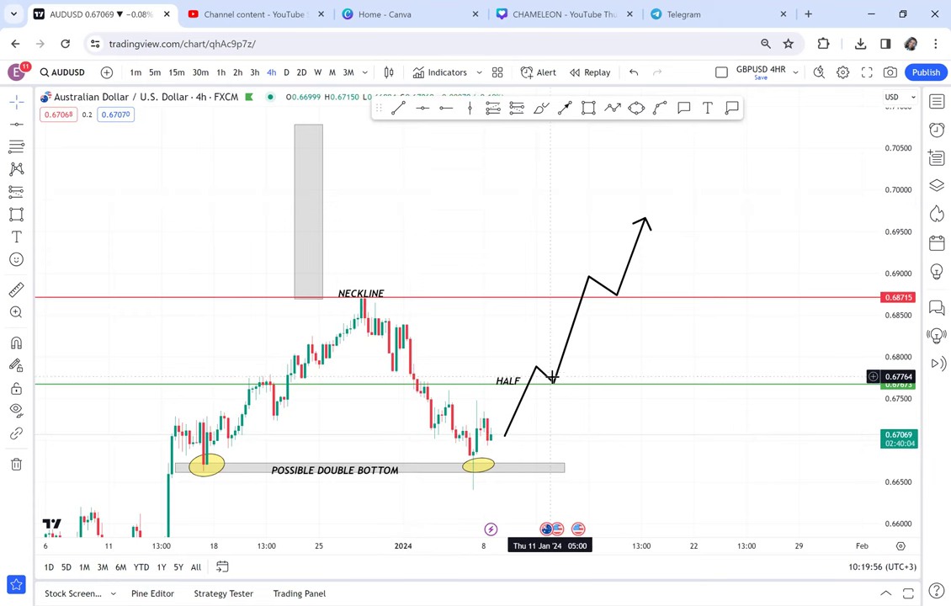
- Draw a bearish zigzag path from the current price, breaking and retesting the double bottom zone before falling to about 0.64934
{"action": "scroll", "coordinate": [605, 355], "scroll_direction": "down", "scroll_amount": 3}
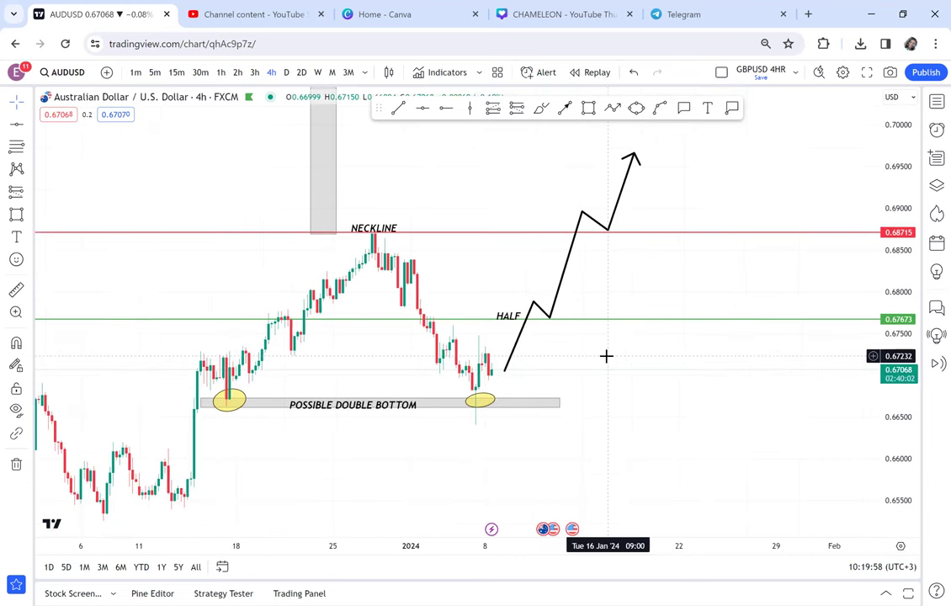
{"action": "left_click_drag", "start_coordinate": [607, 336], "coordinate": [626, 284]}
{"action": "scroll", "coordinate": [626, 284], "scroll_direction": "down", "scroll_amount": 2}
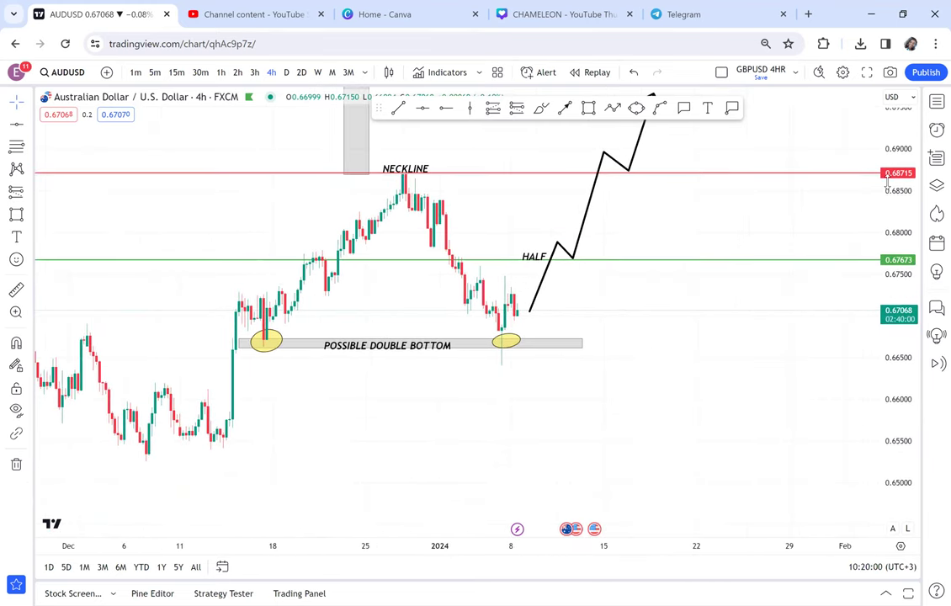
{"action": "left_click_drag", "start_coordinate": [889, 243], "coordinate": [756, 349]}
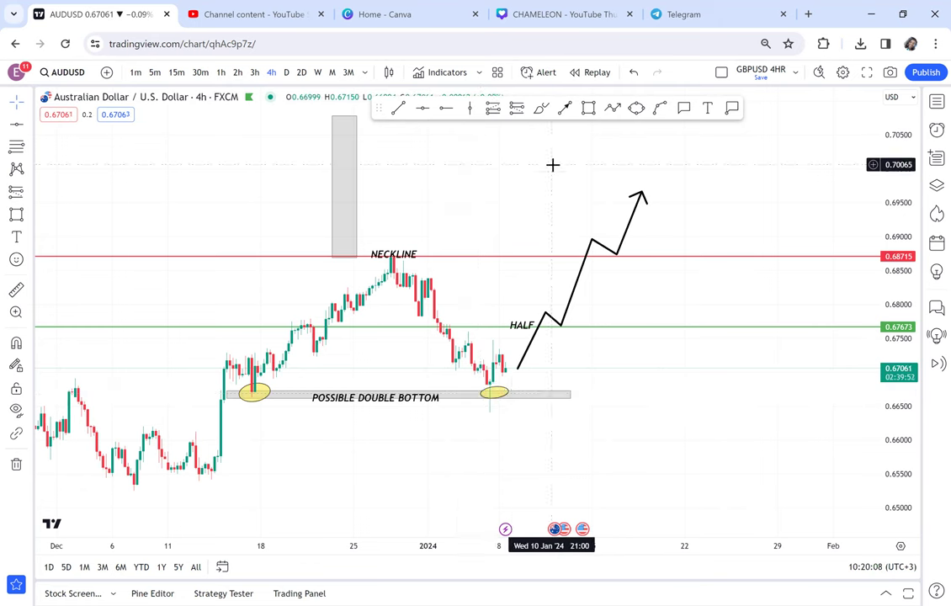
{"action": "left_click", "coordinate": [614, 109]}
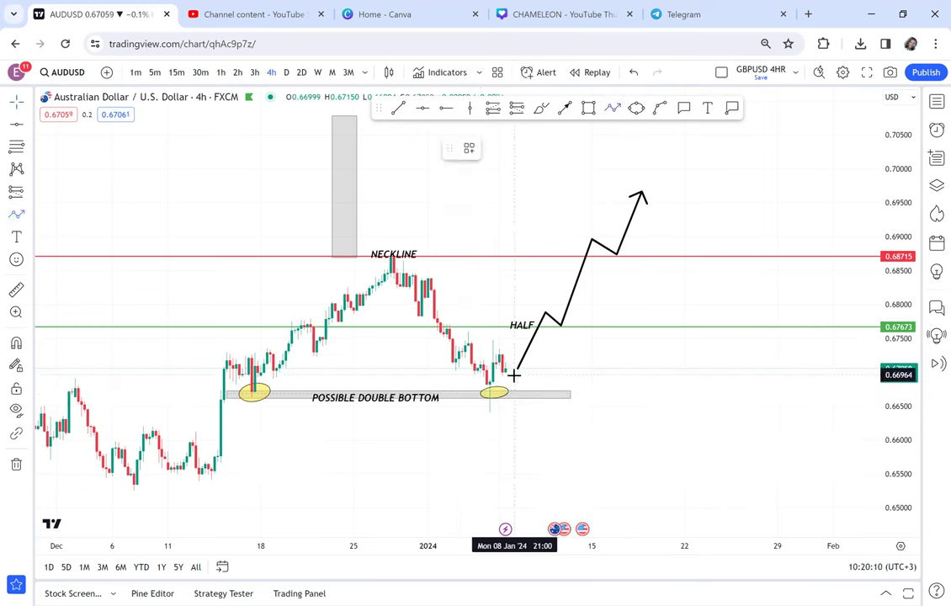
{"action": "left_click", "coordinate": [520, 409]}
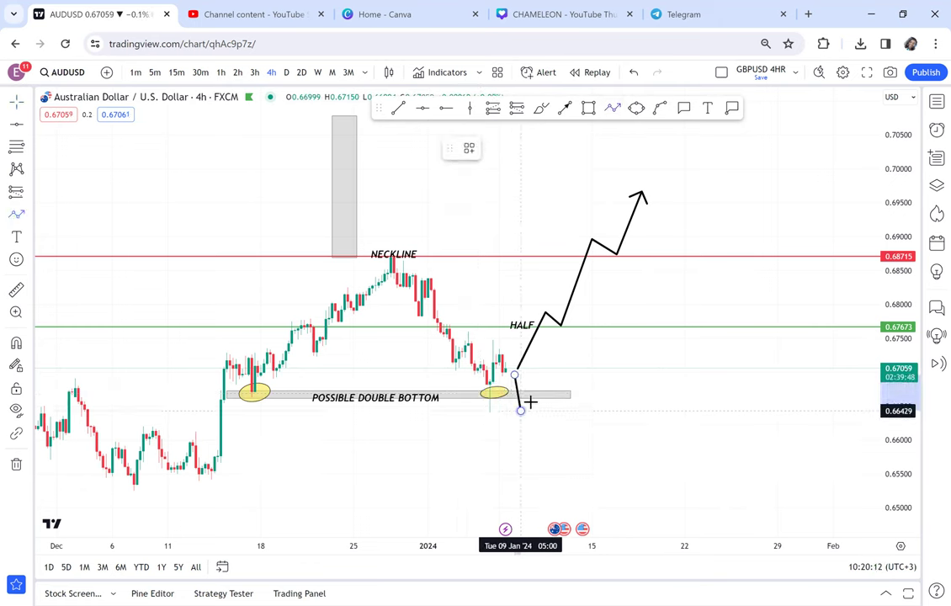
{"action": "left_click", "coordinate": [538, 394]}
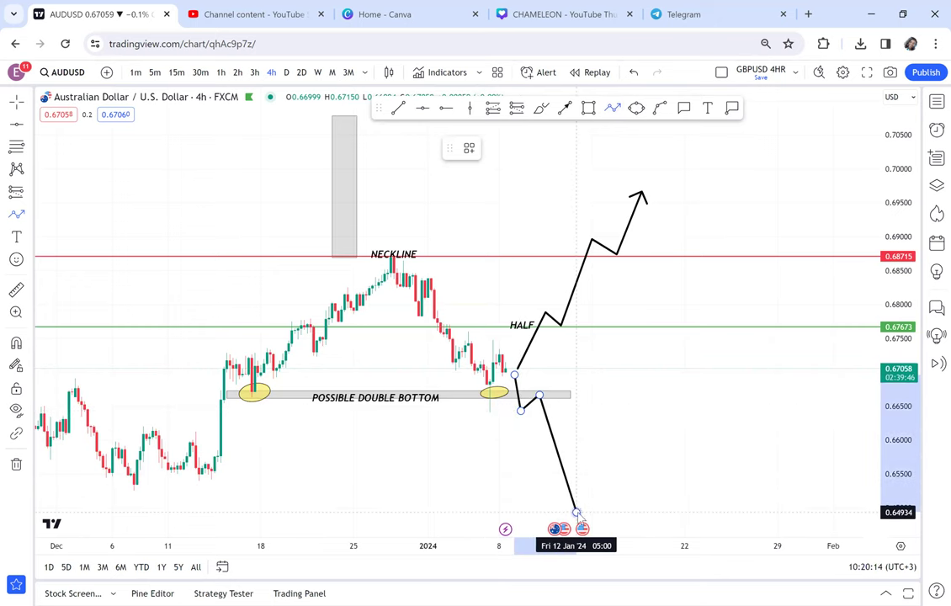
{"action": "double_click", "coordinate": [576, 511]}
- Draw a rectangle spanning the neckline to the double bottom zone and move it directly below the zone
{"action": "left_click_drag", "start_coordinate": [647, 464], "coordinate": [750, 427]}
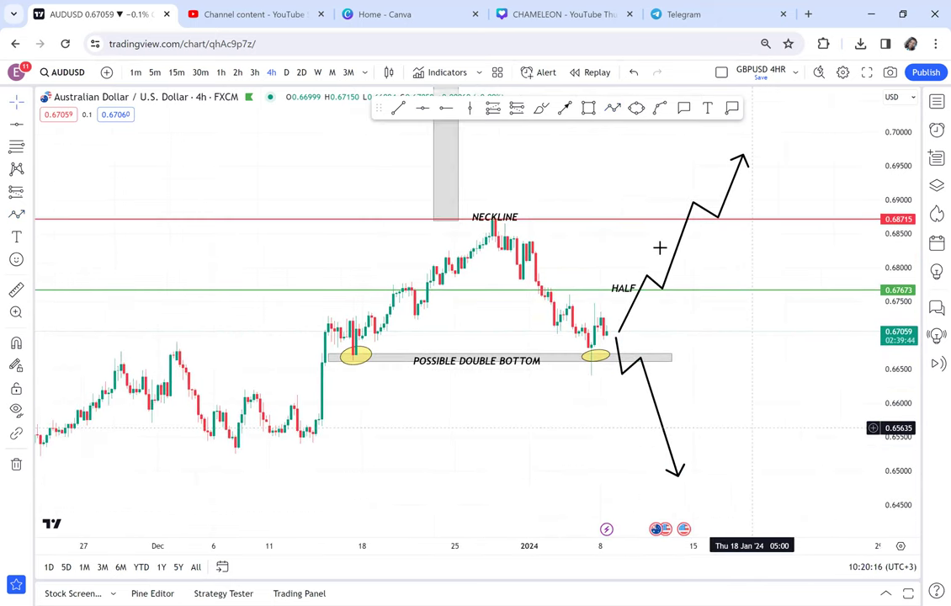
{"action": "left_click", "coordinate": [471, 217]}
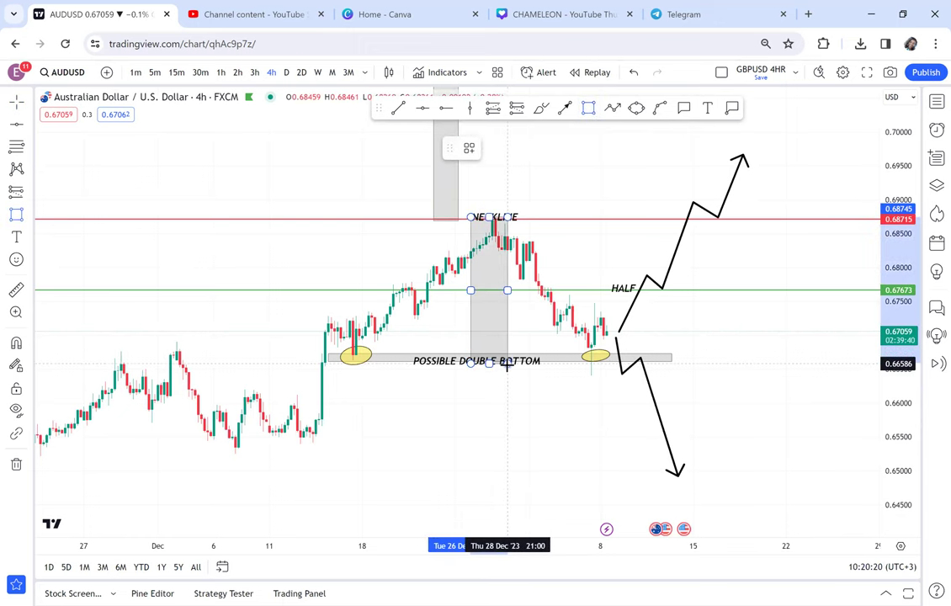
{"action": "left_click", "coordinate": [507, 364]}
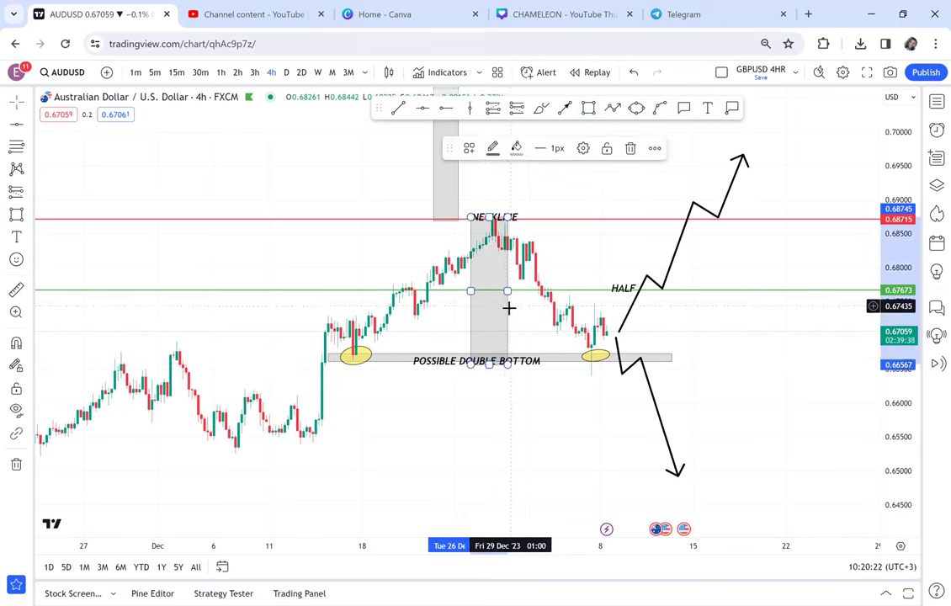
{"action": "key", "text": "Escape"}
{"action": "left_click_drag", "start_coordinate": [507, 313], "coordinate": [484, 454]}
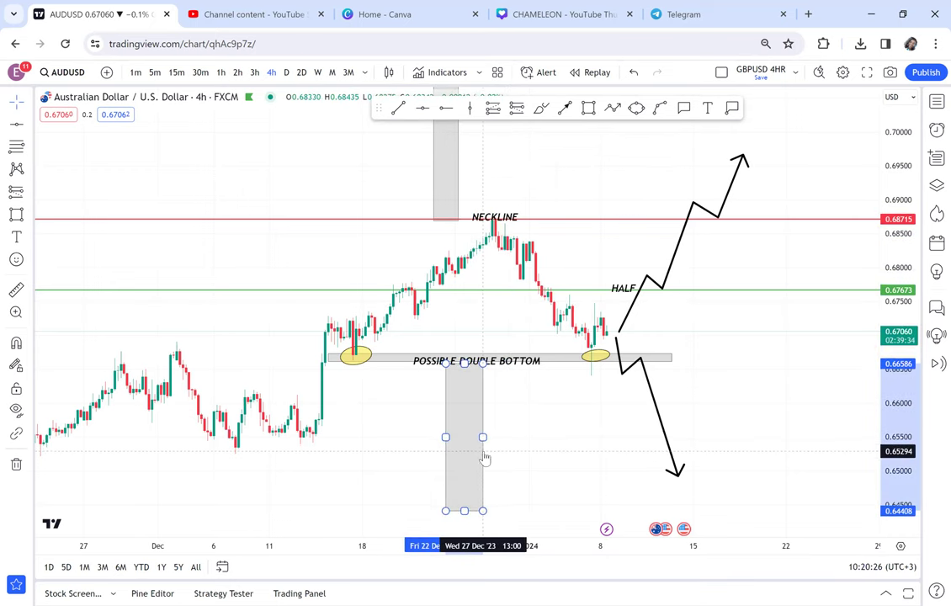
- Add a green horizontal line at 0.64417 along the base of the lower rectangle
{"action": "left_click_drag", "start_coordinate": [560, 425], "coordinate": [550, 370]}
{"action": "left_click", "coordinate": [422, 108]}
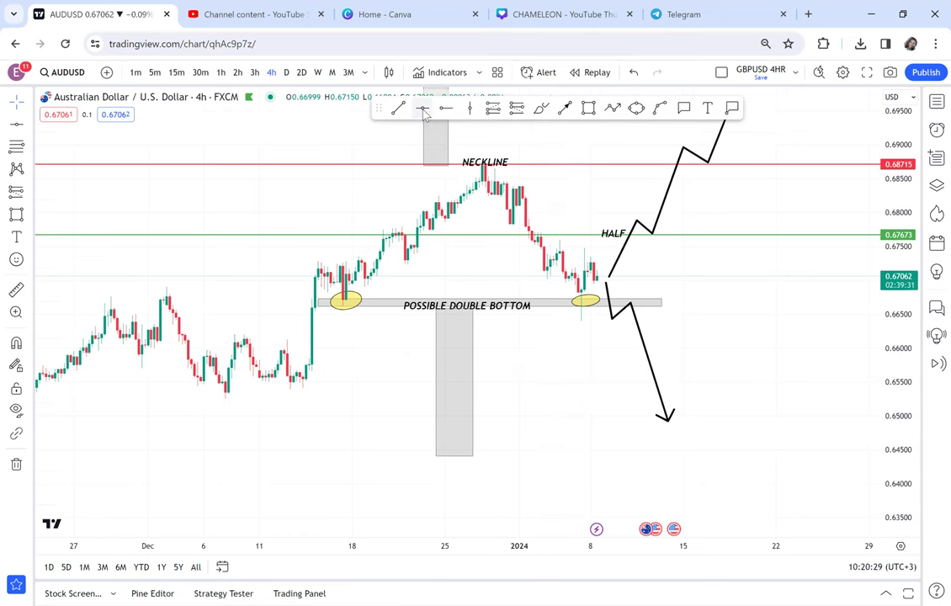
{"action": "left_click", "coordinate": [317, 455]}
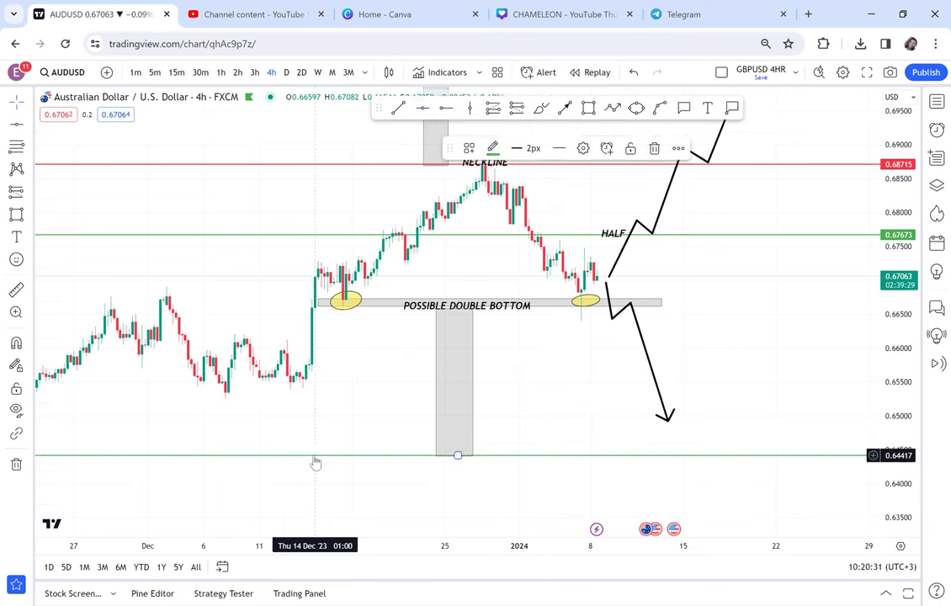
- Measure the drop from the double bottom zone to the lowest line and add a horizontal line at the lower rectangle's midpoint, 0.65497
{"action": "left_click", "coordinate": [15, 290]}
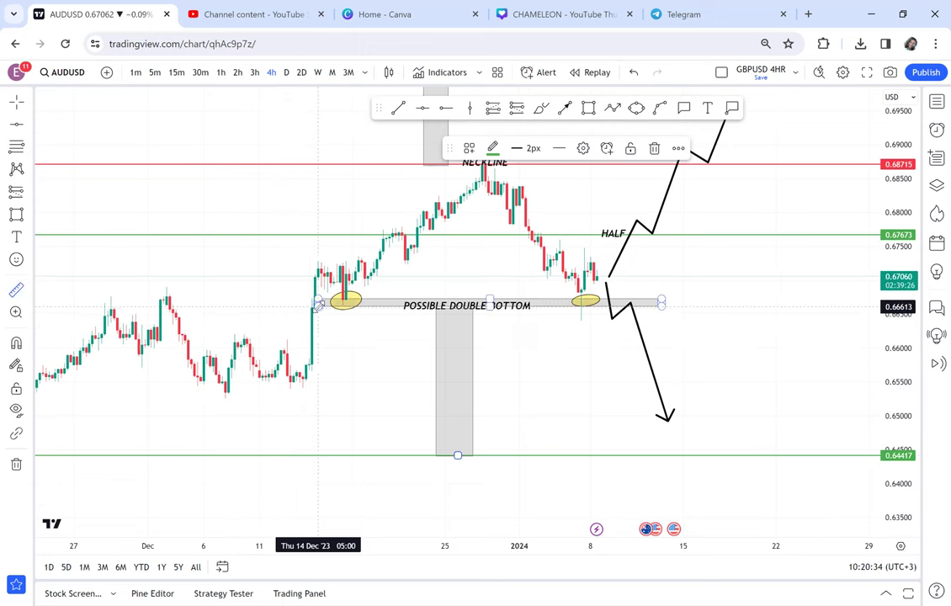
{"action": "left_click", "coordinate": [317, 305]}
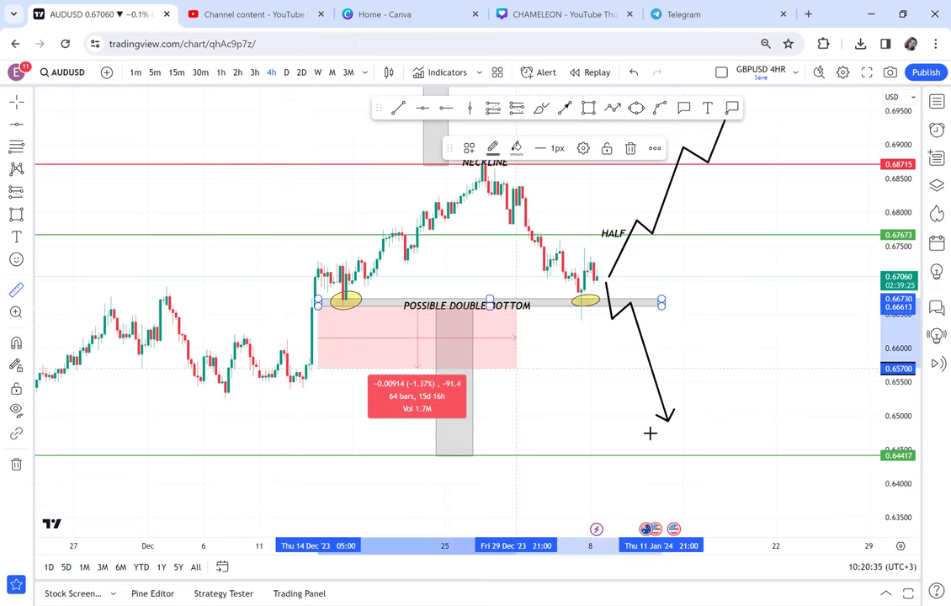
{"action": "left_click", "coordinate": [733, 457]}
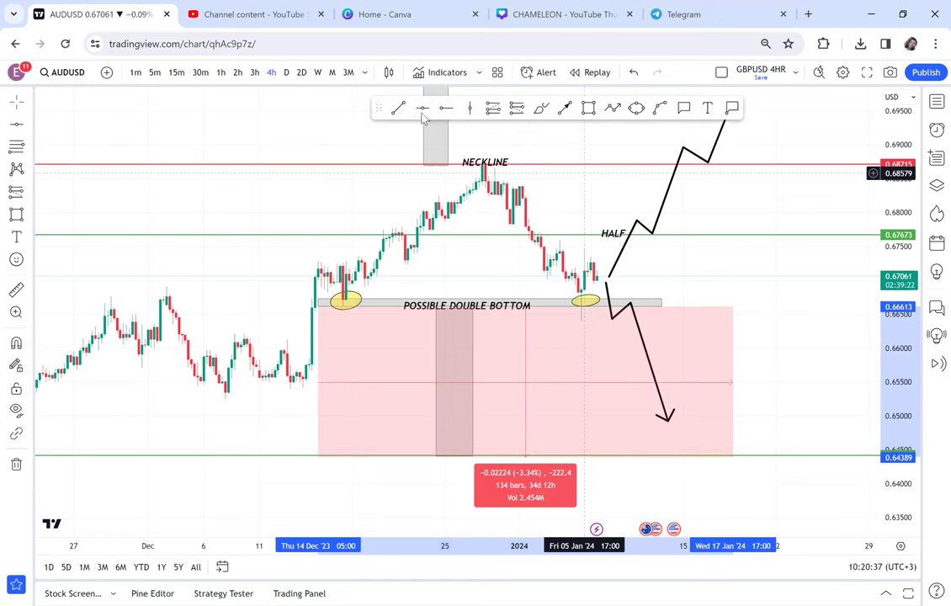
{"action": "left_click", "coordinate": [469, 382]}
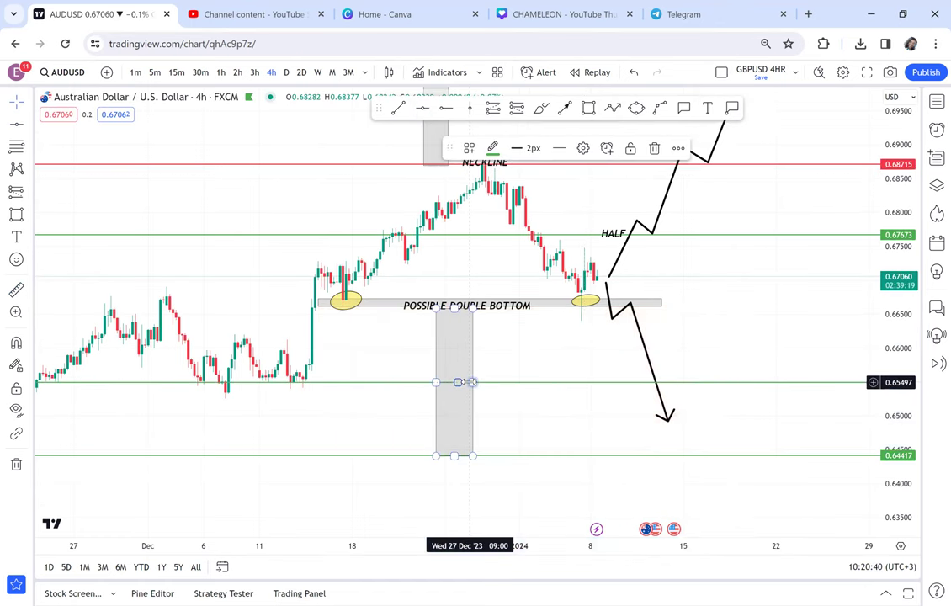
{"action": "left_click", "coordinate": [535, 401]}
- Change the colour of the horizontal line at 0.64417 to red
{"action": "left_click", "coordinate": [446, 108]}
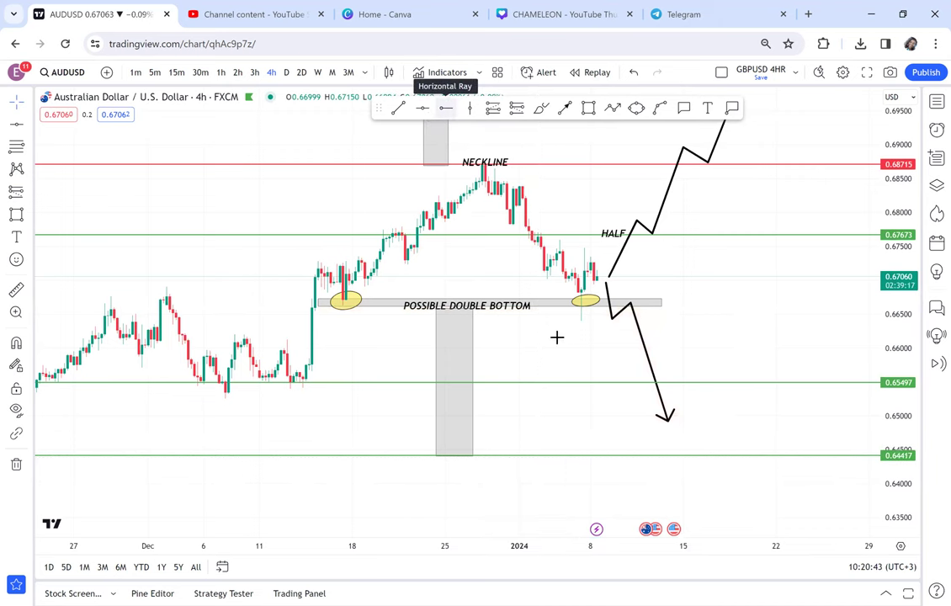
{"action": "left_click", "coordinate": [552, 457]}
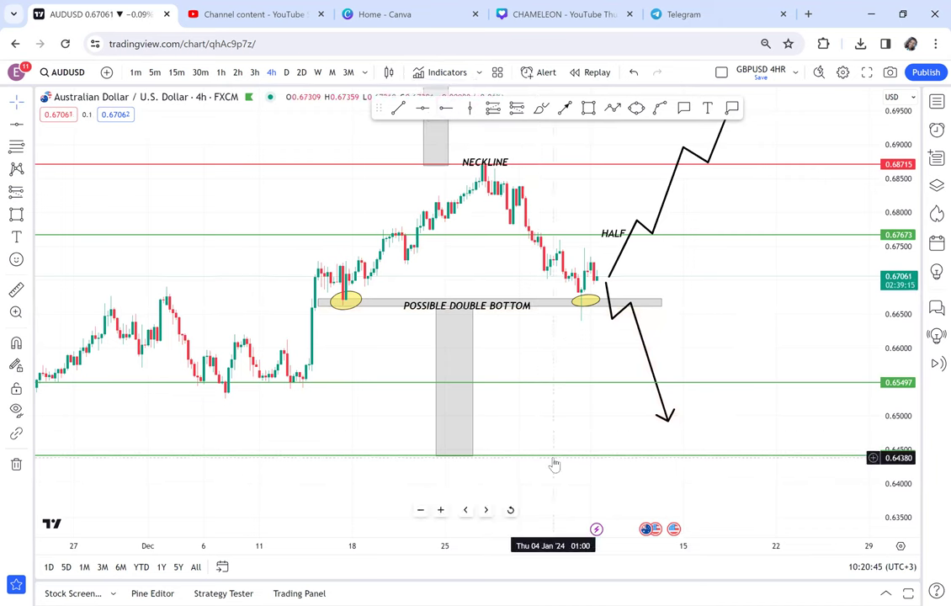
{"action": "left_click", "coordinate": [553, 457]}
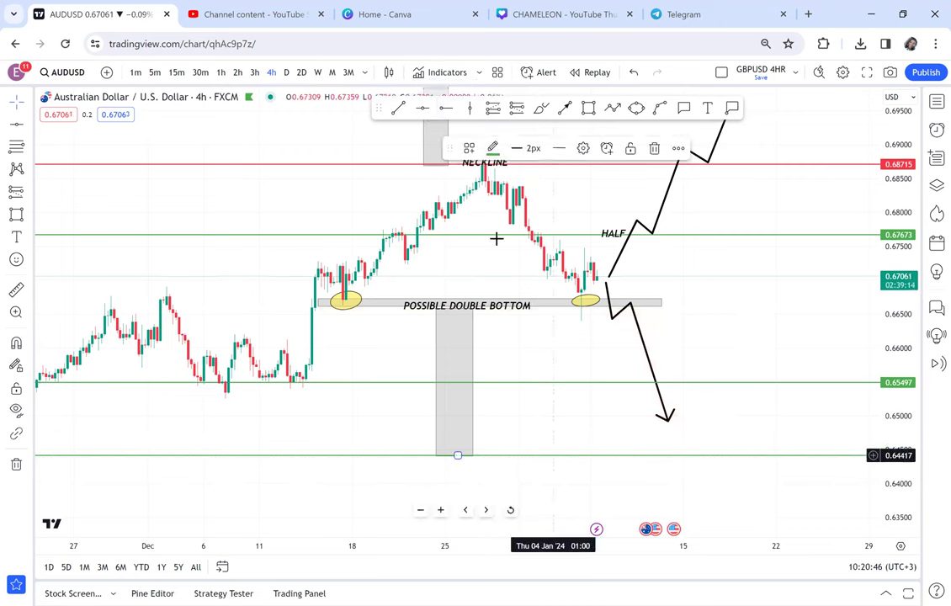
{"action": "left_click", "coordinate": [493, 149]}
{"action": "left_click", "coordinate": [493, 190]}
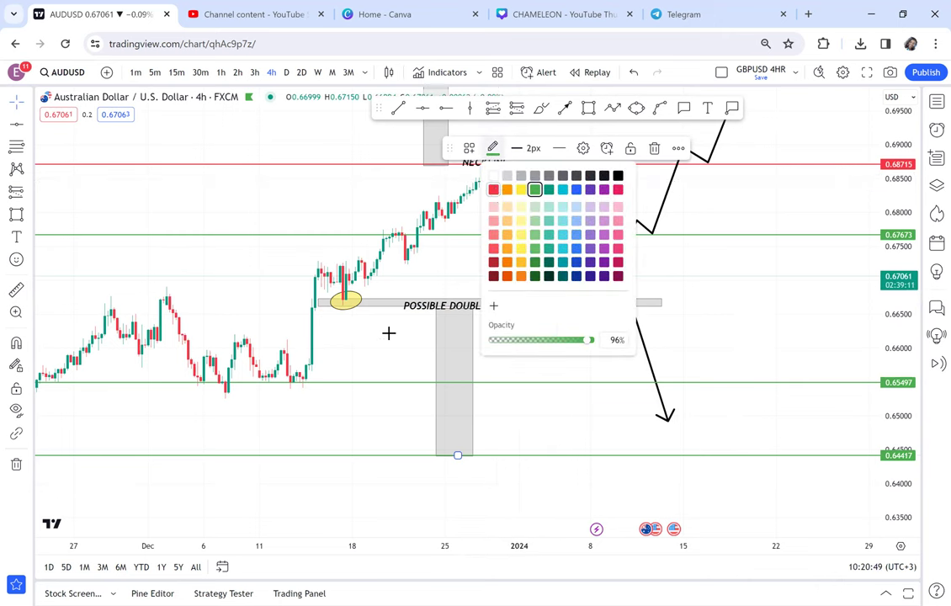
{"action": "left_click", "coordinate": [388, 331]}
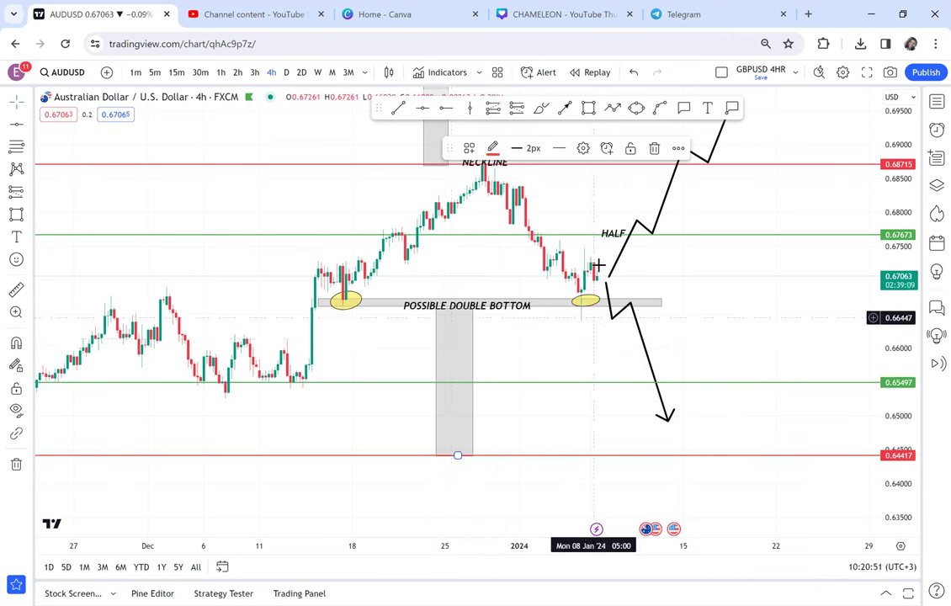
- Change the background fill of the rectangle below the double bottom zone to yellow
{"action": "left_click_drag", "start_coordinate": [575, 339], "coordinate": [524, 358]}
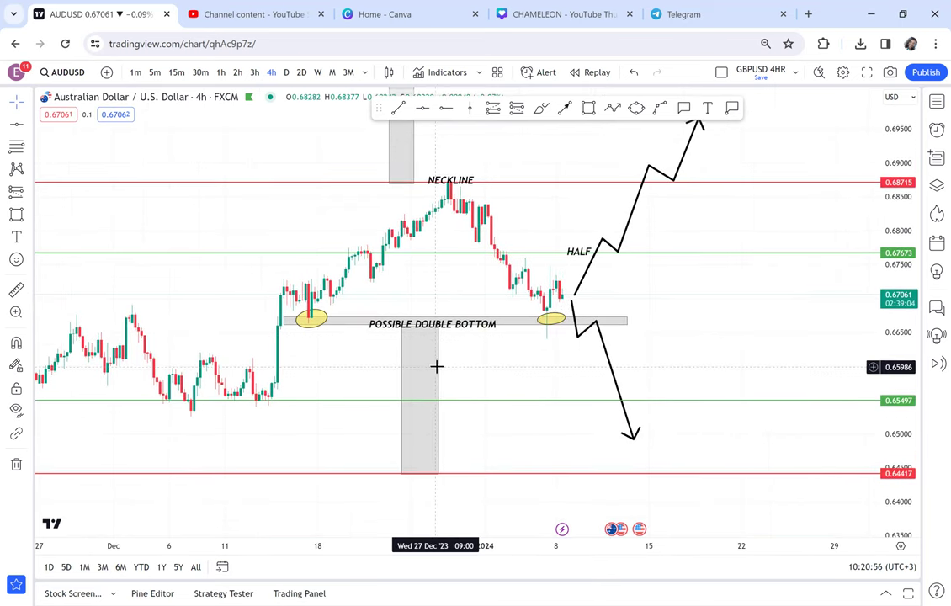
{"action": "left_click", "coordinate": [436, 370]}
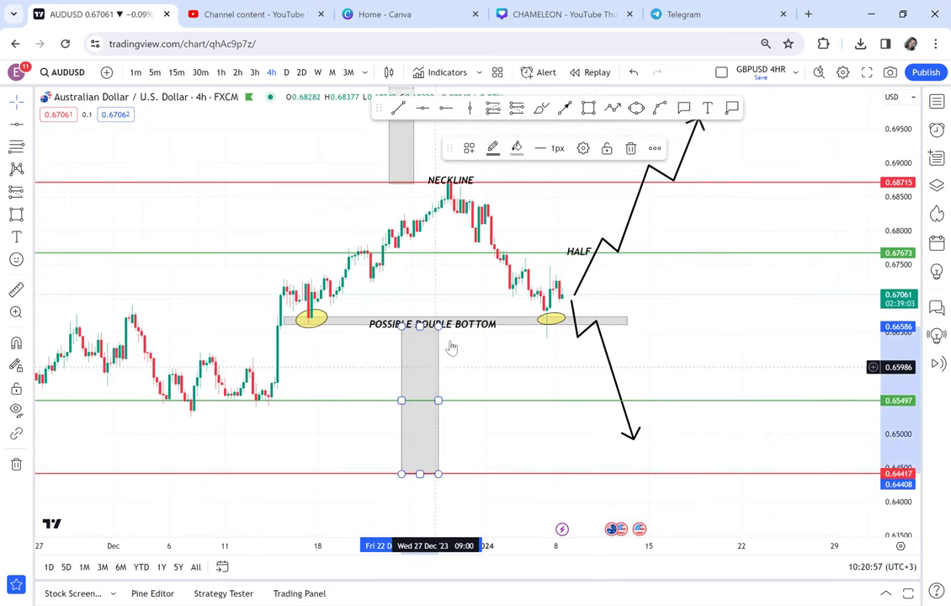
{"action": "left_click", "coordinate": [517, 149]}
{"action": "left_click", "coordinate": [545, 190]}
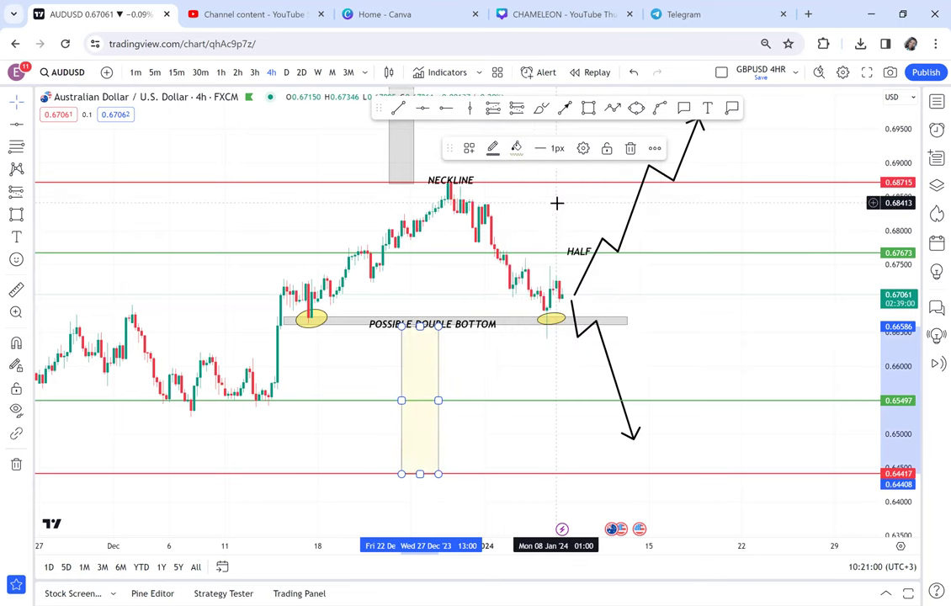
{"action": "left_click", "coordinate": [547, 272]}
- Change the background fill of the rectangle above the neckline to yellow
{"action": "left_click_drag", "start_coordinate": [518, 238], "coordinate": [513, 323]}
{"action": "left_click_drag", "start_coordinate": [432, 253], "coordinate": [448, 304]}
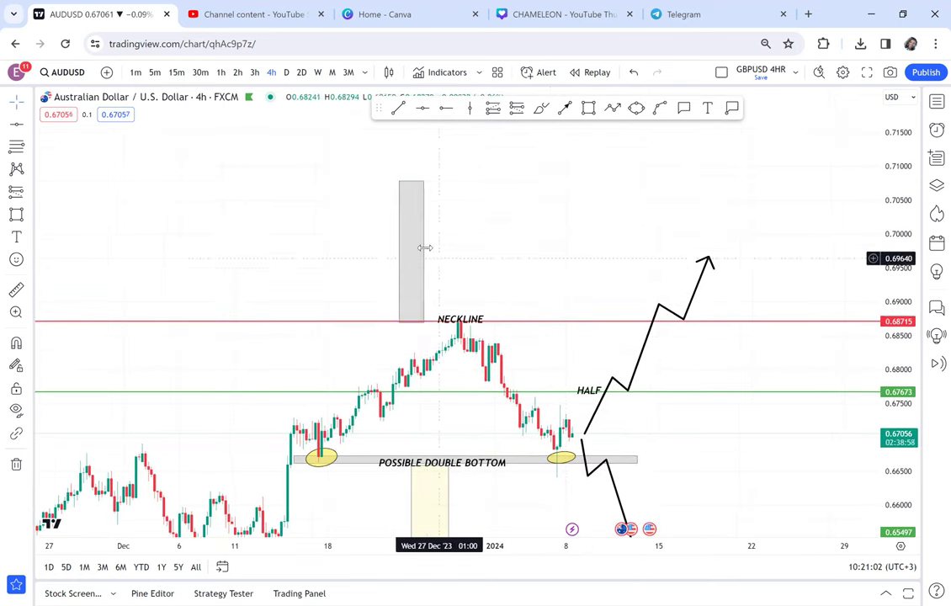
{"action": "left_click", "coordinate": [411, 235]}
{"action": "left_click", "coordinate": [516, 148]}
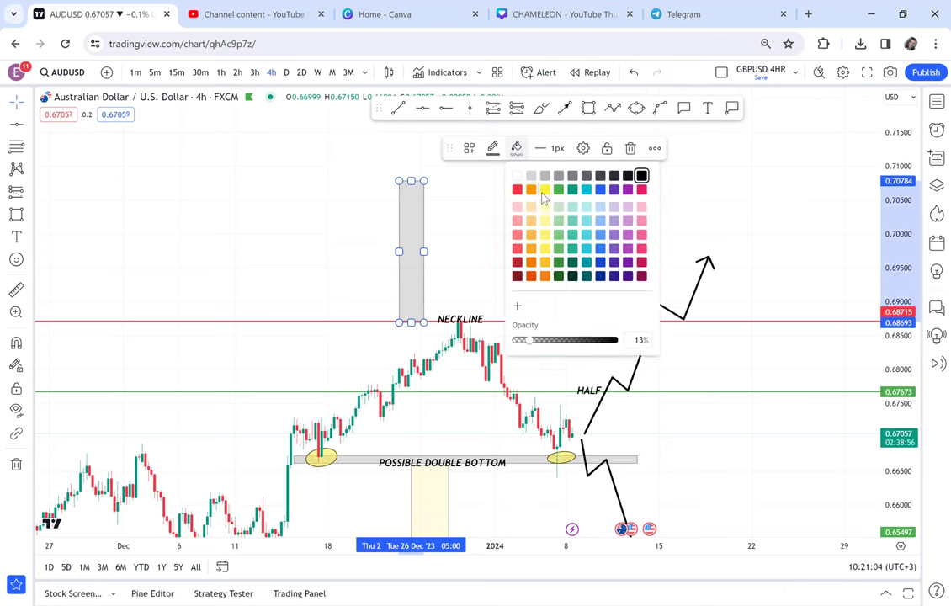
{"action": "left_click", "coordinate": [545, 190]}
{"action": "left_click", "coordinate": [675, 424]}
{"action": "left_click_drag", "start_coordinate": [694, 442], "coordinate": [688, 434]}
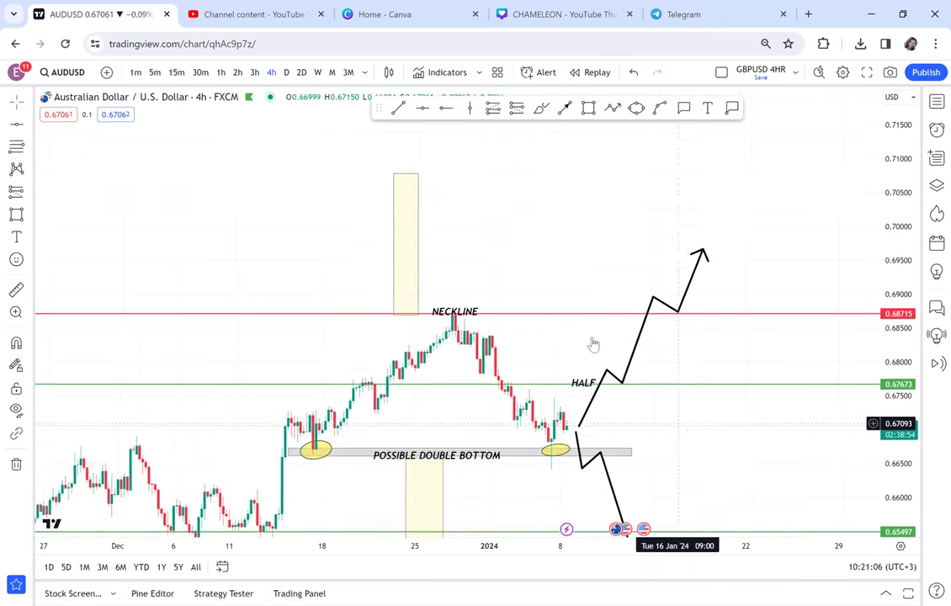
- Delete the upward projected path that rises through the HALF level and the neckline
{"action": "left_click_drag", "start_coordinate": [593, 343], "coordinate": [591, 337]}
{"action": "scroll", "coordinate": [592, 337], "scroll_direction": "down", "scroll_amount": 1}
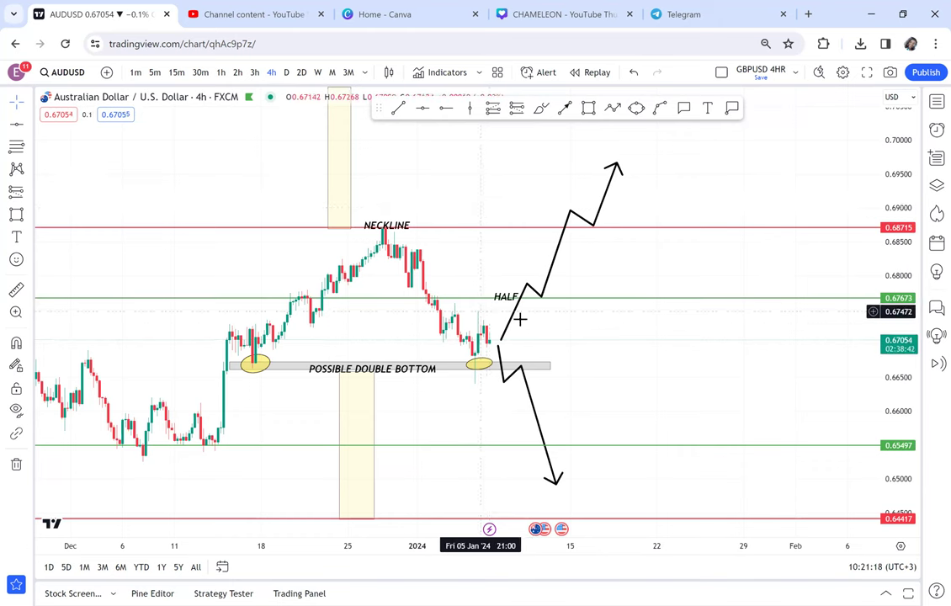
{"action": "left_click", "coordinate": [529, 287]}
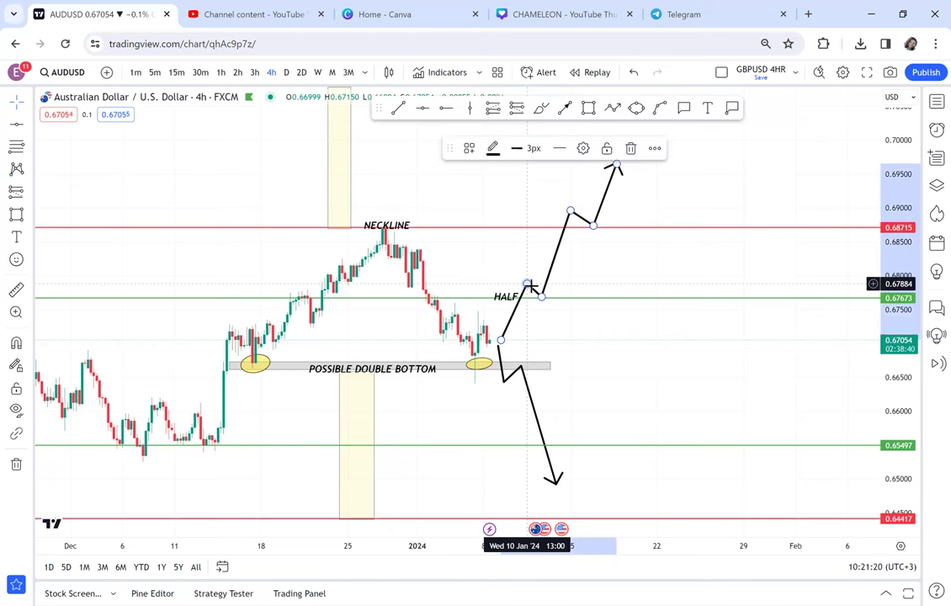
{"action": "key", "text": "Delete"}
- Draw a narrow rectangle from about 0.67038 to 0.67878 beside the latest candles and fill it green at 92% opacity
{"action": "left_click", "coordinate": [587, 108]}
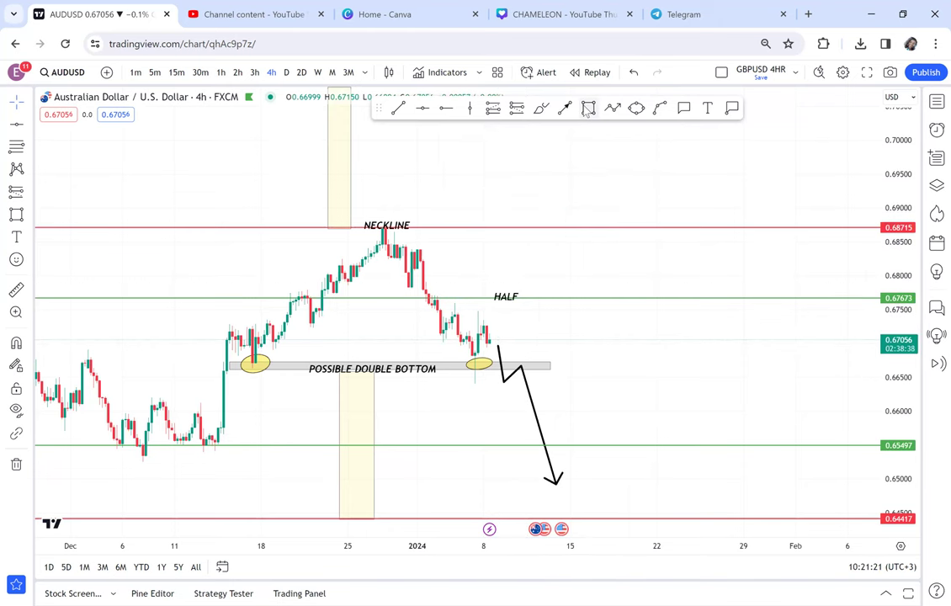
{"action": "left_click", "coordinate": [500, 340]}
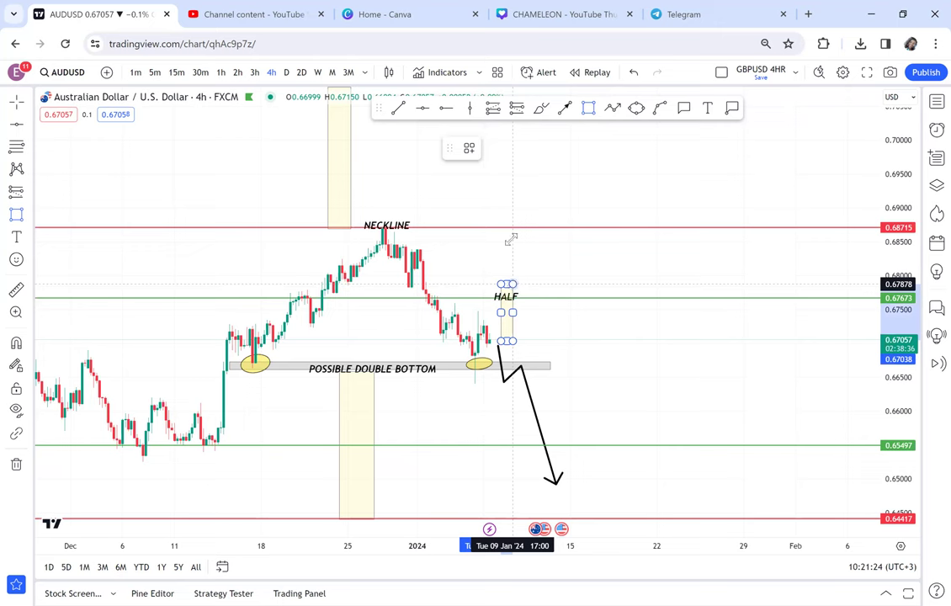
{"action": "left_click", "coordinate": [516, 148]}
{"action": "left_click_drag", "start_coordinate": [530, 341], "coordinate": [579, 340]}
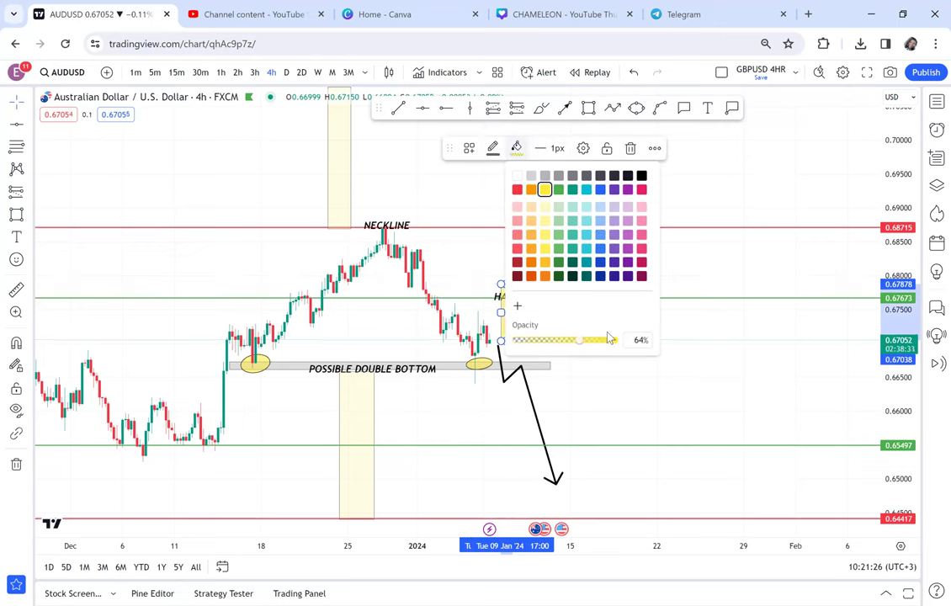
{"action": "left_click", "coordinate": [558, 262]}
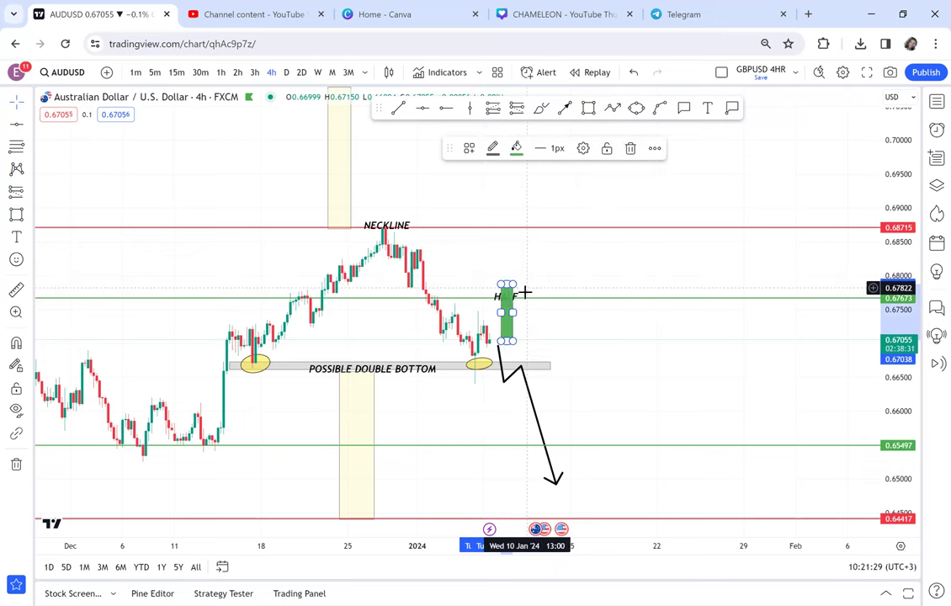
{"action": "left_click", "coordinate": [627, 278]}
- Draw a narrow rectangle from about 0.66844 to 0.66235 below the green one and fill it red
{"action": "left_click_drag", "start_coordinate": [522, 303], "coordinate": [657, 237]}
{"action": "left_click", "coordinate": [588, 108]}
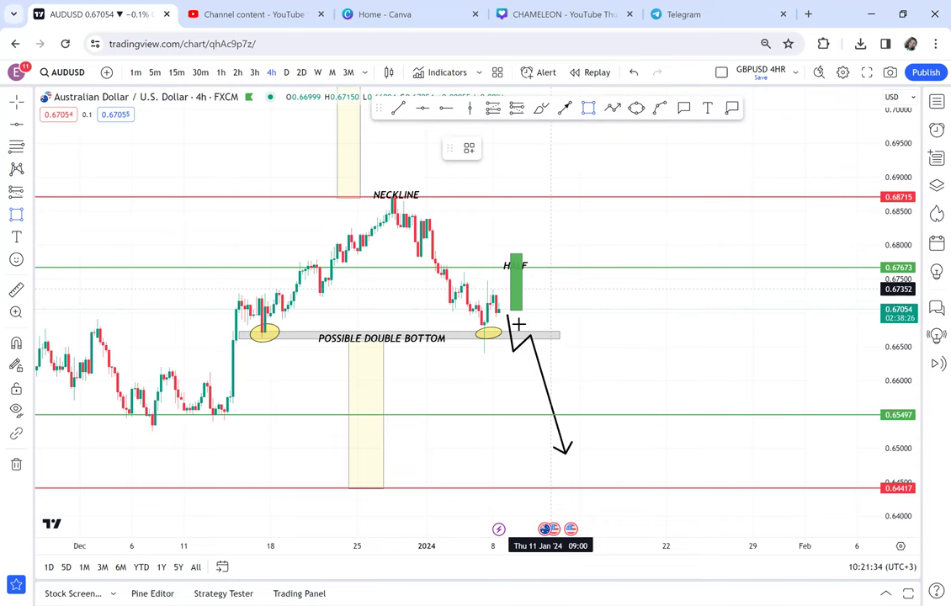
{"action": "left_click_drag", "start_coordinate": [519, 324], "coordinate": [530, 364]}
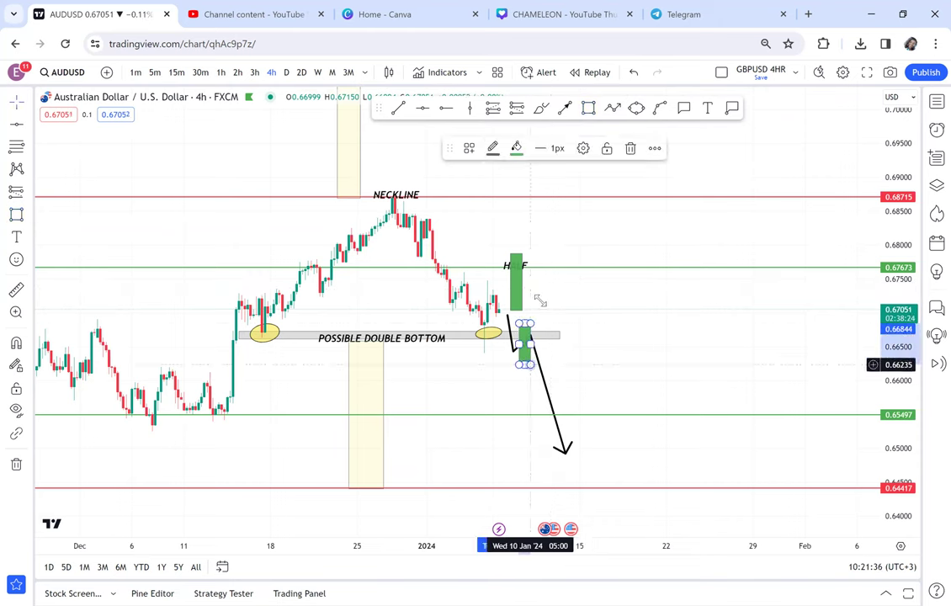
{"action": "left_click", "coordinate": [516, 148]}
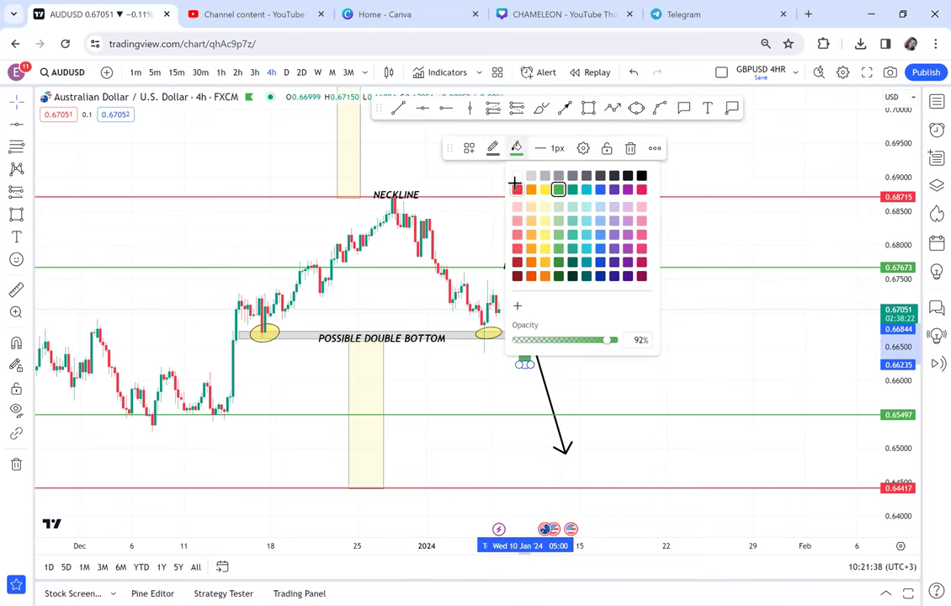
{"action": "left_click", "coordinate": [516, 188]}
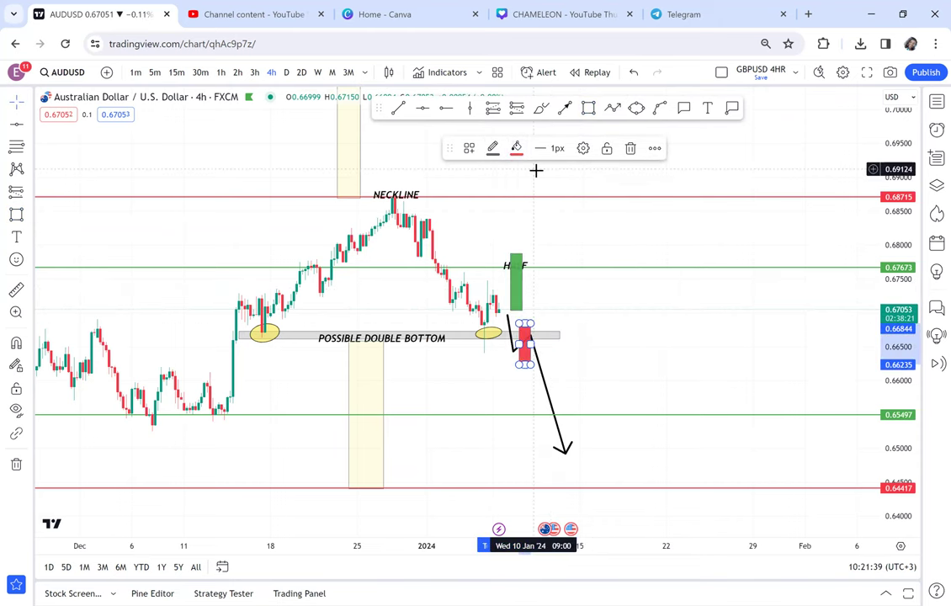
- Add a horizontal ray at 0.66641 along the zone's lower edge and draw an arrow pointing towards the second bottom's wick
{"action": "left_click", "coordinate": [447, 112]}
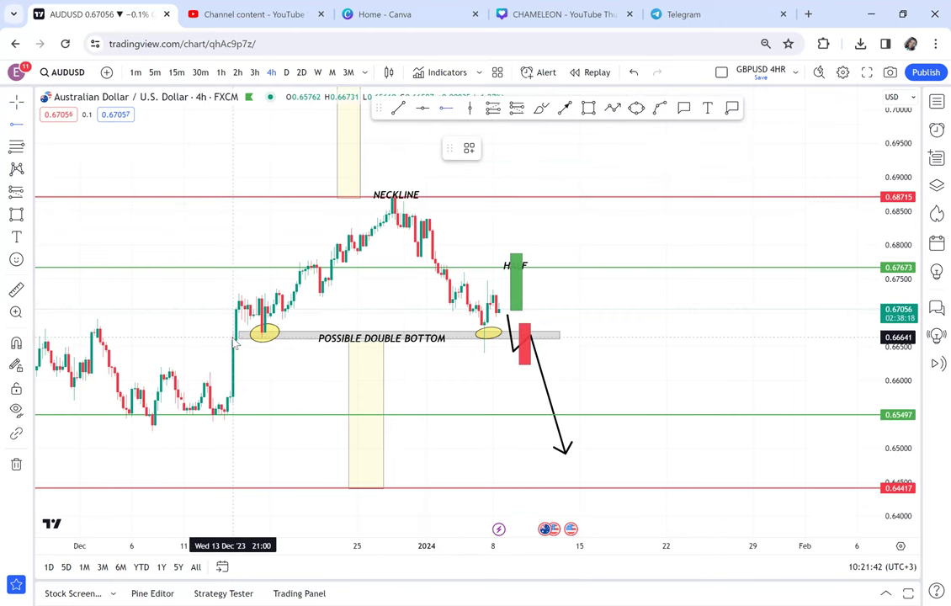
{"action": "key", "text": "alt+j"}
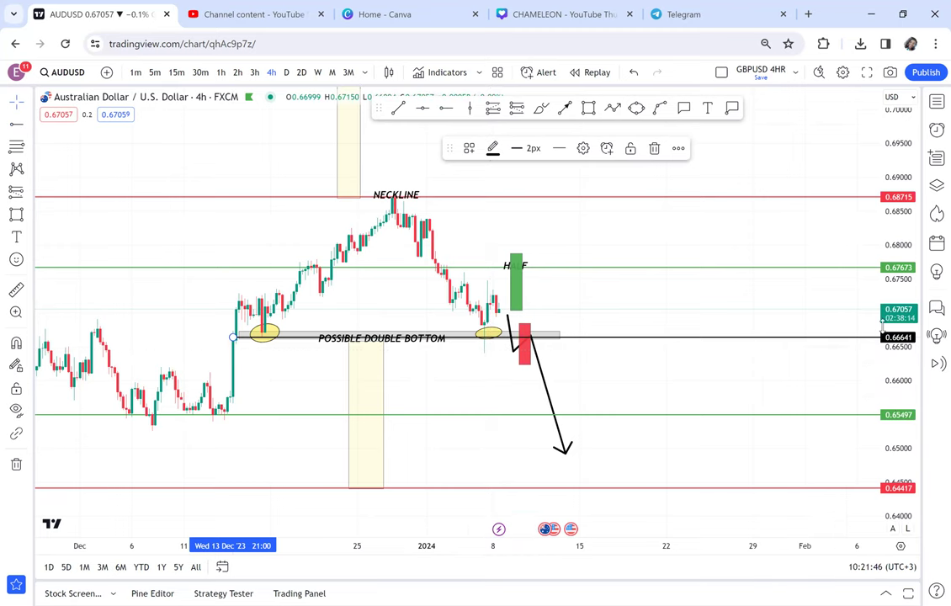
{"action": "left_click_drag", "start_coordinate": [882, 327], "coordinate": [880, 217]}
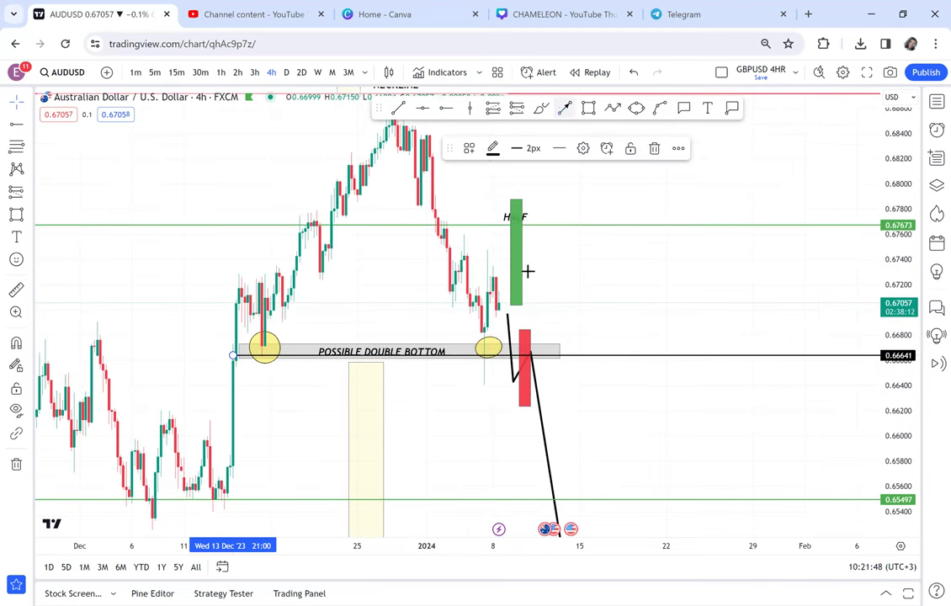
{"action": "left_click", "coordinate": [361, 422]}
{"action": "left_click", "coordinate": [454, 376]}
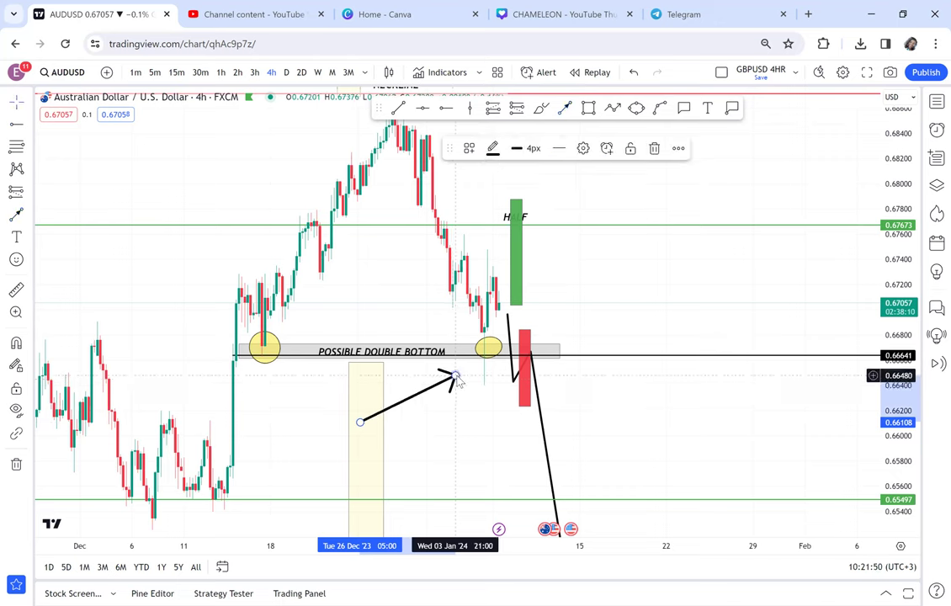
- Delete the red rectangle and add a horizontal ray at 0.66416 along the low of the second bottom's wick
{"action": "left_click", "coordinate": [524, 402]}
{"action": "key", "text": "Delete"}
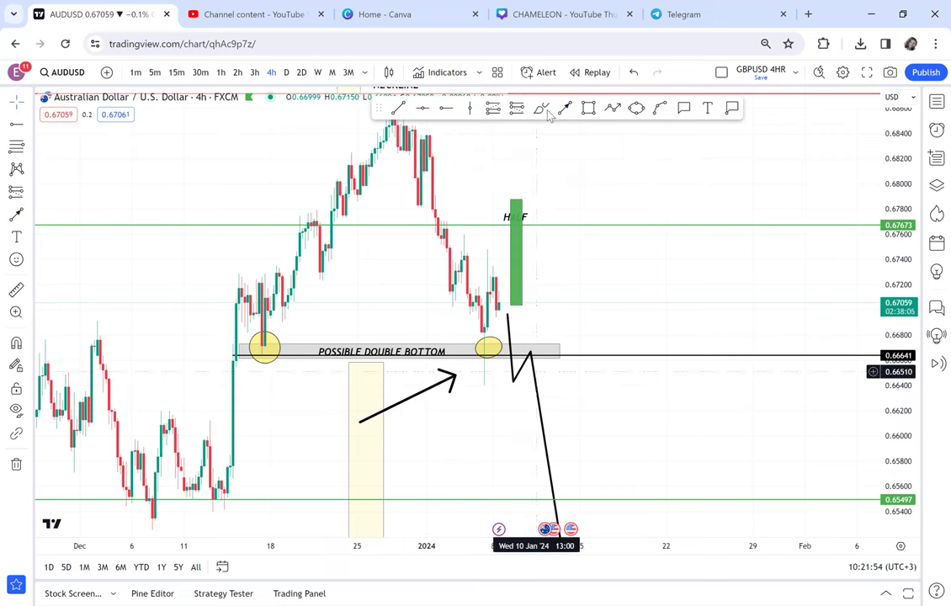
{"action": "left_click", "coordinate": [446, 108]}
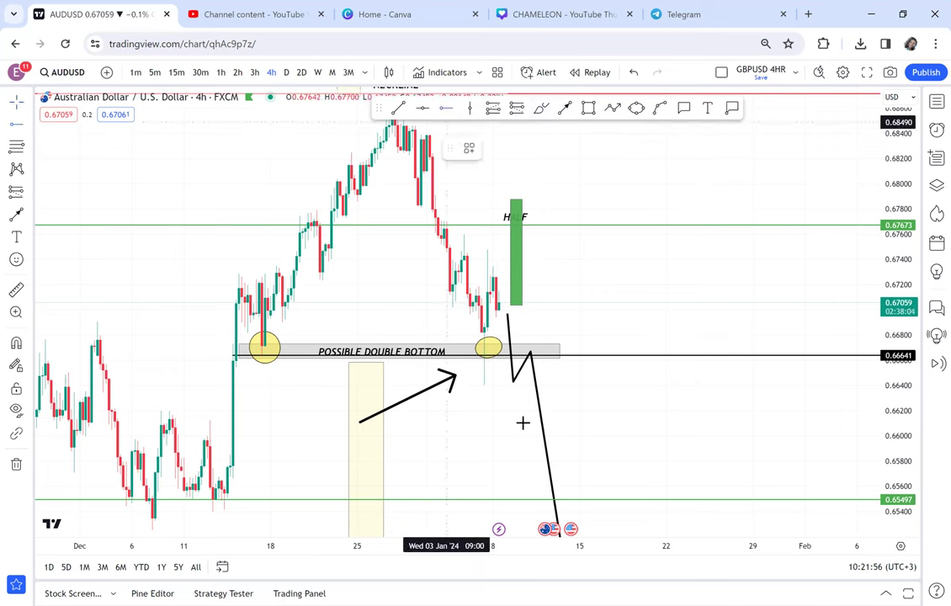
{"action": "left_click", "coordinate": [435, 381]}
{"action": "left_click_drag", "start_coordinate": [435, 381], "coordinate": [421, 383]}
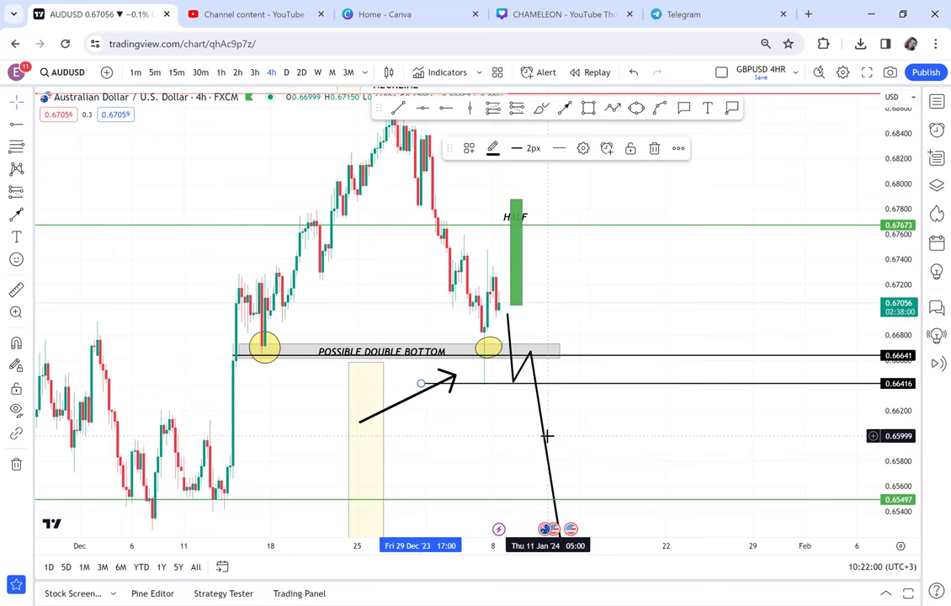
- Replace the downward projected path with a zigzag that breaks and retests the 0.66641 and 0.66416 rays, ending at about 0.65771
{"action": "left_click", "coordinate": [544, 433]}
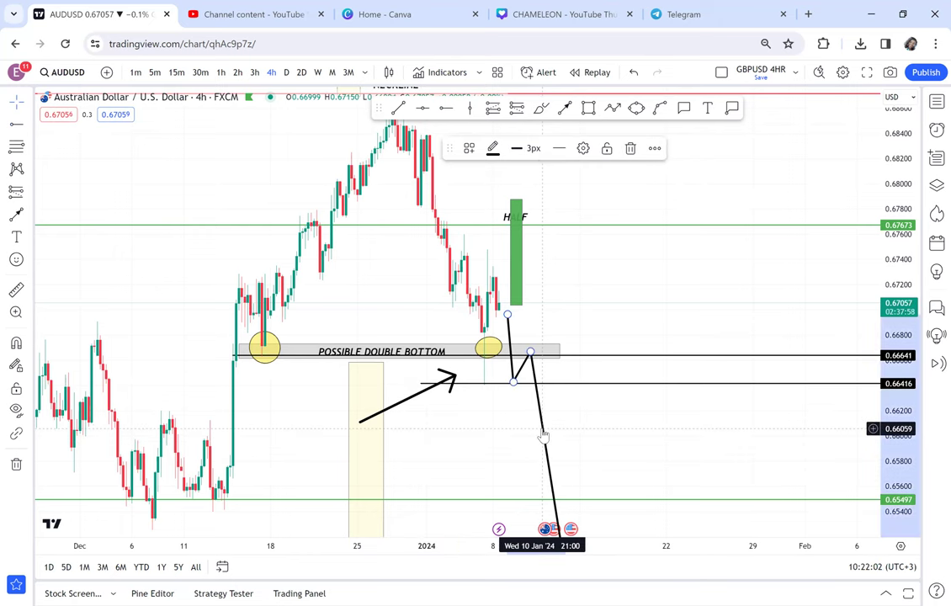
{"action": "key", "text": "Delete"}
{"action": "scroll", "coordinate": [711, 266], "scroll_direction": "up", "scroll_amount": 1}
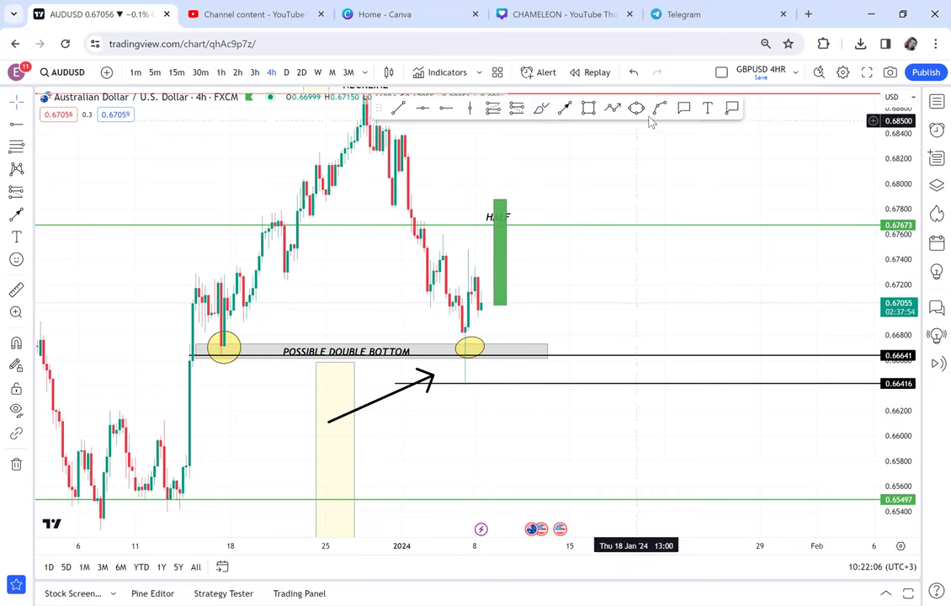
{"action": "left_click", "coordinate": [613, 109]}
{"action": "left_click", "coordinate": [554, 343]}
{"action": "left_click", "coordinate": [560, 371]}
{"action": "left_click", "coordinate": [579, 356]}
{"action": "left_click", "coordinate": [595, 400]}
{"action": "left_click", "coordinate": [611, 385]}
{"action": "double_click", "coordinate": [627, 463]}
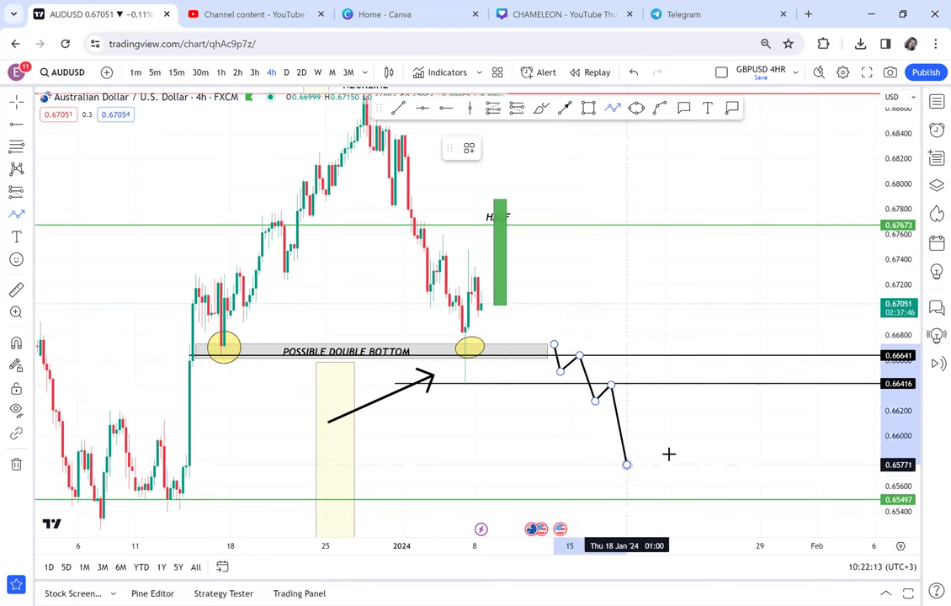
{"action": "left_click", "coordinate": [559, 170]}
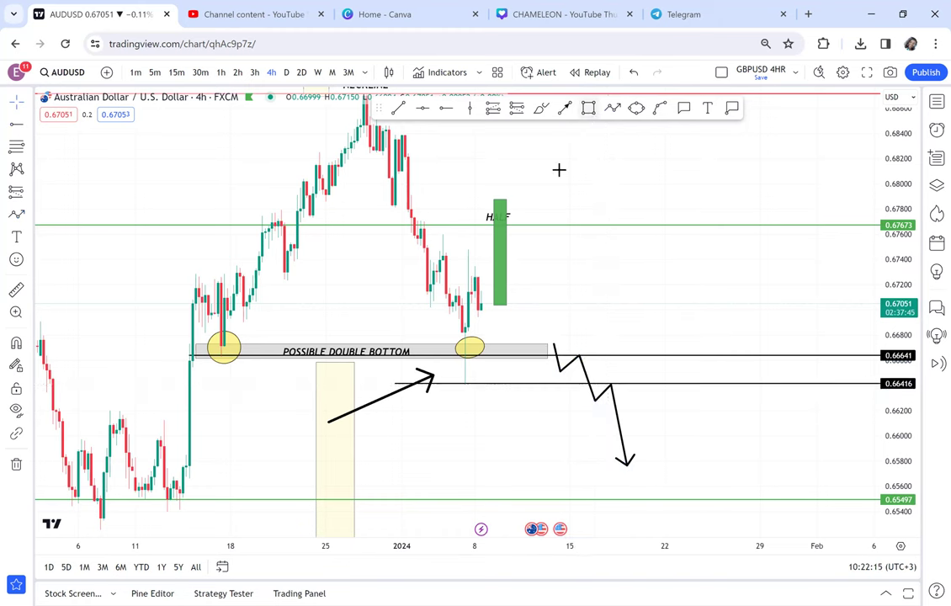
- Draw a red rectangle from about 0.66987 to 0.66322 directly beneath the green one
{"action": "key", "text": "alt+shift+r"}
{"action": "left_click", "coordinate": [494, 312]}
{"action": "left_click_drag", "start_coordinate": [498, 385], "coordinate": [506, 396]}
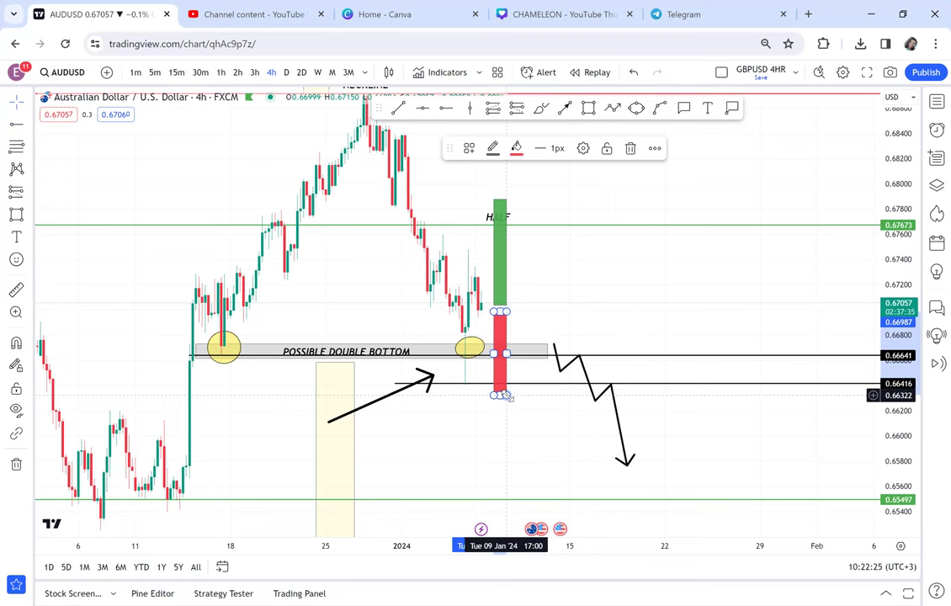
{"action": "left_click", "coordinate": [518, 459]}
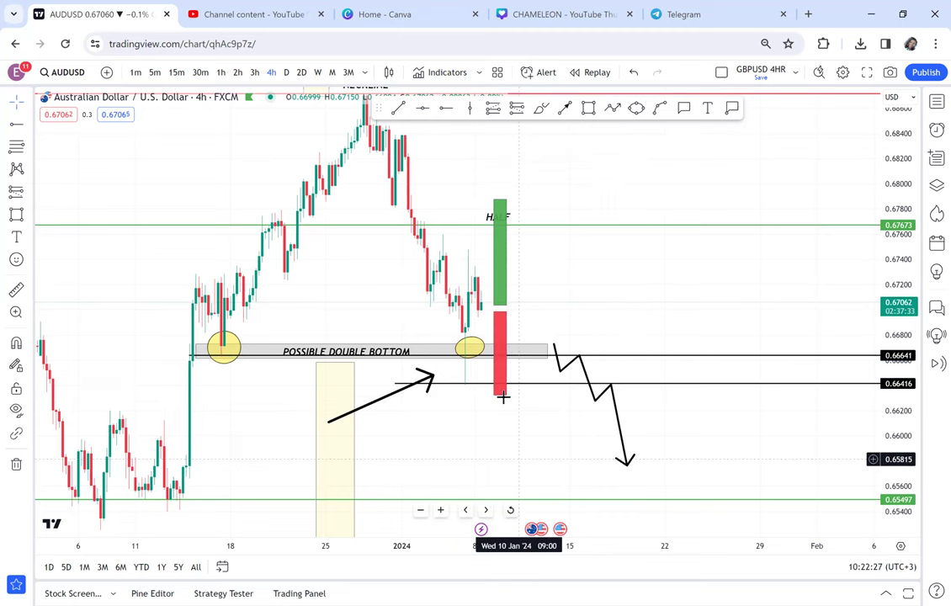
- Delete the red and green rectangles beside the latest candles
{"action": "left_click_drag", "start_coordinate": [517, 505], "coordinate": [503, 397]}
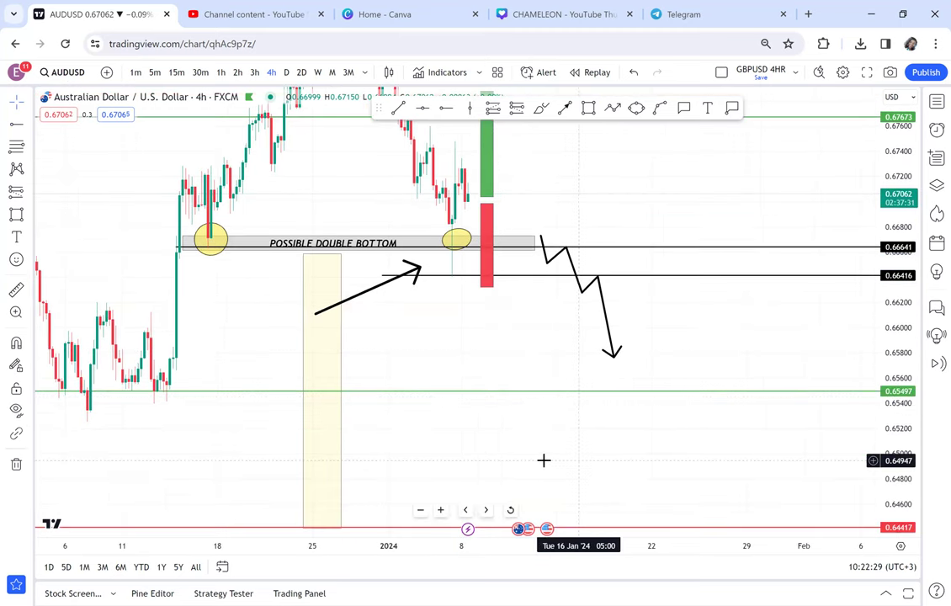
{"action": "left_click_drag", "start_coordinate": [526, 535], "coordinate": [543, 452]}
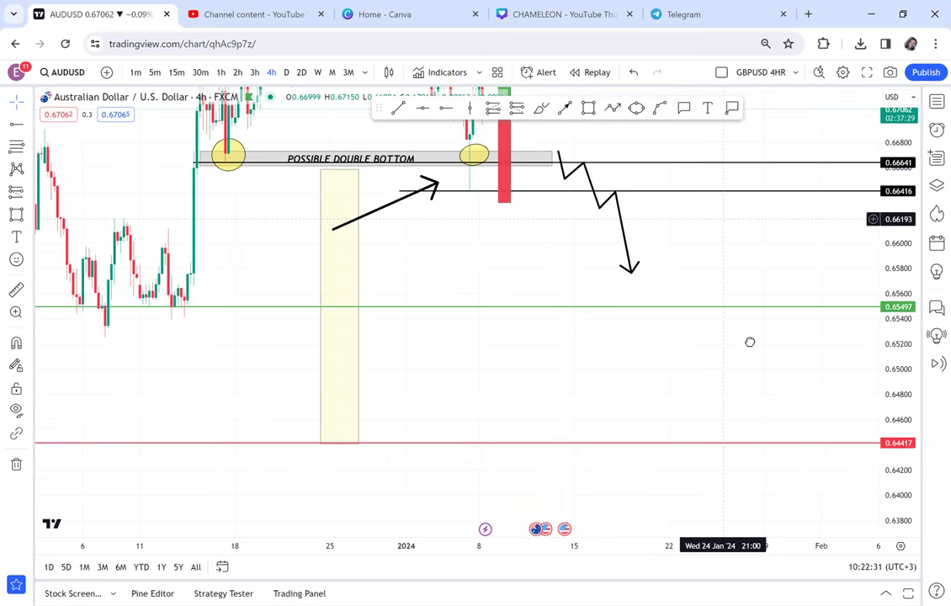
{"action": "left_click_drag", "start_coordinate": [731, 215], "coordinate": [749, 341]}
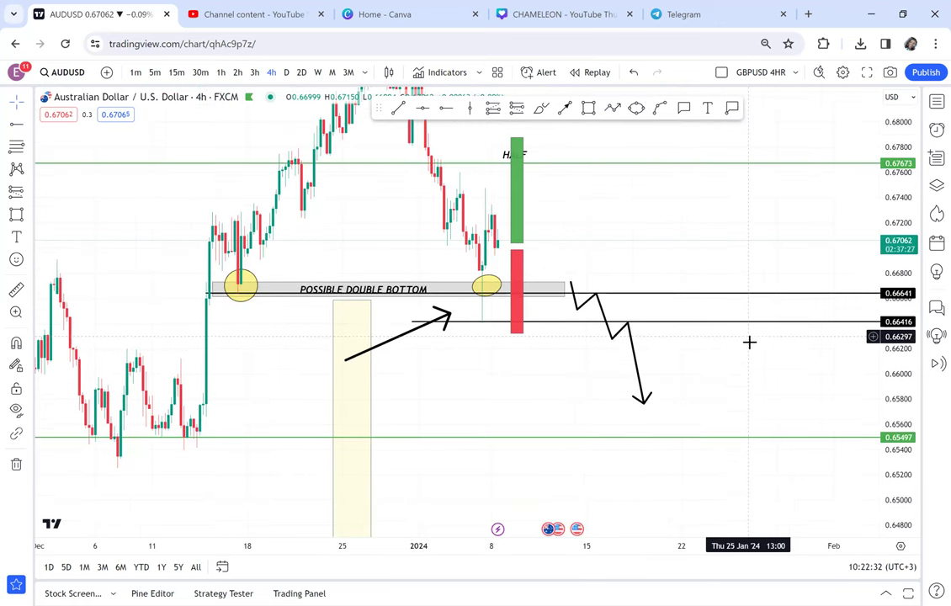
{"action": "left_click", "coordinate": [521, 272]}
{"action": "left_click", "coordinate": [521, 270]}
{"action": "left_click_drag", "start_coordinate": [521, 266], "coordinate": [523, 248]}
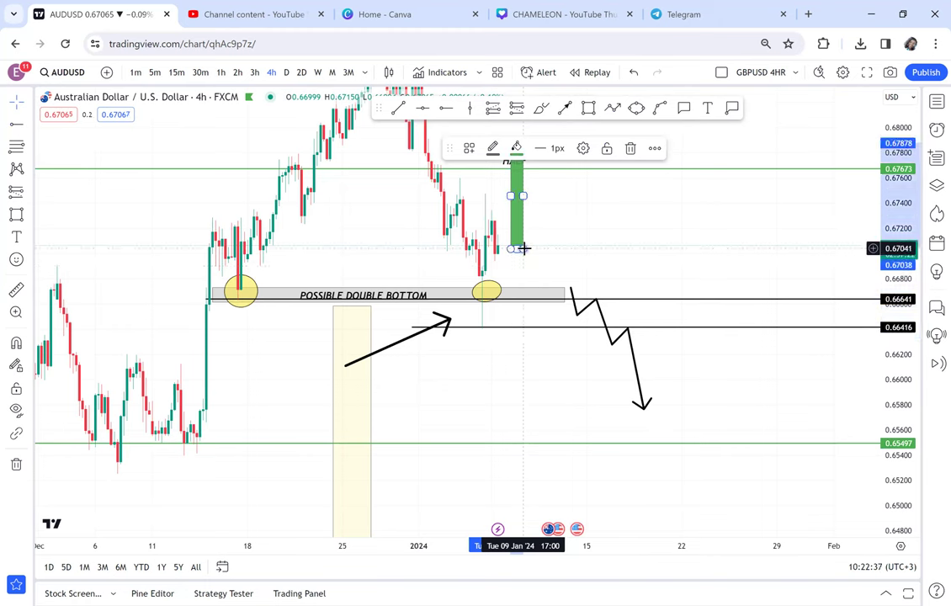
{"action": "key", "text": "Delete"}
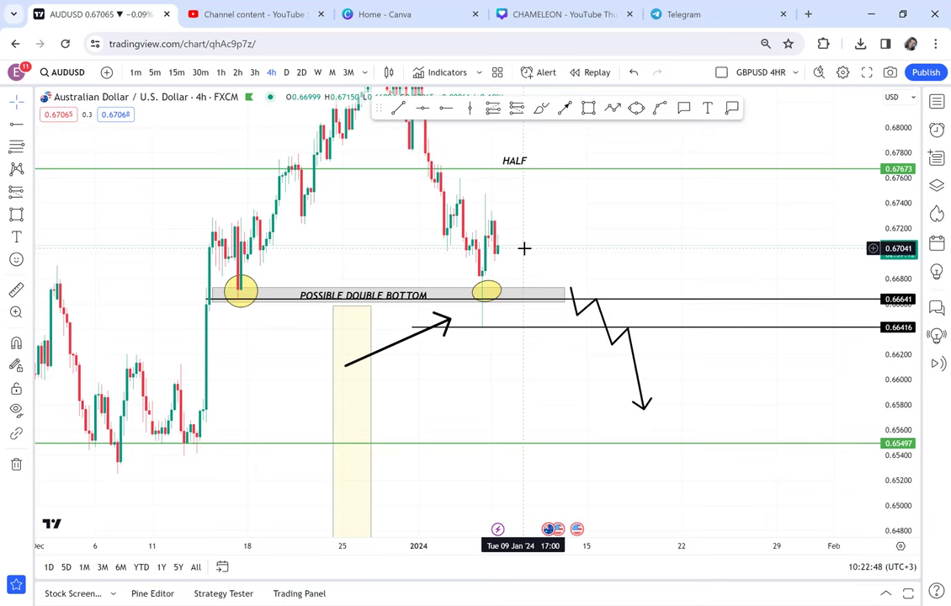
- Add a horizontal ray at 0.67056 starting just before the second bottom, near the current price
{"action": "scroll", "coordinate": [523, 248], "scroll_direction": "up", "scroll_amount": 5}
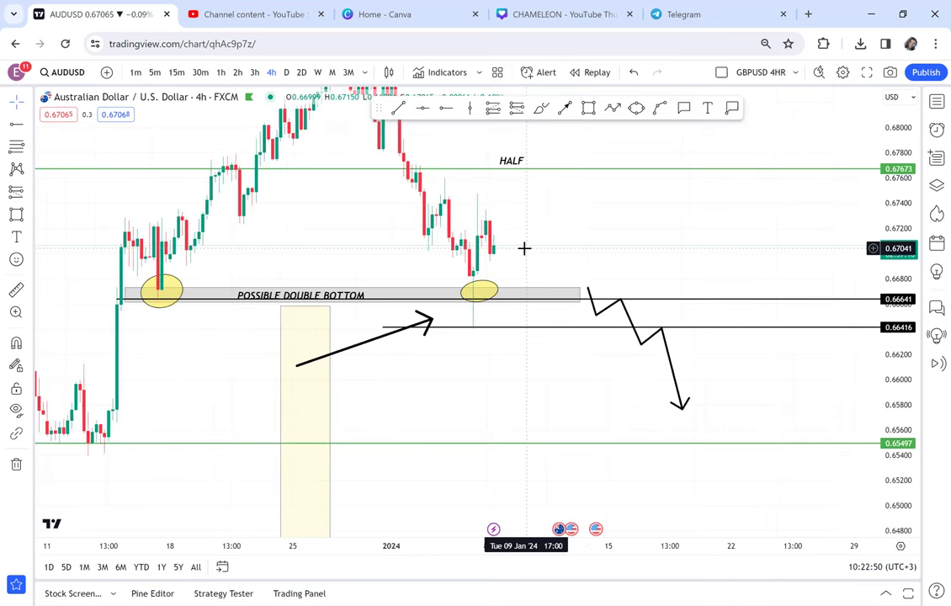
{"action": "left_click_drag", "start_coordinate": [913, 360], "coordinate": [886, 316]}
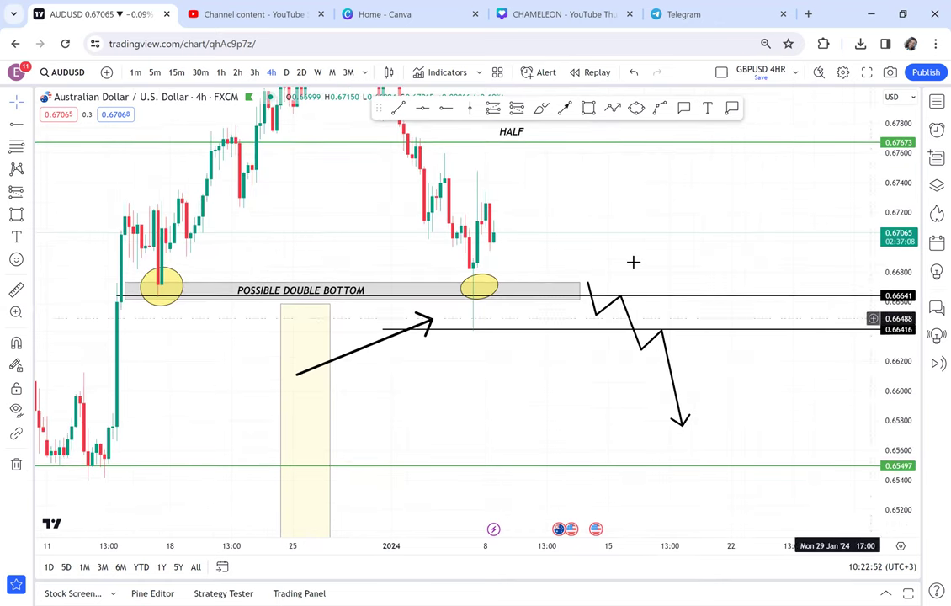
{"action": "scroll", "coordinate": [633, 262], "scroll_direction": "up", "scroll_amount": 2}
{"action": "left_click", "coordinate": [445, 107]}
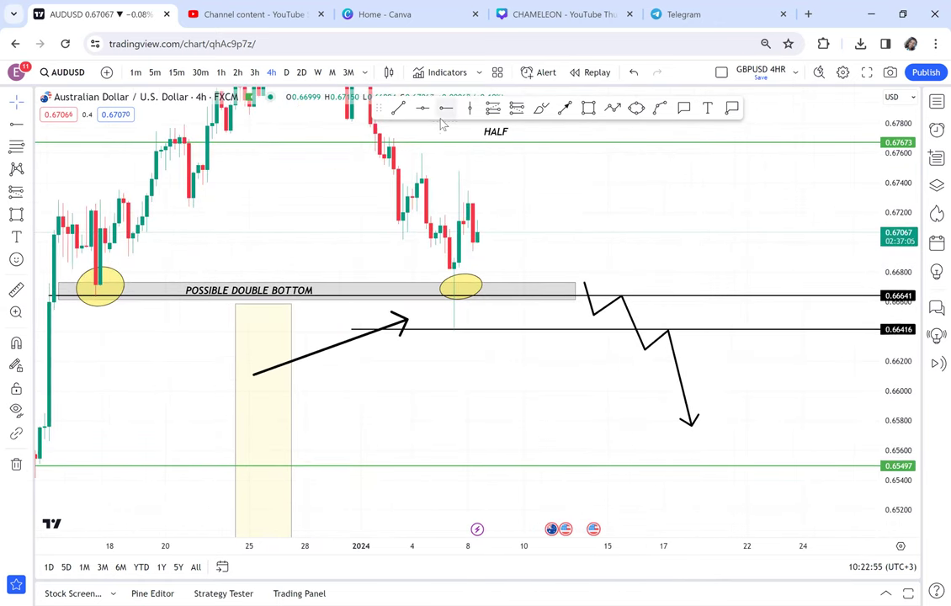
{"action": "left_click", "coordinate": [437, 235]}
{"action": "scroll", "coordinate": [438, 240], "scroll_direction": "up", "scroll_amount": 2}
{"action": "left_click_drag", "start_coordinate": [532, 257], "coordinate": [598, 243]}
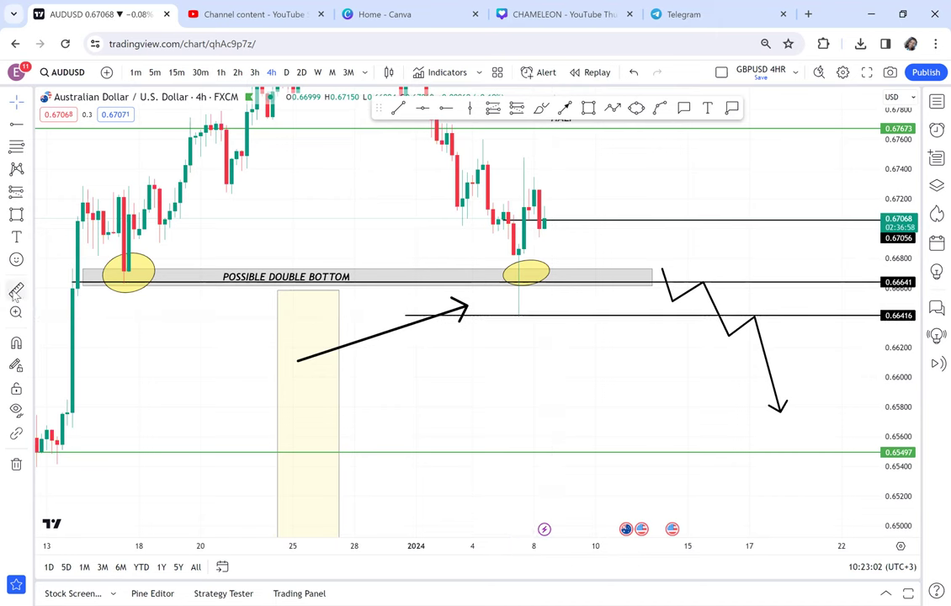
- Measure the price distance from the 0.67056 ray near the second bottom down to the 0.66416 ray
{"action": "left_click", "coordinate": [504, 220]}
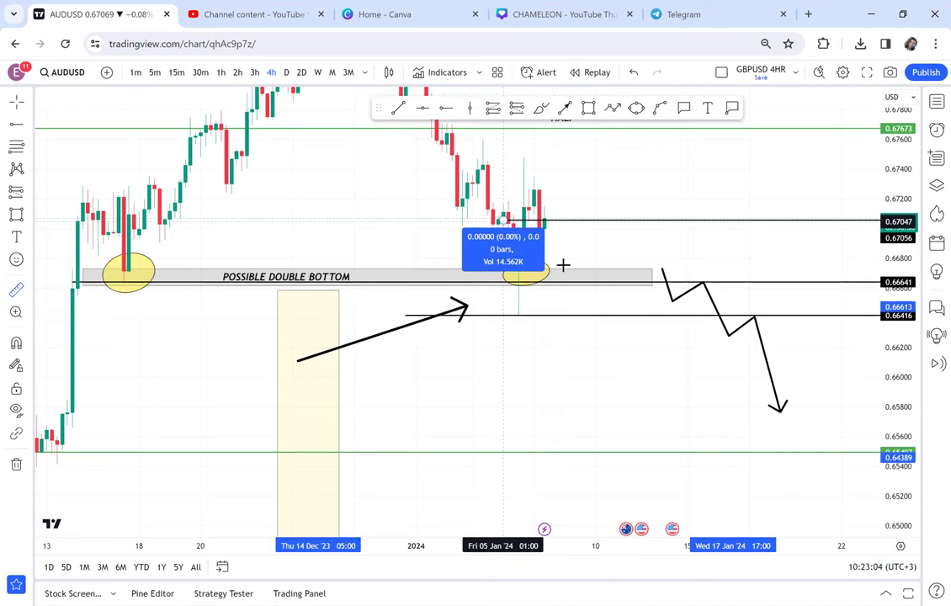
{"action": "left_click", "coordinate": [601, 313]}
{"action": "left_click_drag", "start_coordinate": [605, 314], "coordinate": [607, 319]}
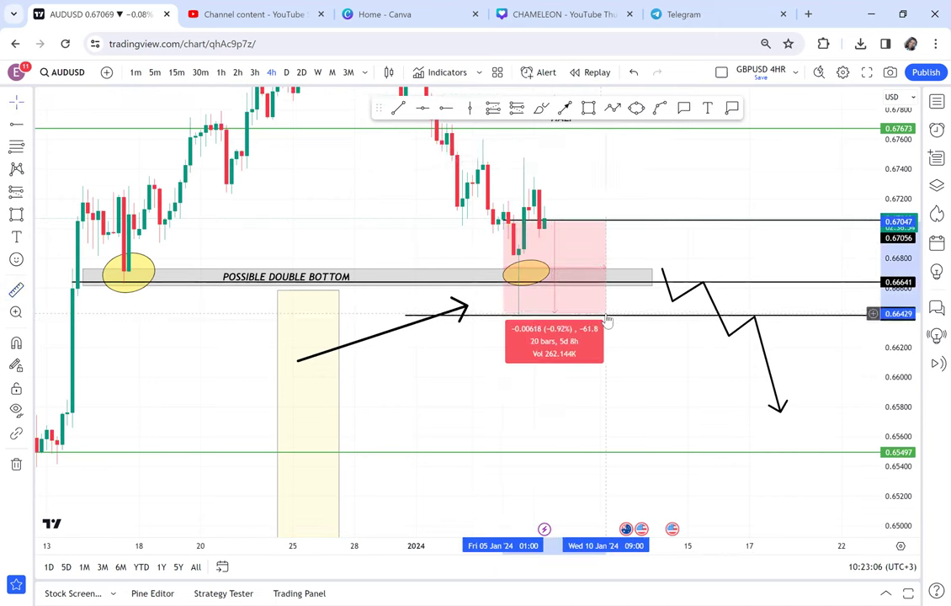
{"action": "left_click", "coordinate": [627, 367]}
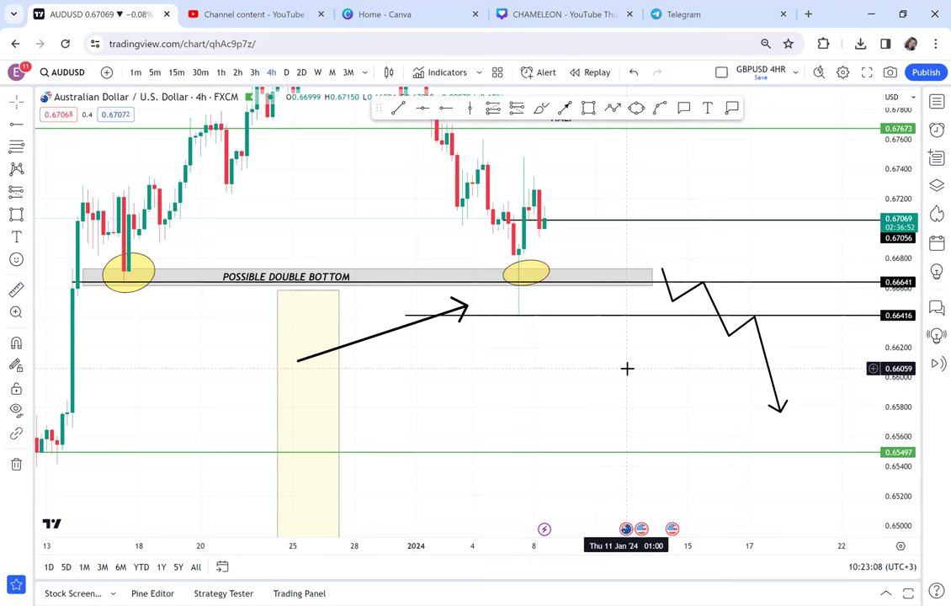
- Switch the chart to the daily timeframe and add a horizontal ray at 0.67228 starting at the 4 December 2023 candle
{"action": "left_click", "coordinate": [286, 72]}
{"action": "left_click_drag", "start_coordinate": [650, 247], "coordinate": [632, 352]}
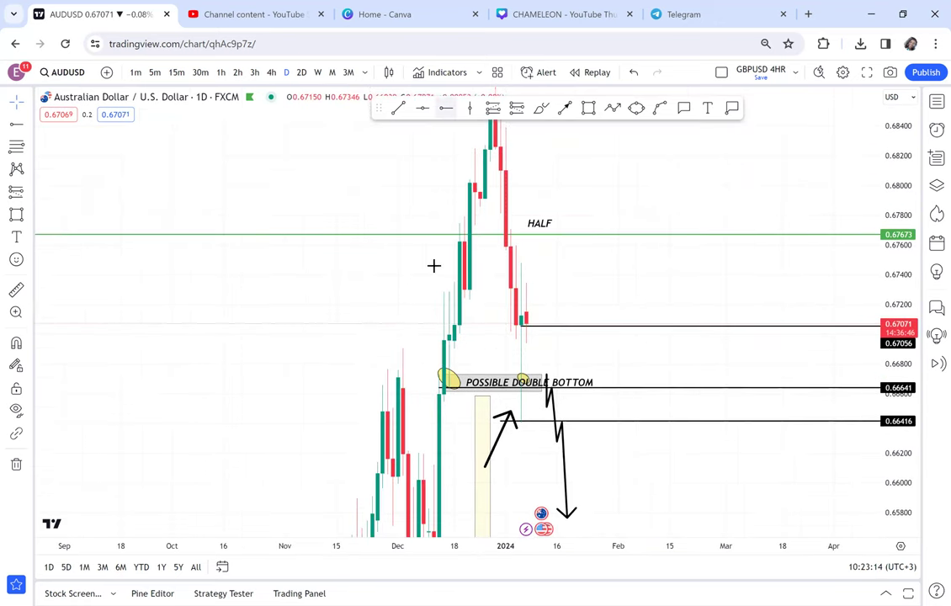
{"action": "key", "text": "alt+j"}
{"action": "left_click", "coordinate": [404, 300]}
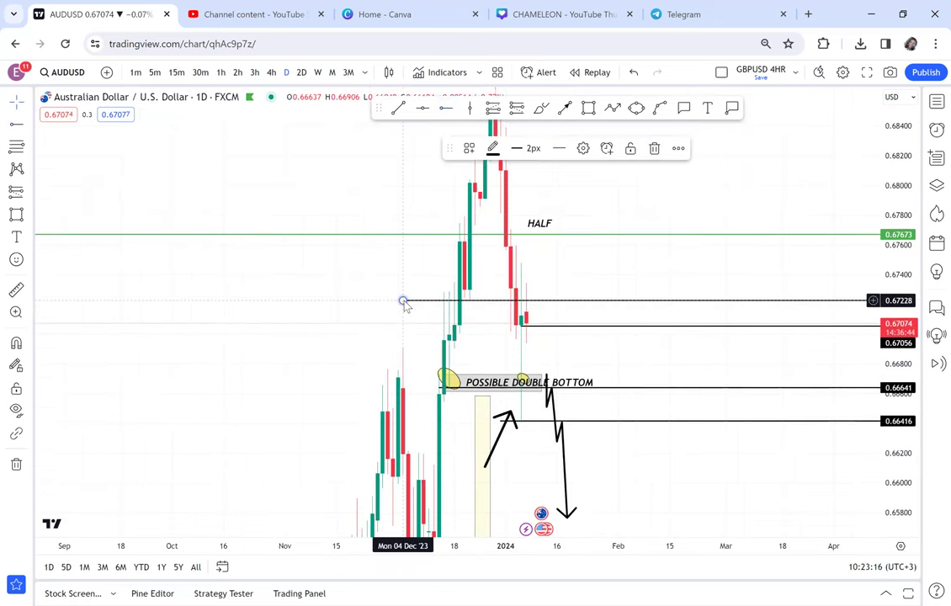
{"action": "scroll", "coordinate": [403, 300], "scroll_direction": "up", "scroll_amount": 1}
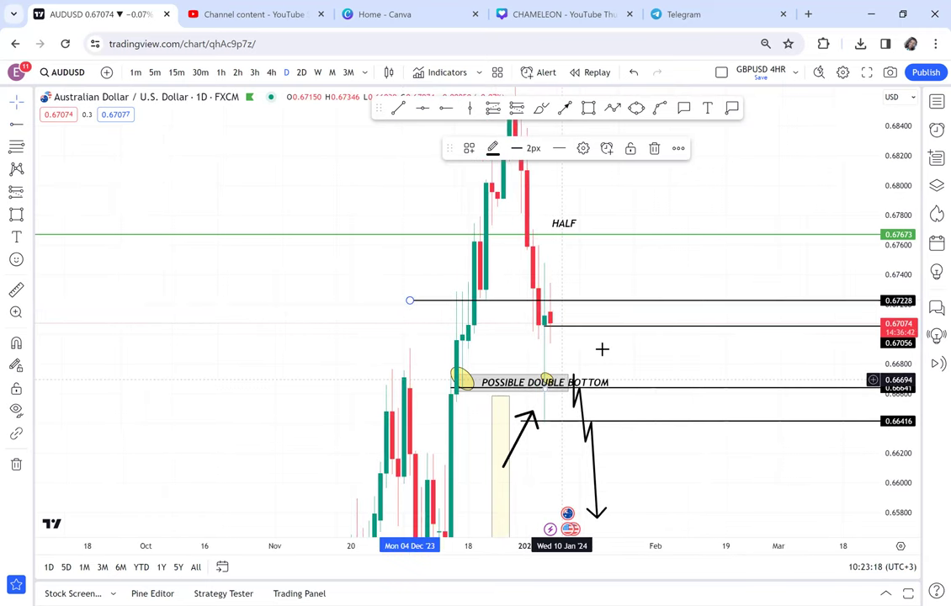
{"action": "left_click_drag", "start_coordinate": [558, 291], "coordinate": [497, 236]}
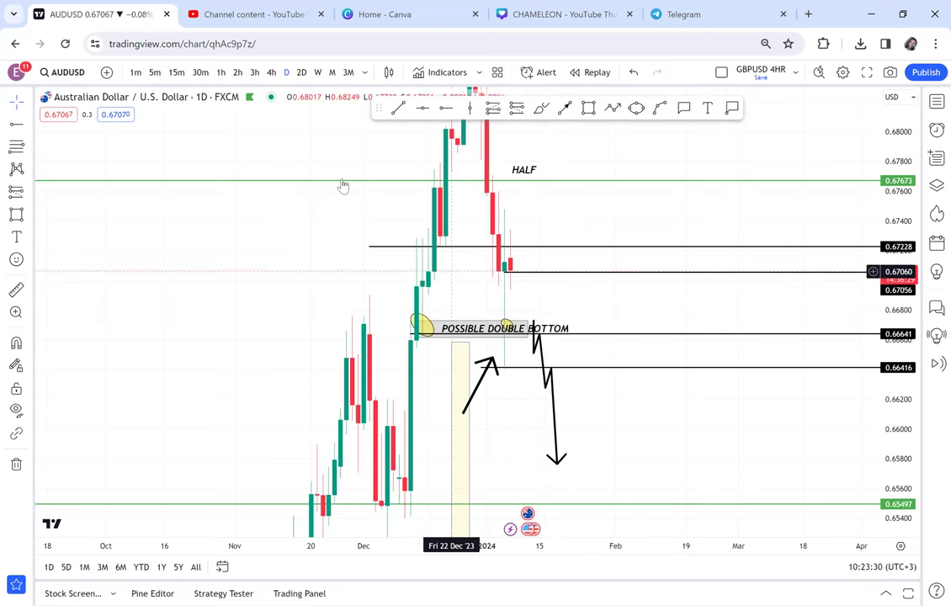
- Return the chart to the 4-hour timeframe and examine the price action between the double bottom zone and the neckline
{"action": "left_click", "coordinate": [271, 72]}
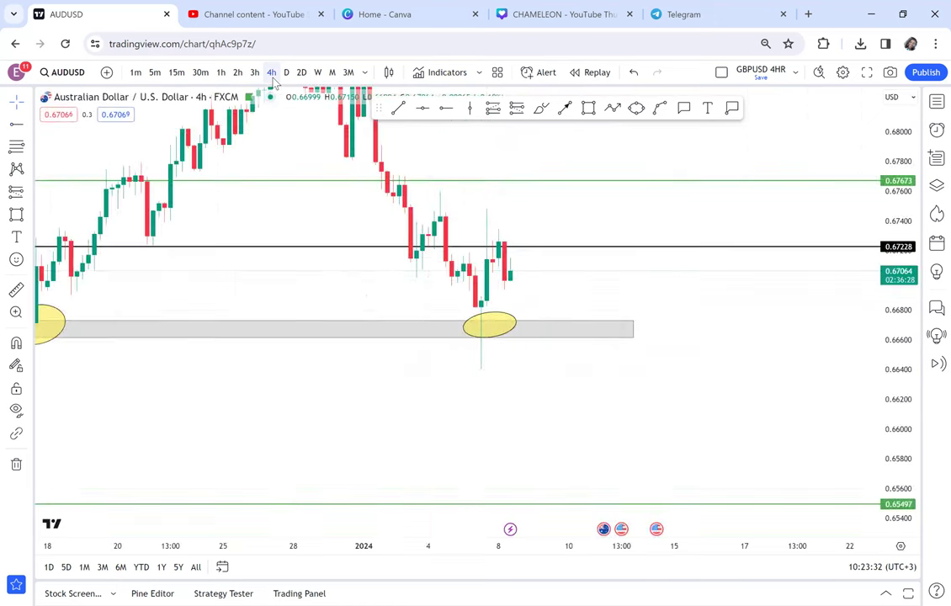
{"action": "scroll", "coordinate": [521, 238], "scroll_direction": "down", "scroll_amount": 5}
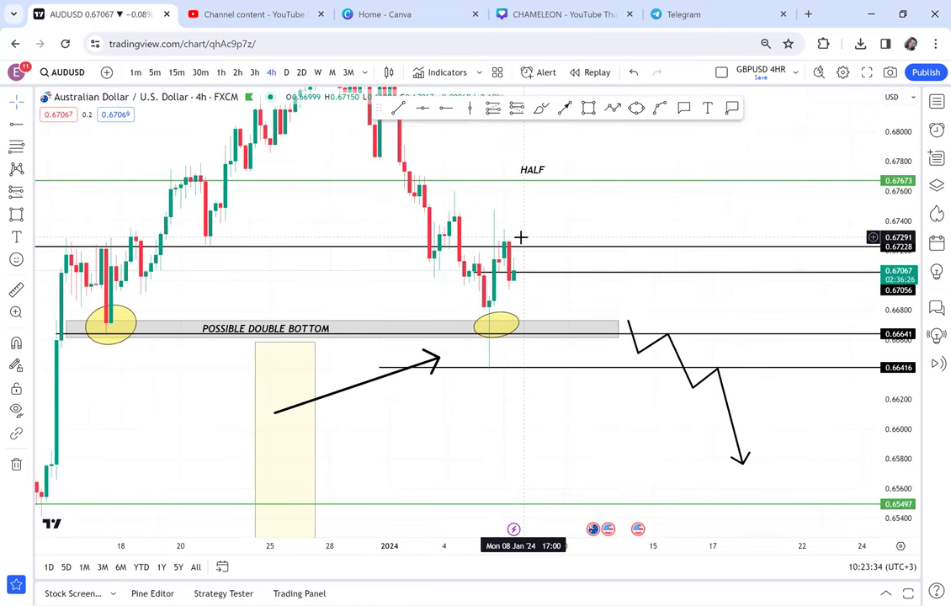
{"action": "scroll", "coordinate": [521, 238], "scroll_direction": "down", "scroll_amount": 4}
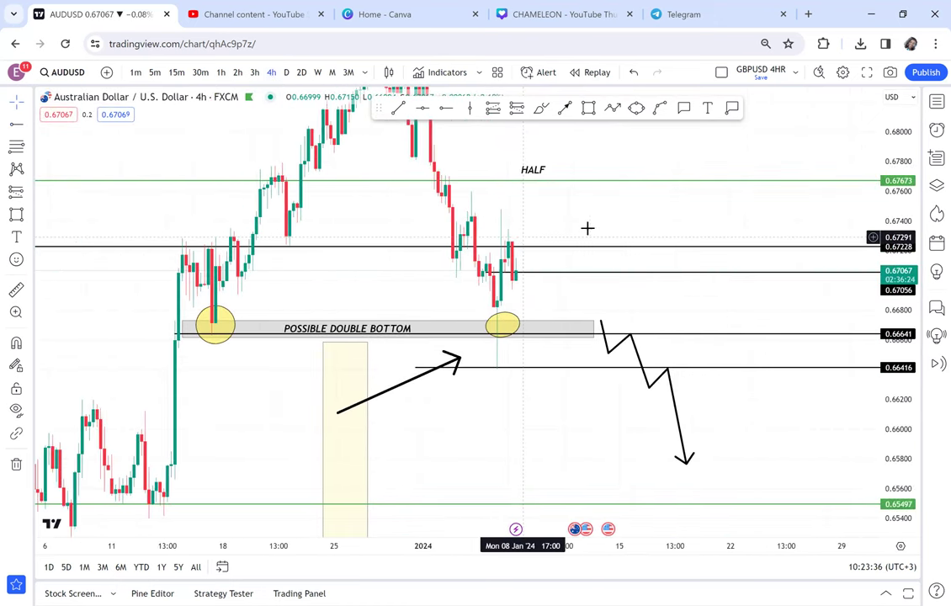
{"action": "left_click_drag", "start_coordinate": [594, 294], "coordinate": [582, 352]}
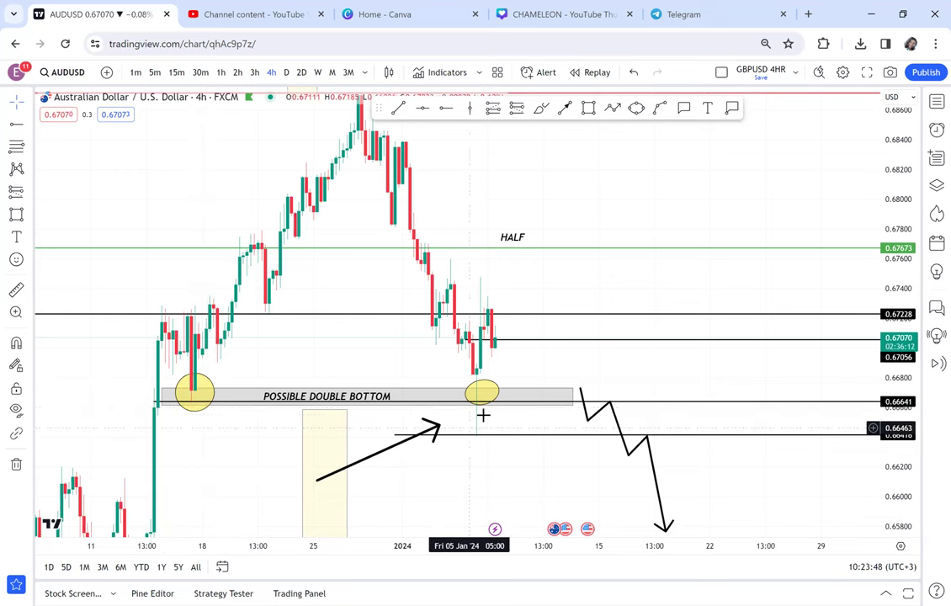
{"action": "left_click_drag", "start_coordinate": [506, 422], "coordinate": [524, 290]}
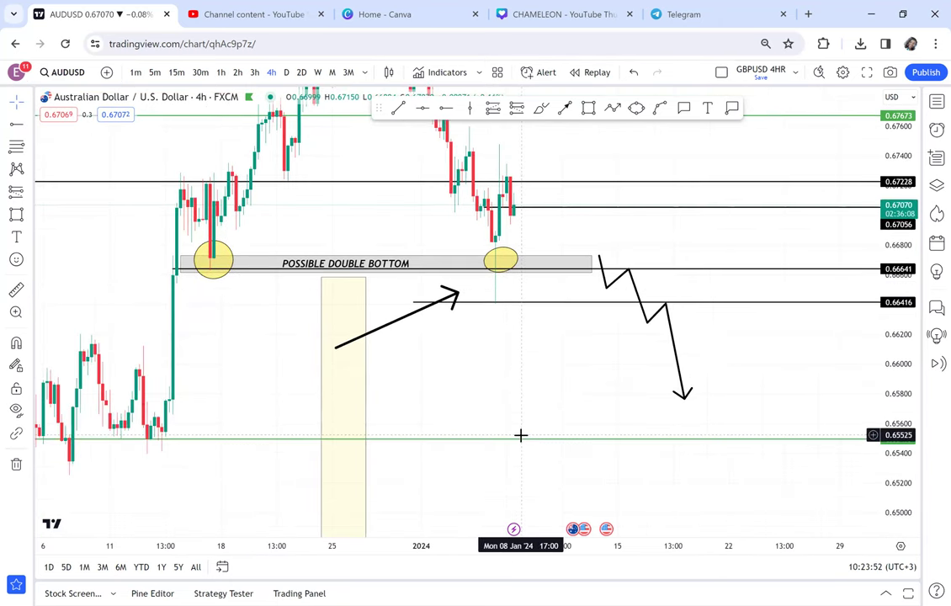
{"action": "left_click_drag", "start_coordinate": [667, 219], "coordinate": [678, 358]}
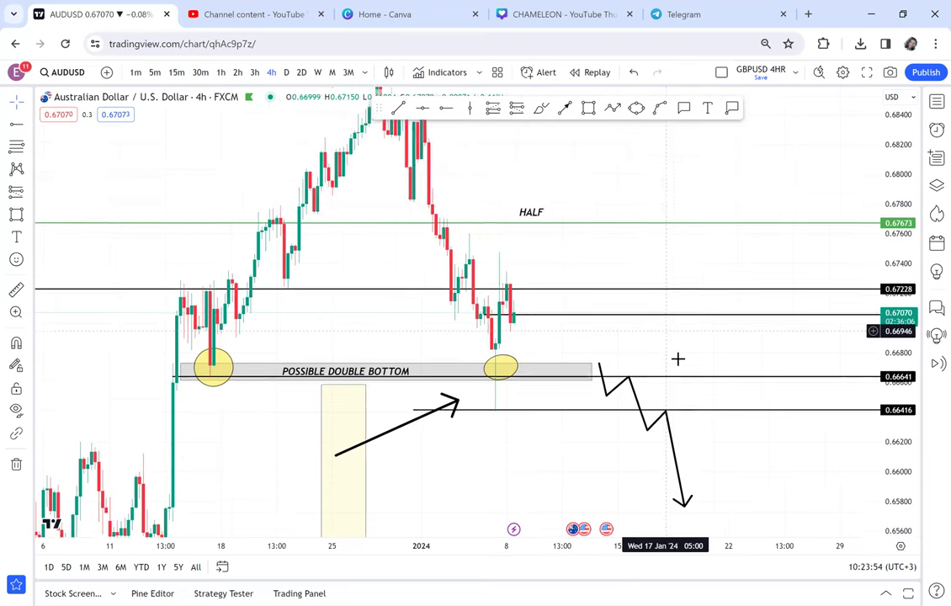
{"action": "left_click_drag", "start_coordinate": [764, 255], "coordinate": [753, 299]}
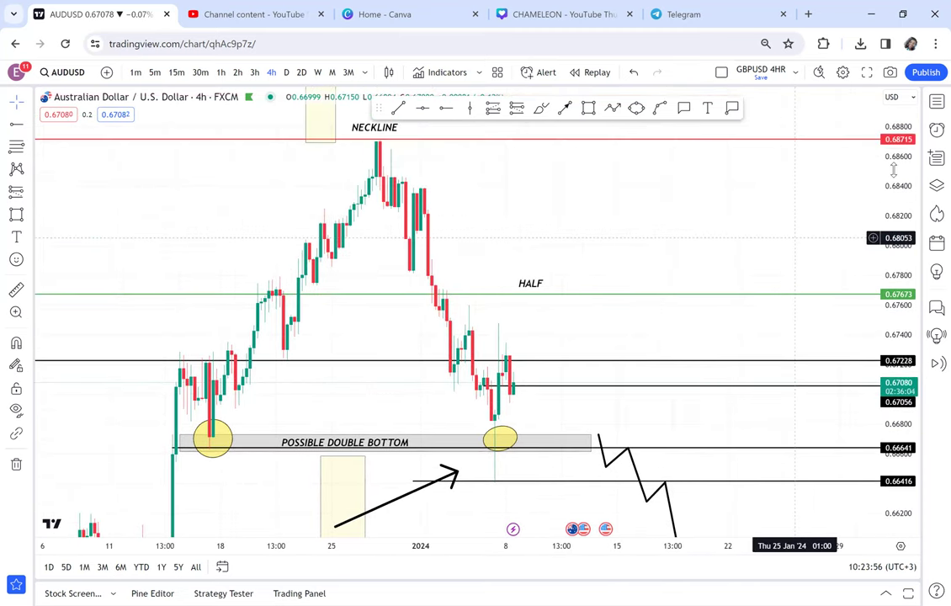
- Add a two-line text note reading "BUY = D/B =" and "INVERTED CUP & HANDLE =" in the empty area beyond the candles, between neckline and half level
{"action": "left_click_drag", "start_coordinate": [893, 171], "coordinate": [871, 255]}
{"action": "left_click_drag", "start_coordinate": [728, 214], "coordinate": [674, 193]}
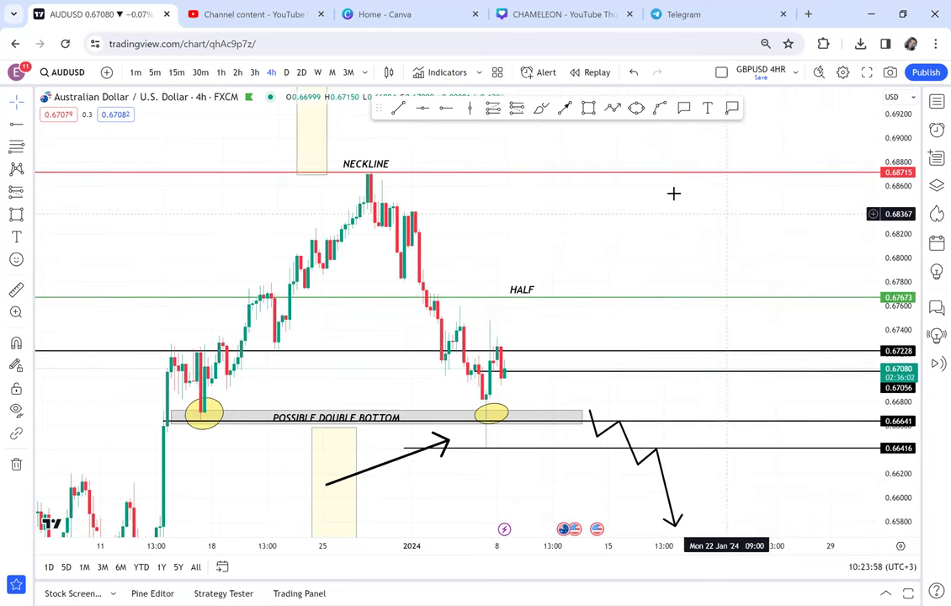
{"action": "left_click", "coordinate": [707, 108]}
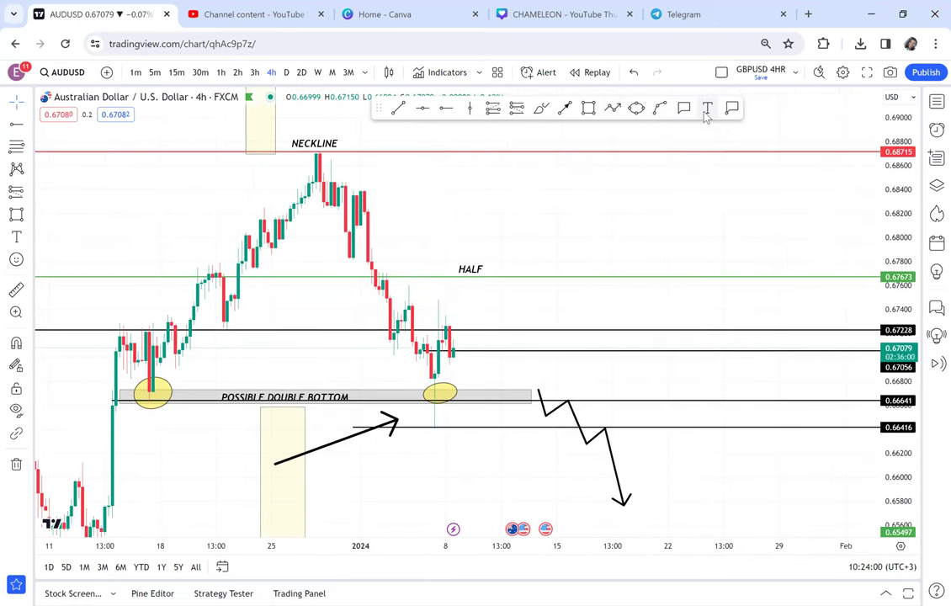
{"action": "left_click", "coordinate": [570, 211]}
{"action": "type", "text": "BUY "}
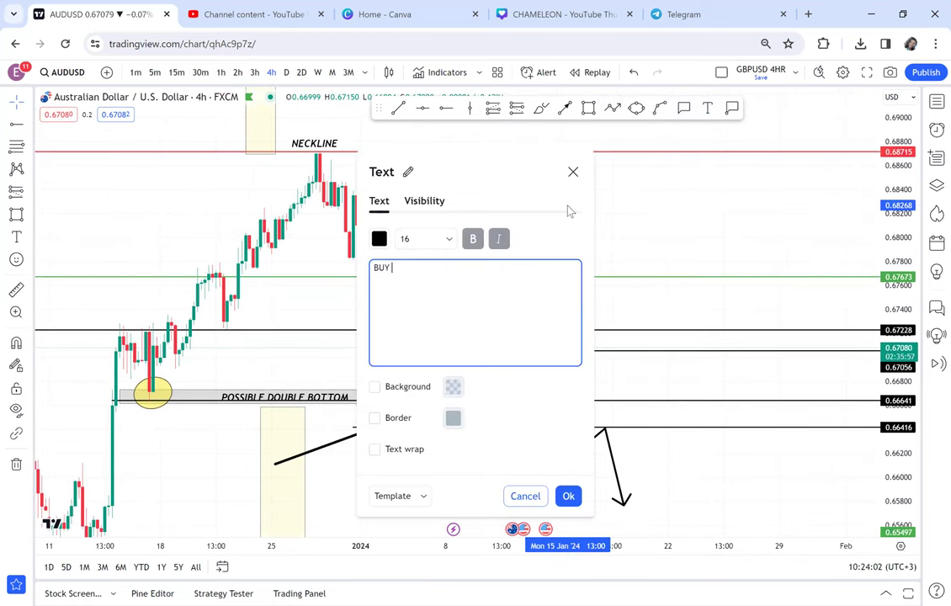
{"action": "type", "text": "= D/B ="}
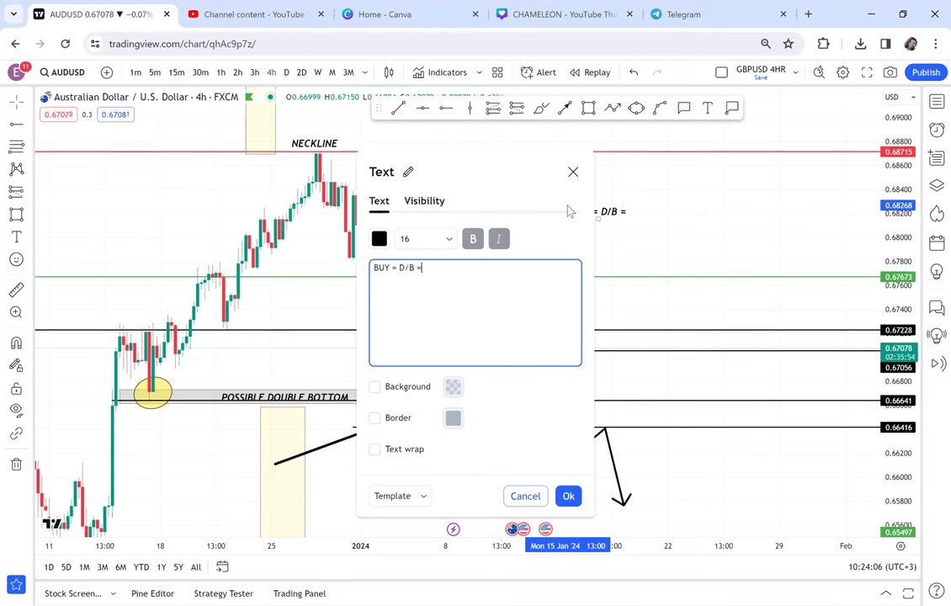
{"action": "key", "text": "Return"}
{"action": "type", "text": "INVERTED C"}
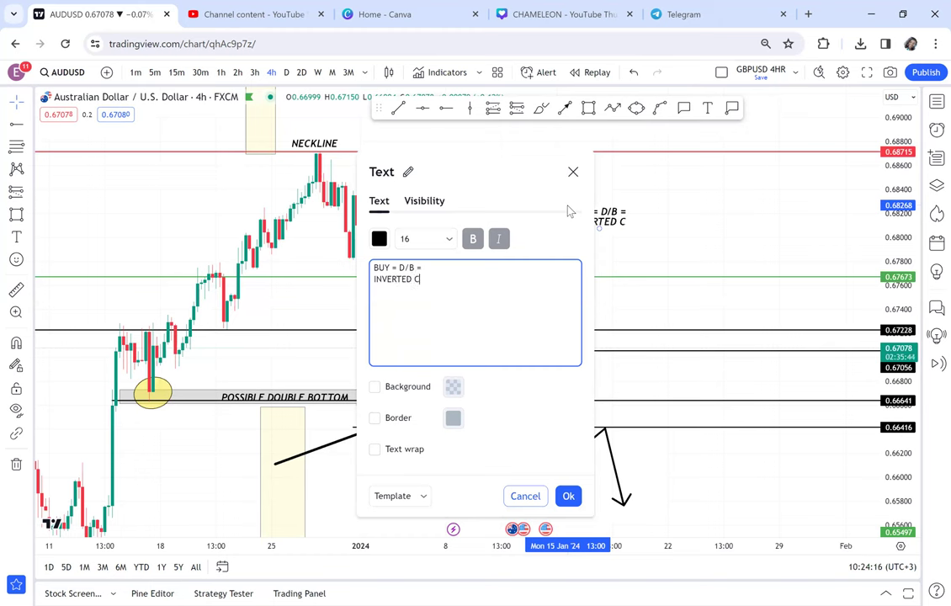
{"action": "type", "text": "UP & H"}
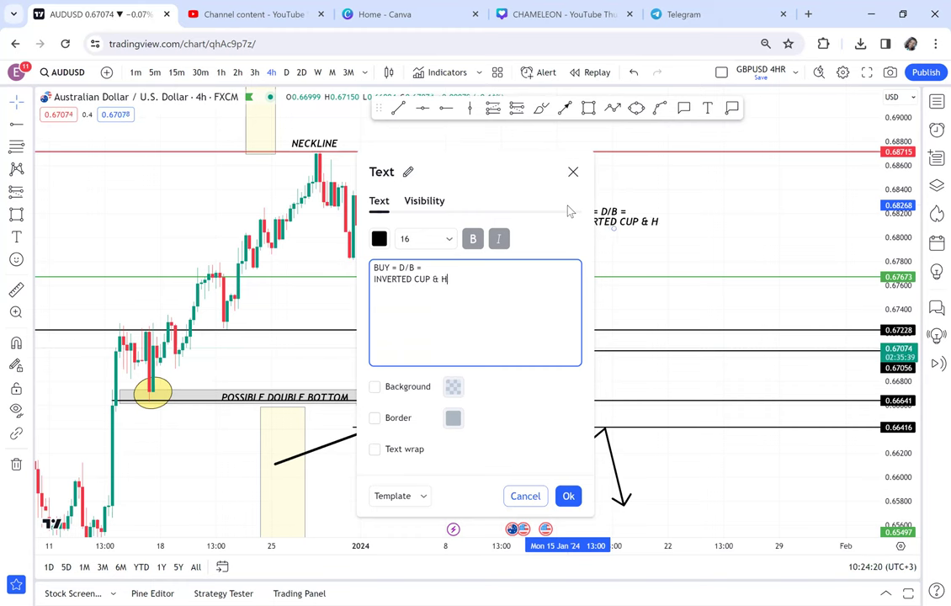
{"action": "type", "text": "ANDLE ="}
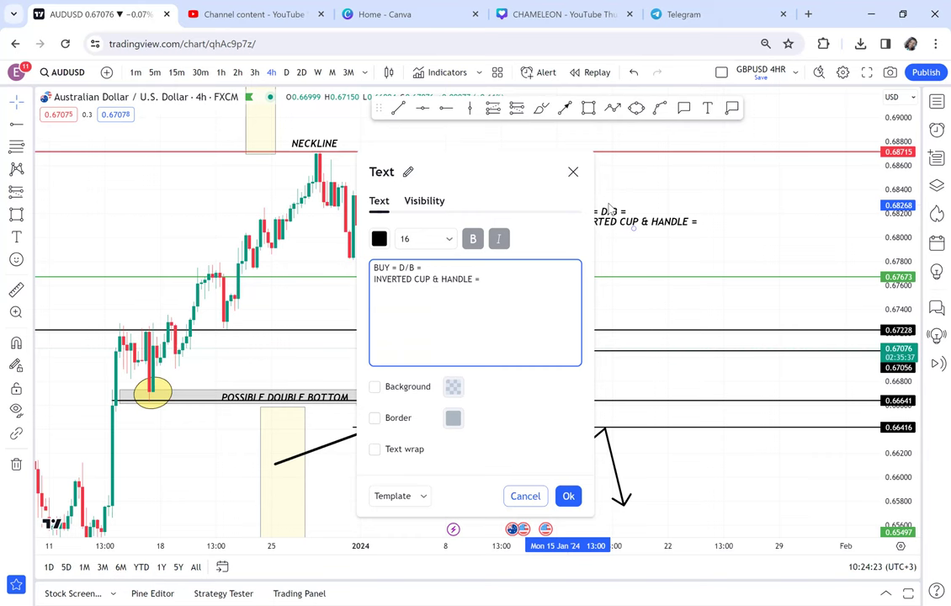
{"action": "left_click", "coordinate": [753, 219]}
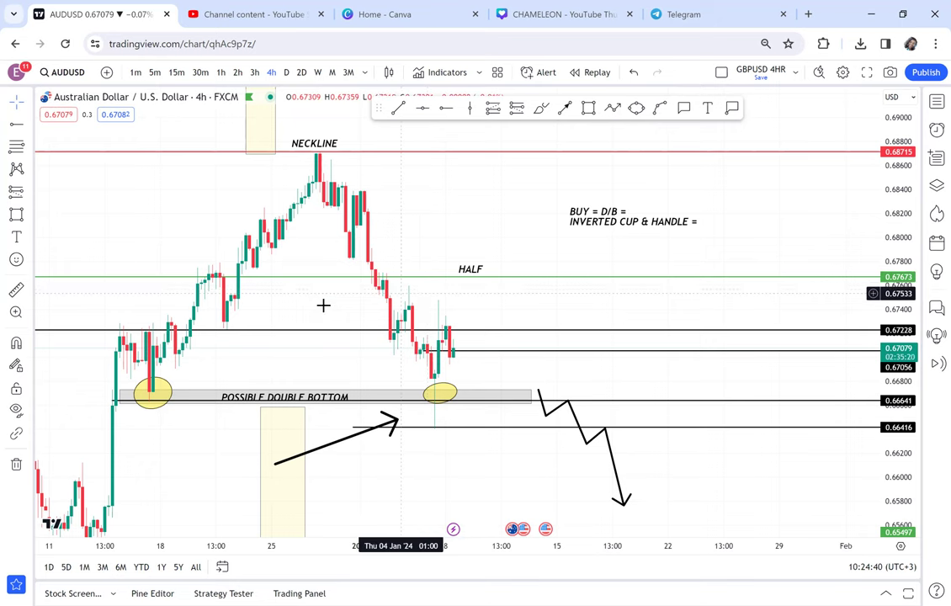
{"action": "left_click_drag", "start_coordinate": [476, 328], "coordinate": [424, 307]}
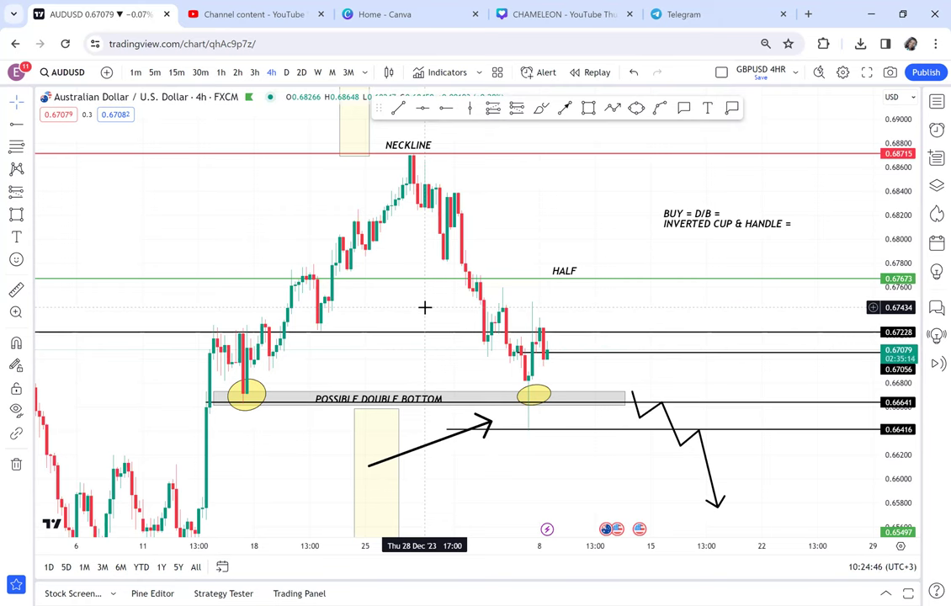
{"action": "left_click_drag", "start_coordinate": [583, 323], "coordinate": [558, 307]}
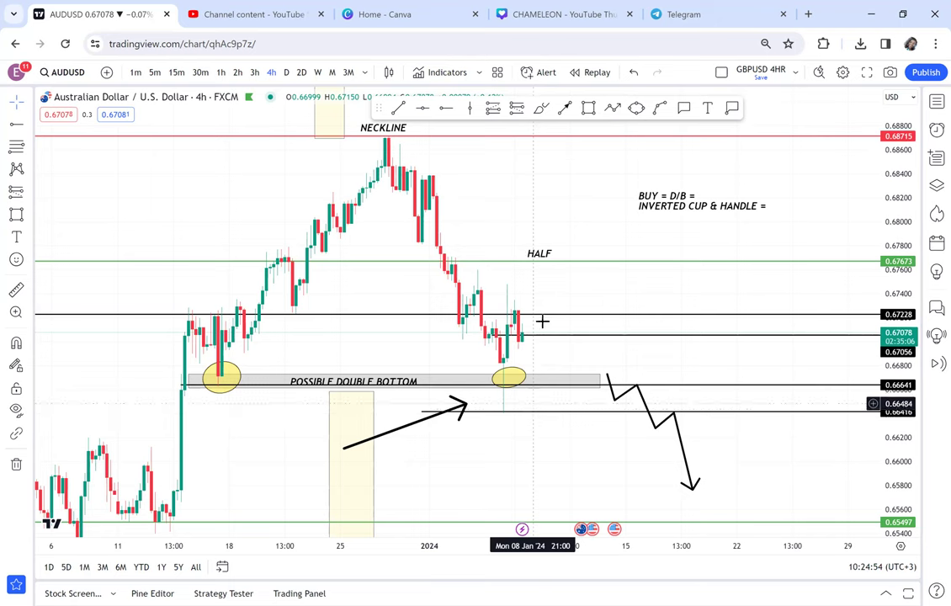
{"action": "left_click_drag", "start_coordinate": [554, 200], "coordinate": [531, 248]}
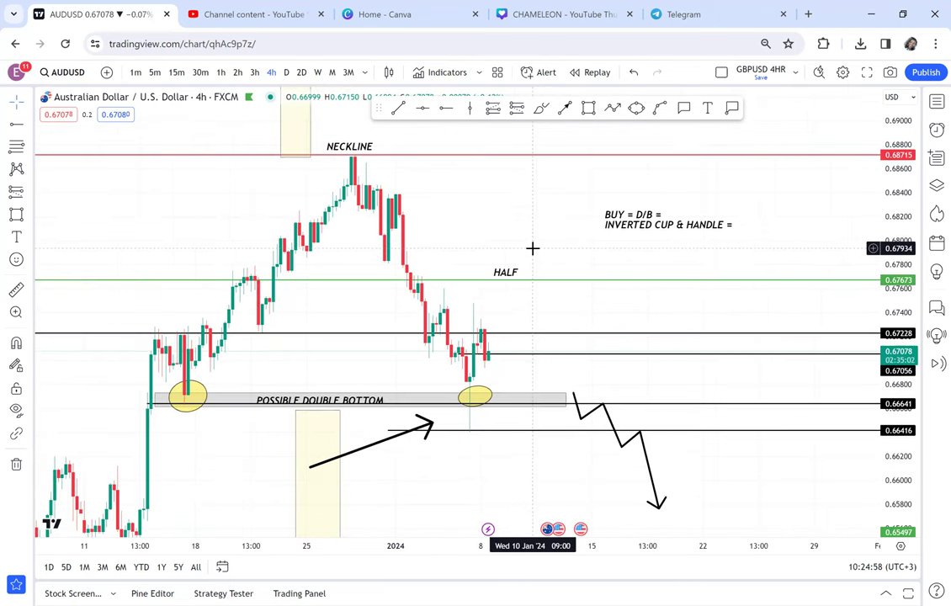